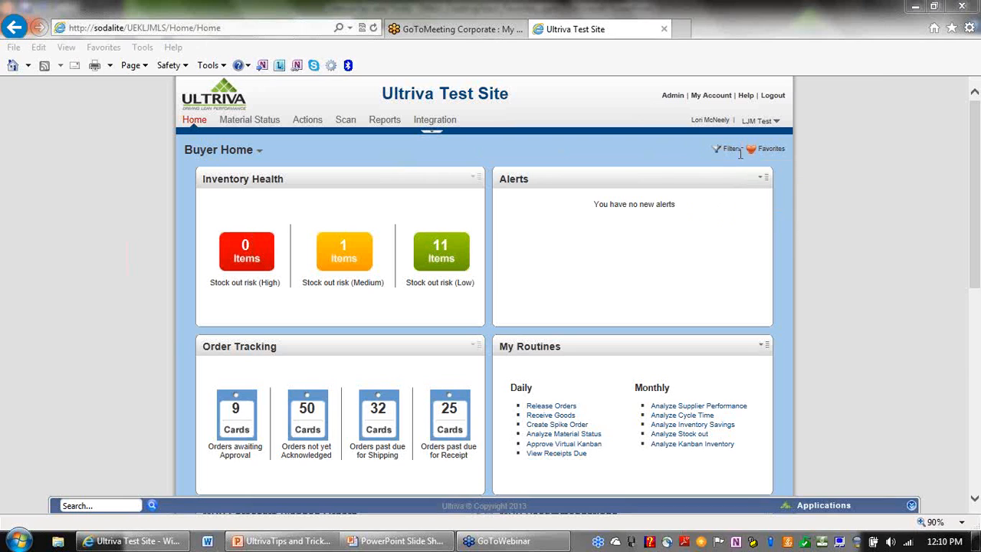
Open the Buyer Home dashboard filters and set Show to My Items.
mouse_move(719, 155)
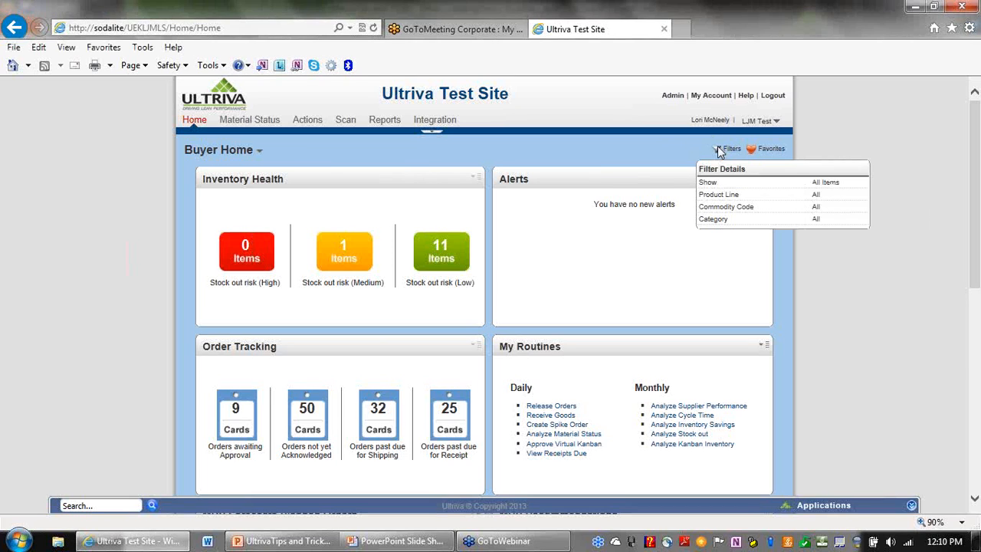
left_click(719, 151)
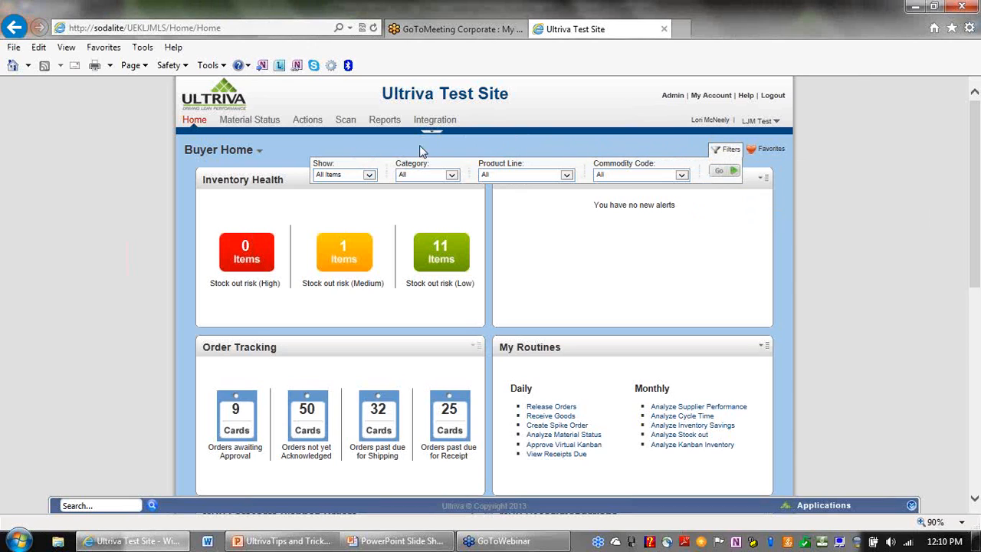
left_click(370, 176)
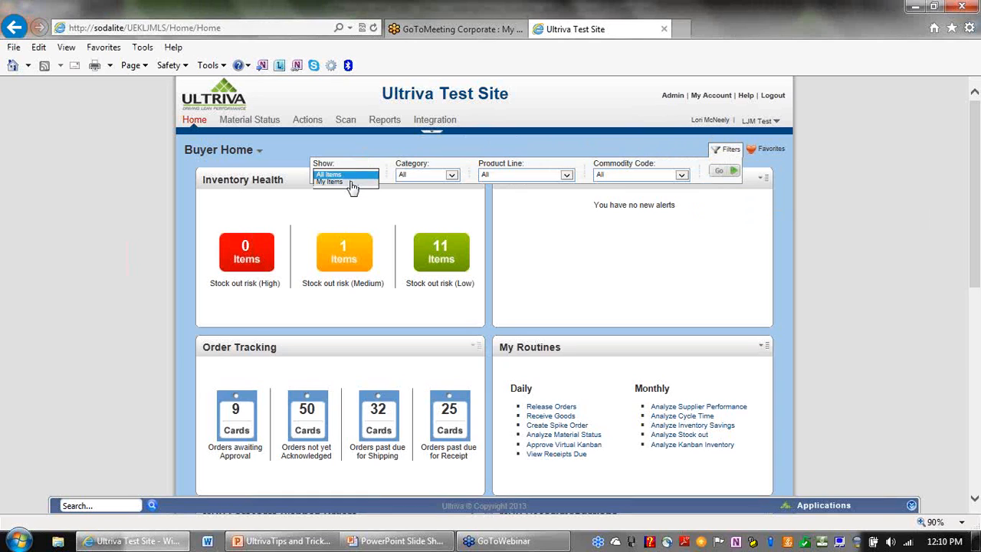
left_click(353, 182)
Review the Category, Product Line and Commodity Code choices unchanged, then apply the My Items filter.
left_click(454, 176)
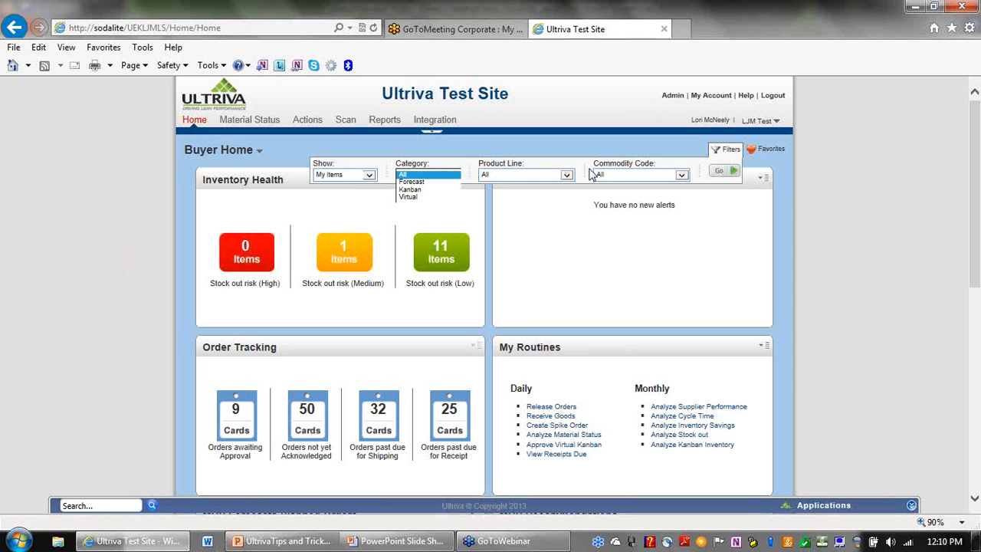
left_click(567, 177)
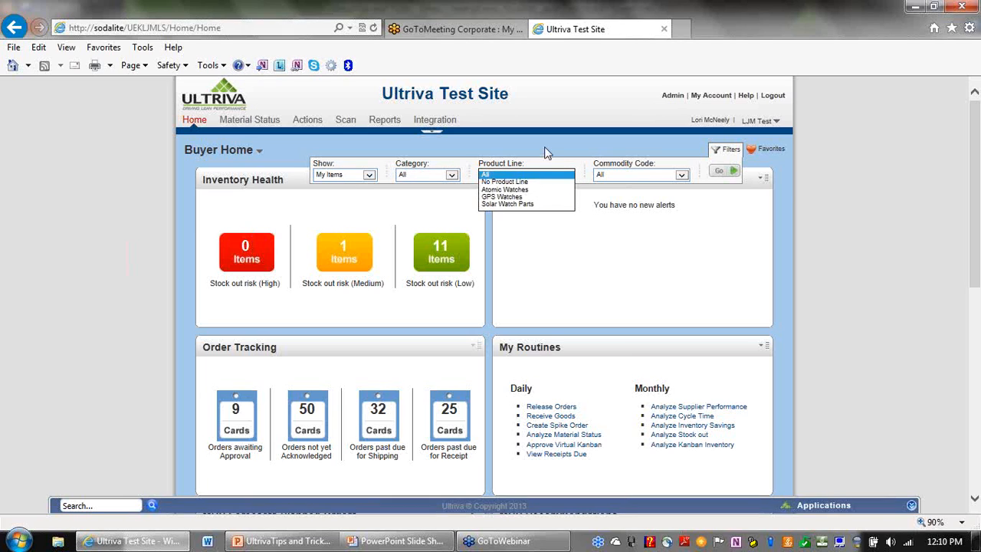
left_click(682, 174)
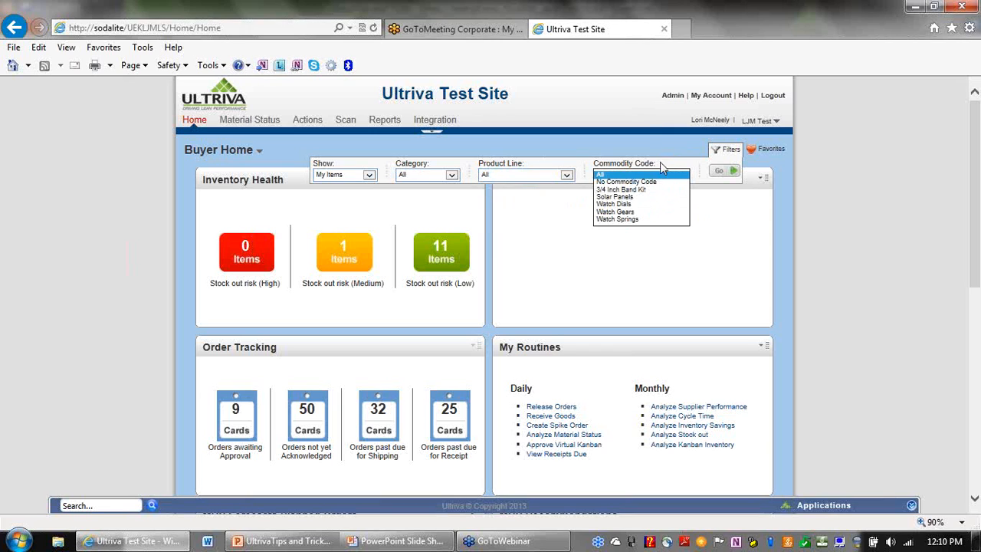
left_click(650, 136)
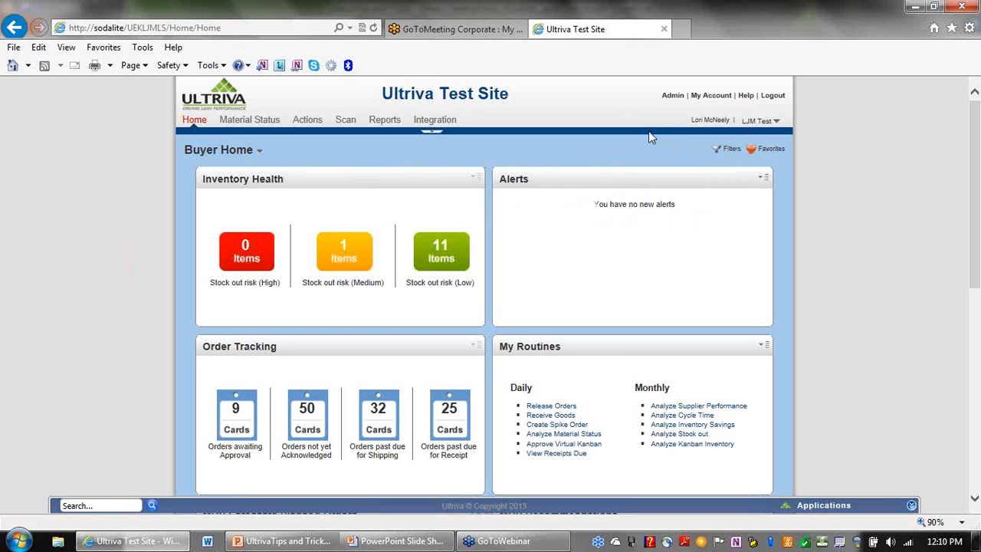
left_click(718, 152)
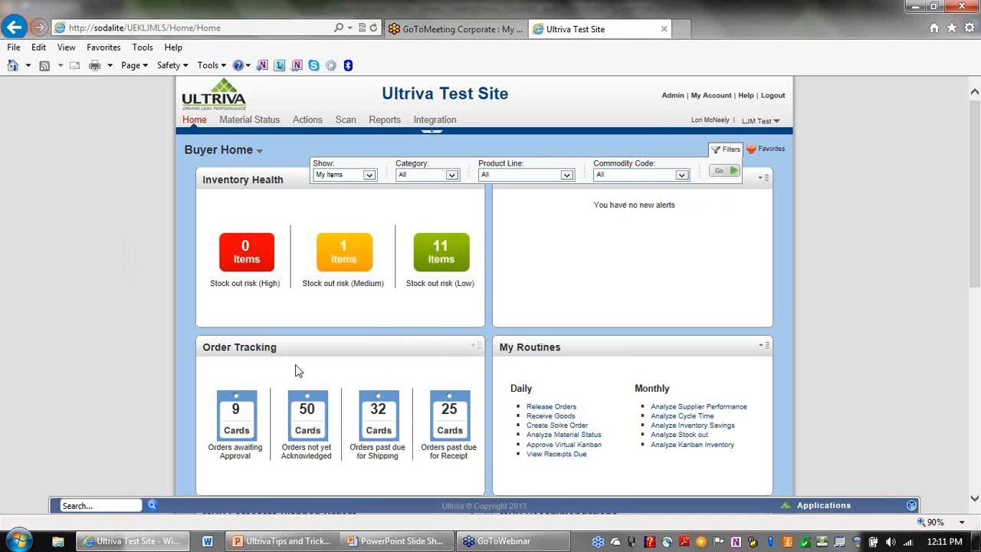
left_click(719, 174)
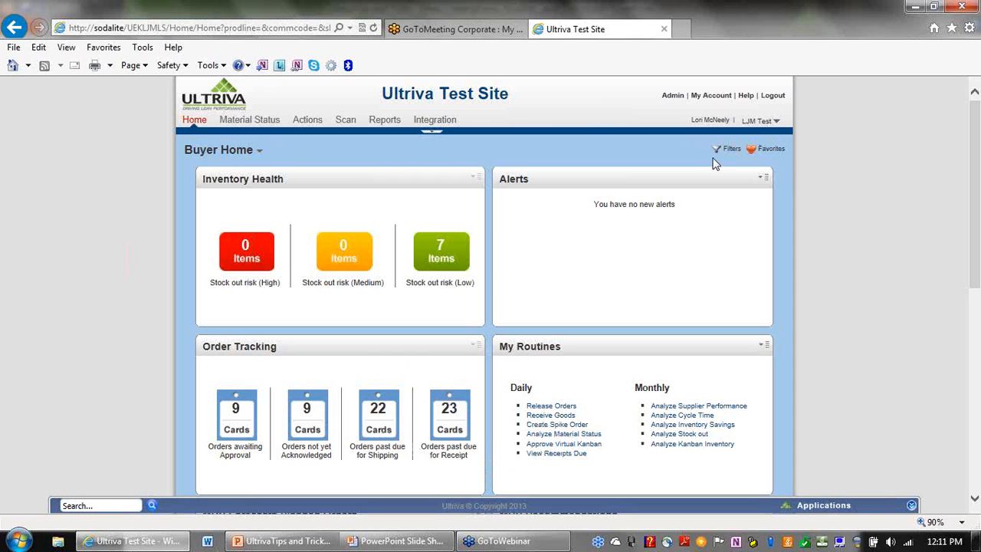
Look at the Material Status page, then return to the Buyer Home dashboard.
mouse_move(719, 153)
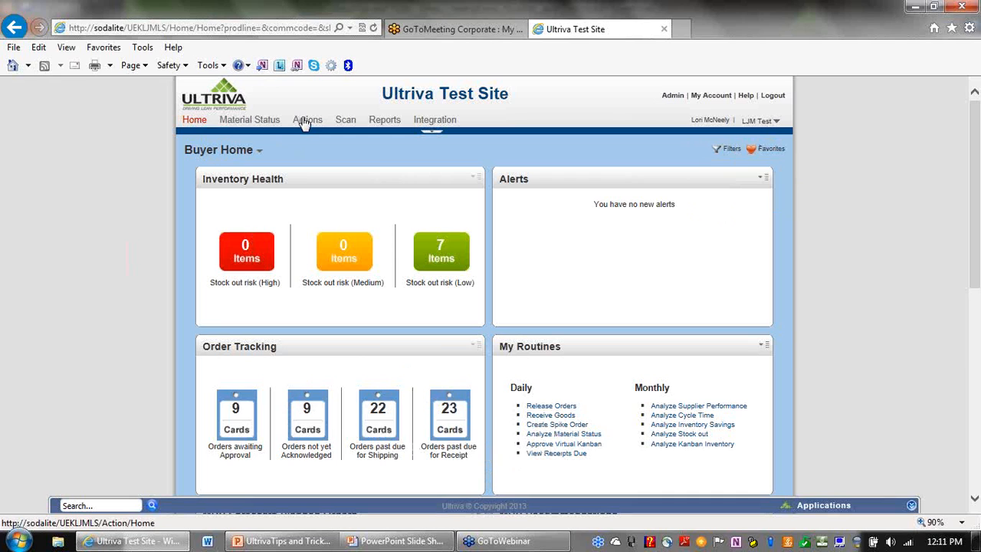
left_click(261, 124)
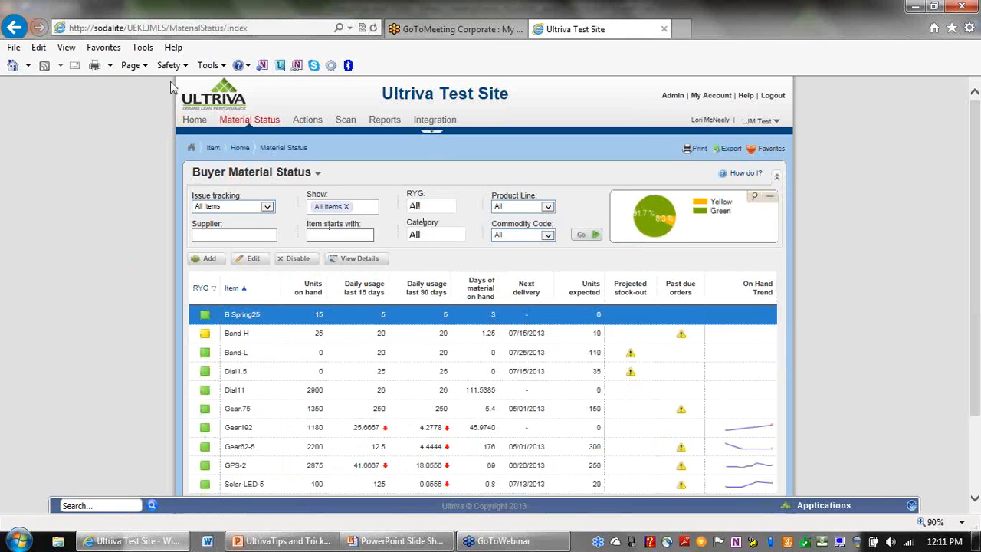
left_click(194, 122)
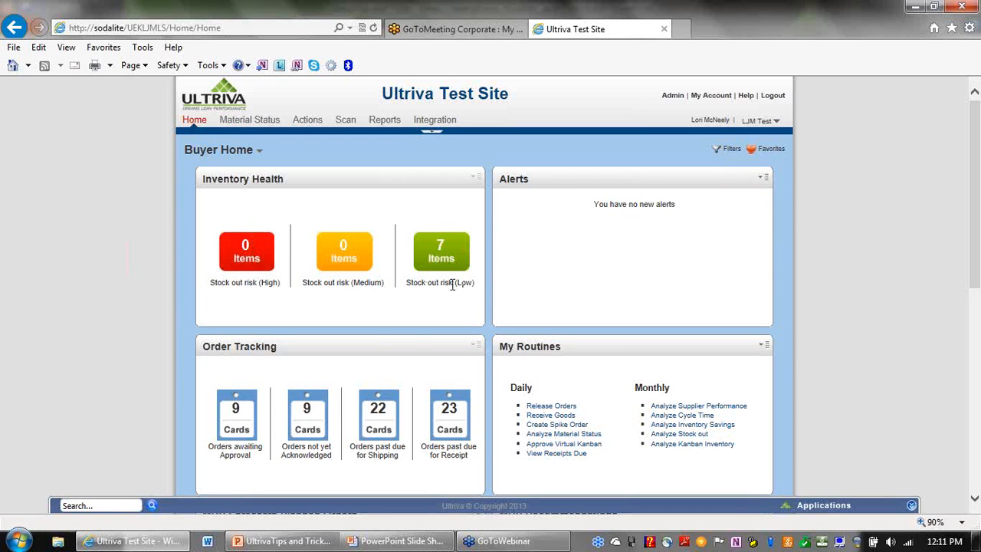
Change the dashboard filter Show setting to All Items and apply it.
mouse_move(722, 151)
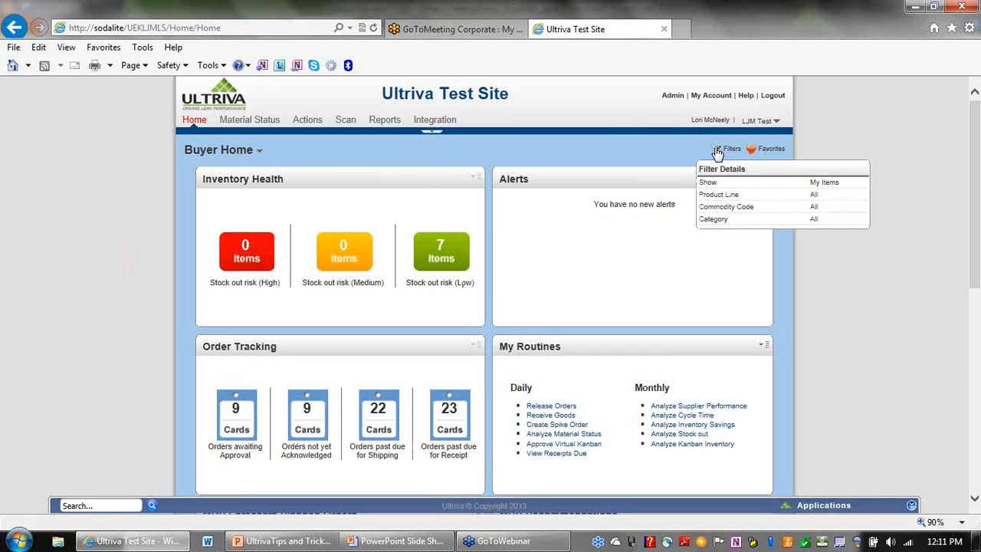
left_click(718, 153)
left_click(369, 175)
left_click(354, 168)
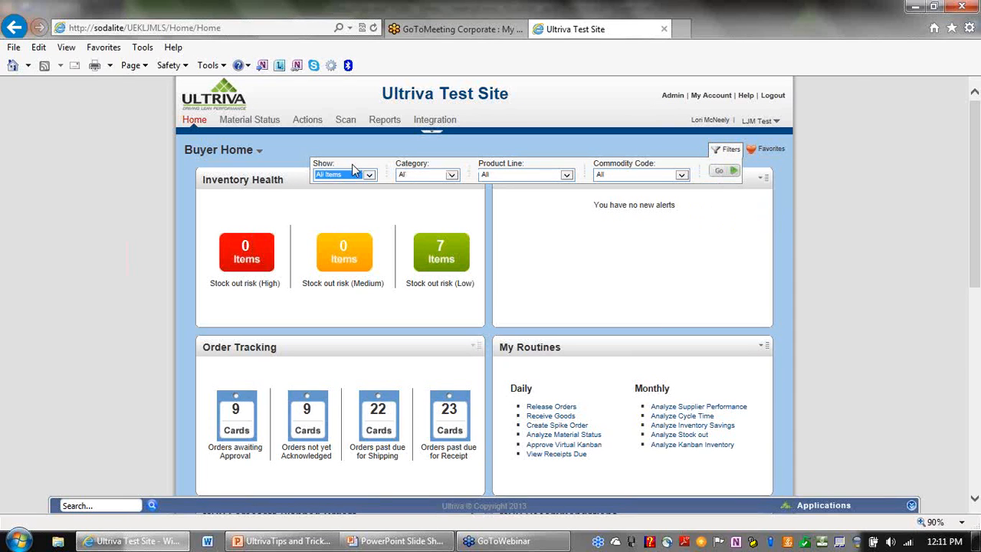
left_click(722, 175)
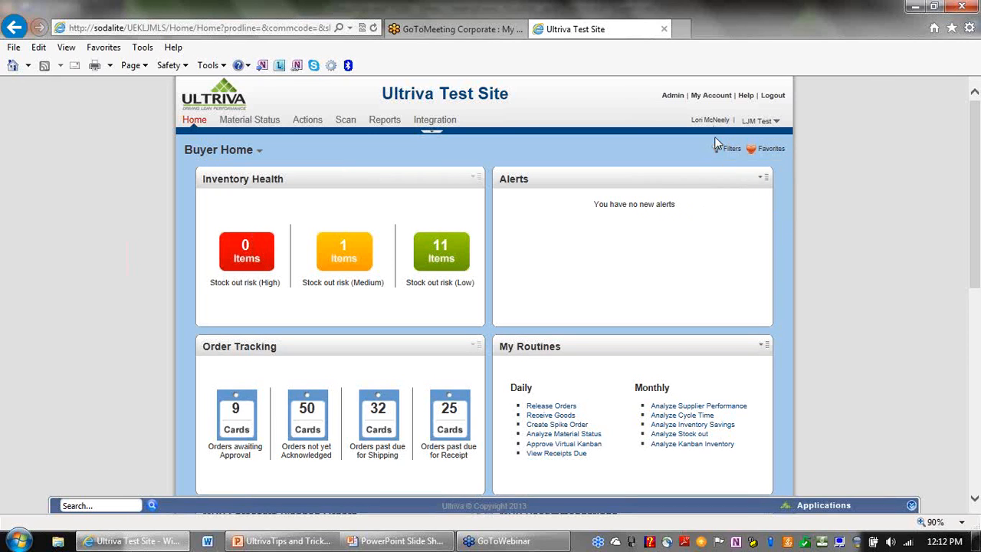
mouse_move(712, 159)
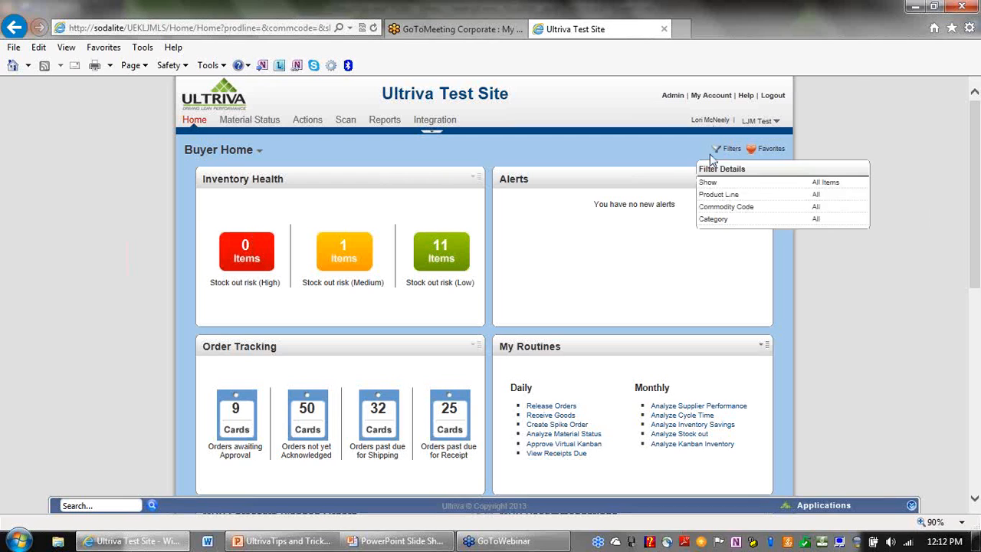
Go to Admin > Item and start creating a new filter for the Items List.
left_click(672, 97)
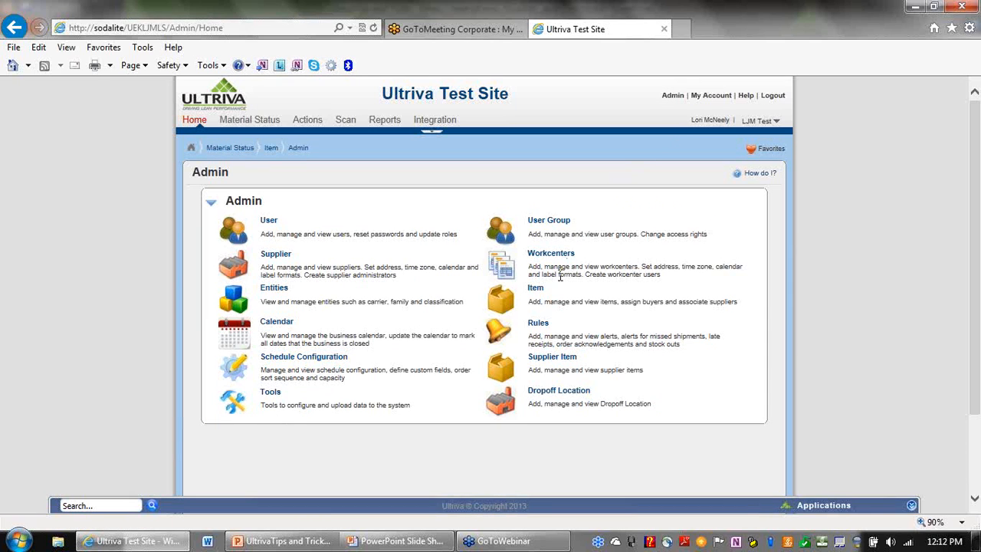
left_click(536, 290)
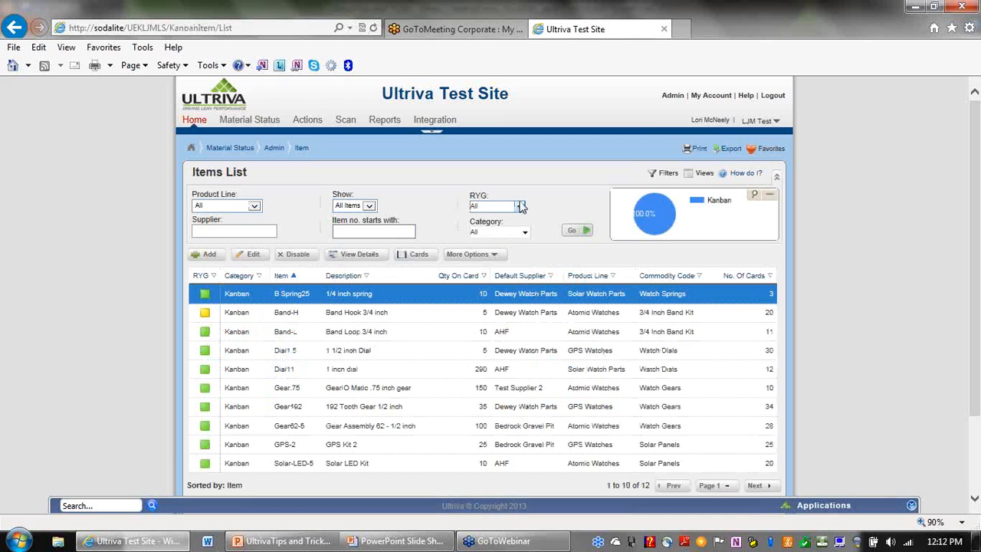
left_click(653, 176)
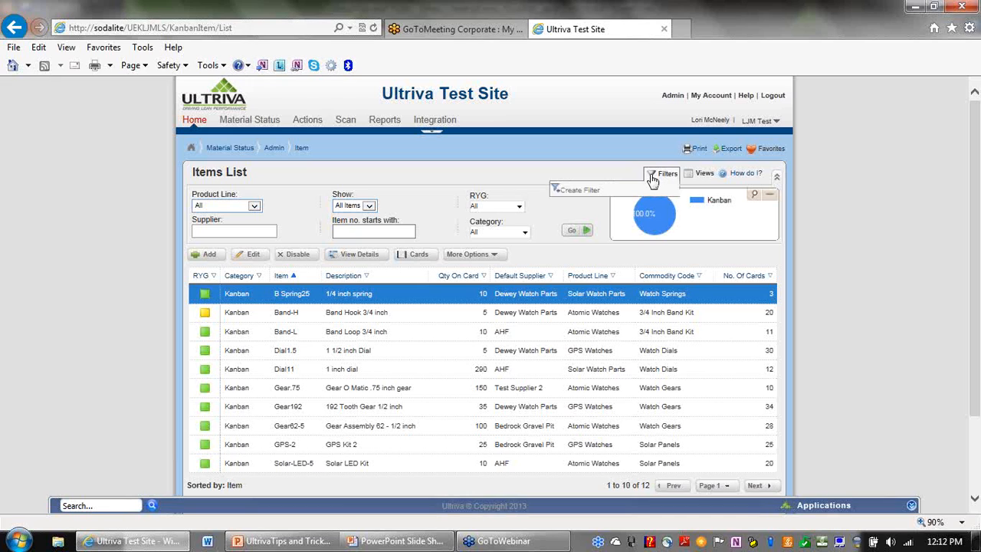
left_click(588, 196)
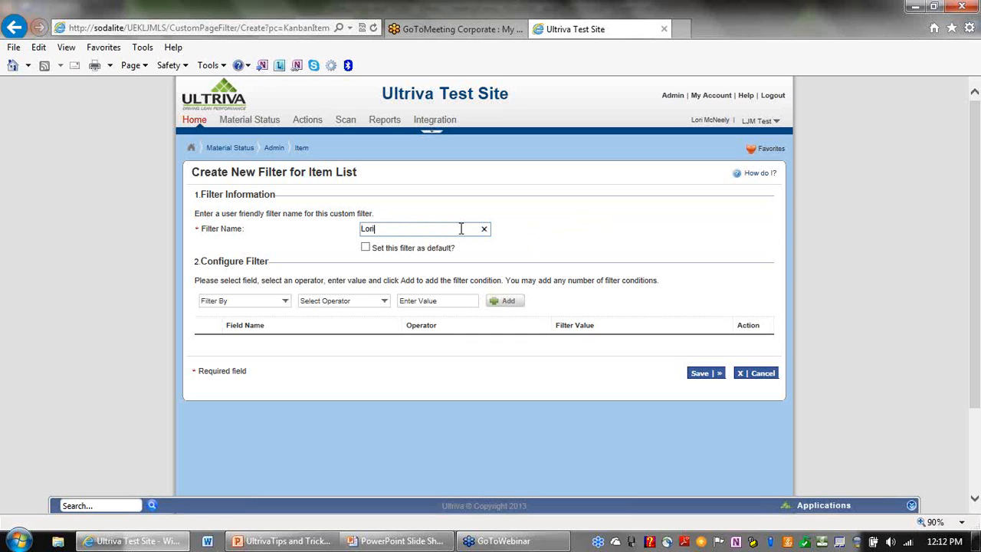
Finish entering the filter name and mark the filter as the default.
type("Filter")
left_click(366, 248)
left_click(284, 301)
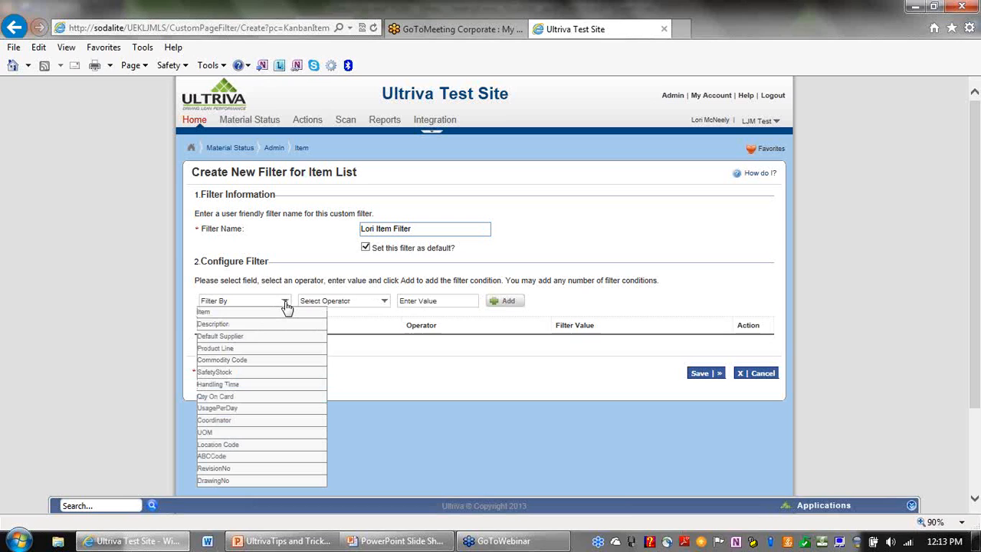
Add the condition Product Line Starts With GPS and save the filter.
left_click(278, 350)
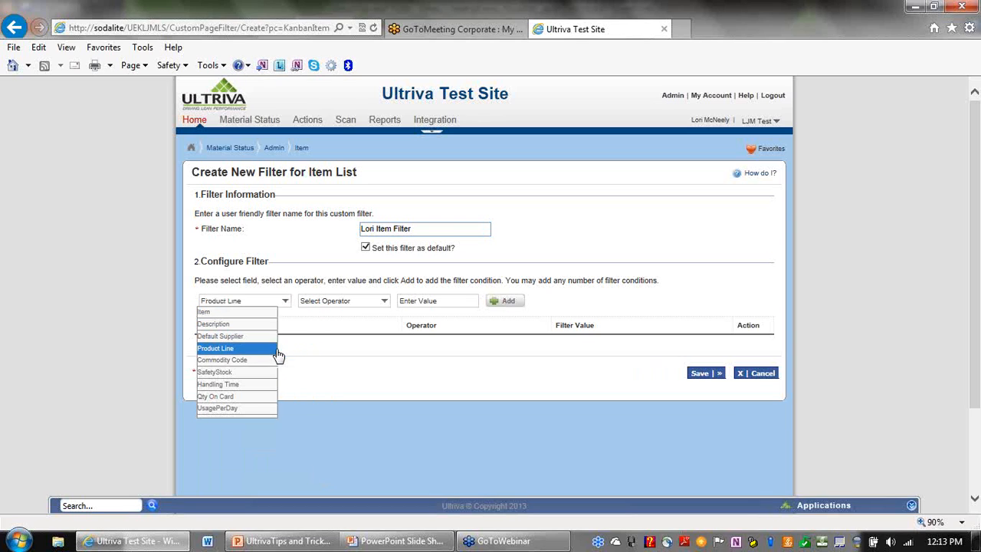
left_click(385, 302)
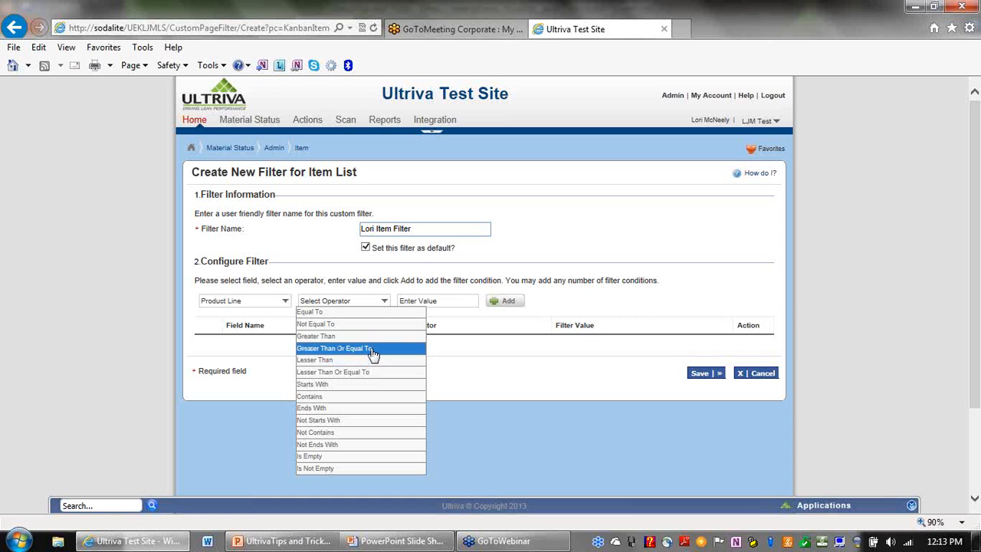
left_click(282, 262)
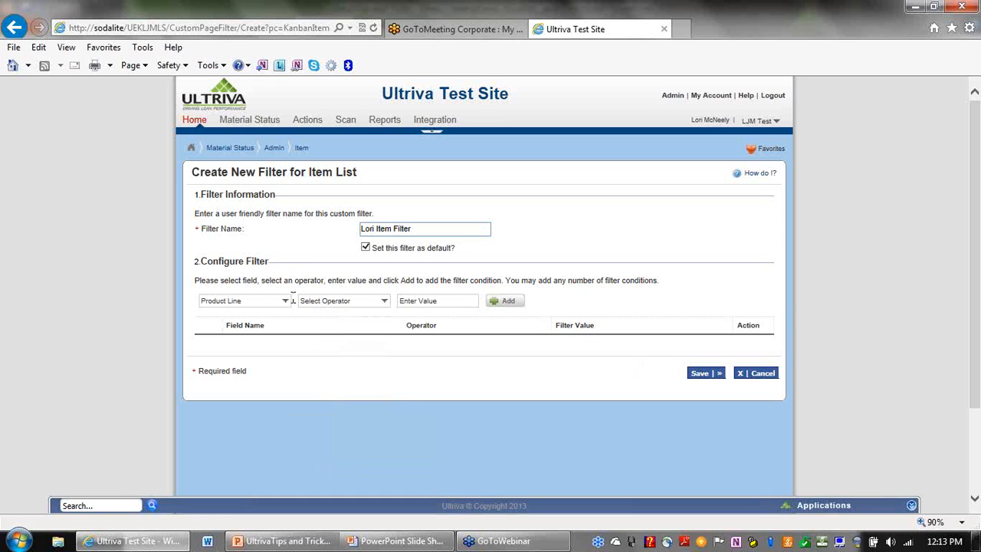
left_click(286, 302)
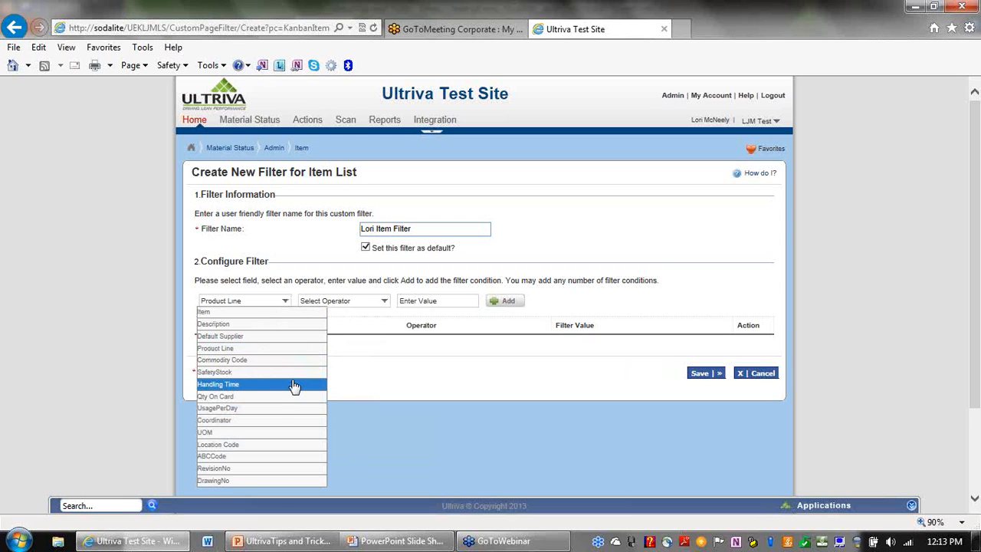
left_click(384, 305)
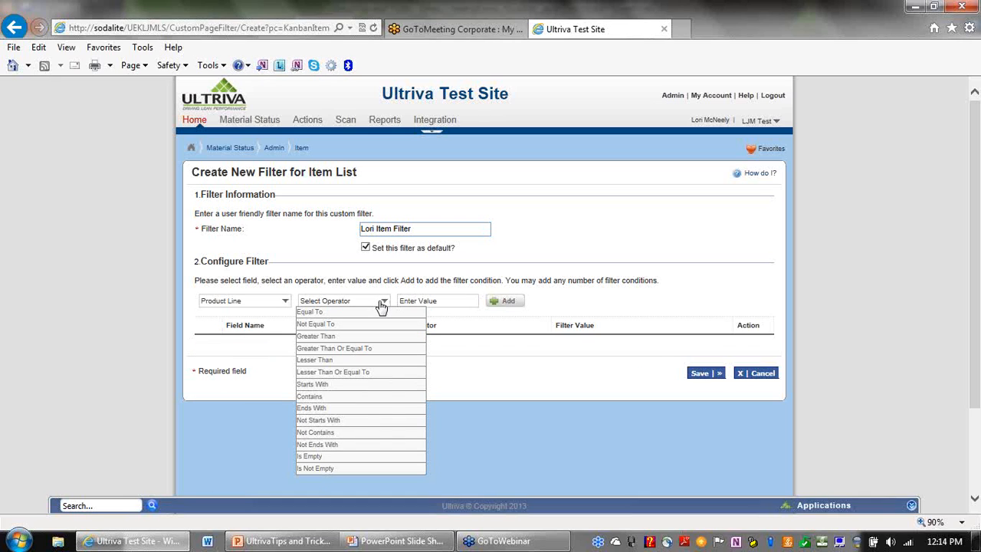
left_click(368, 391)
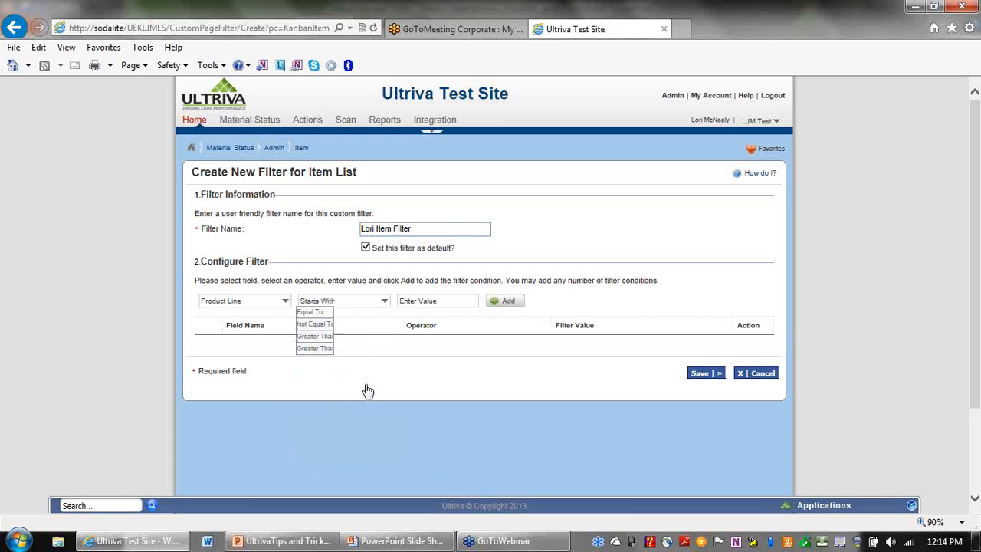
left_click(454, 296)
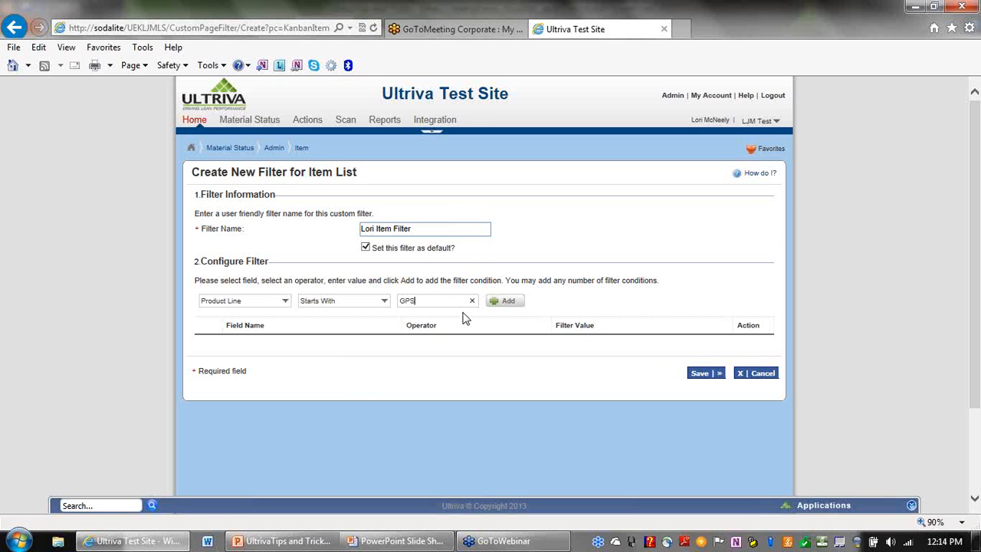
left_click(506, 303)
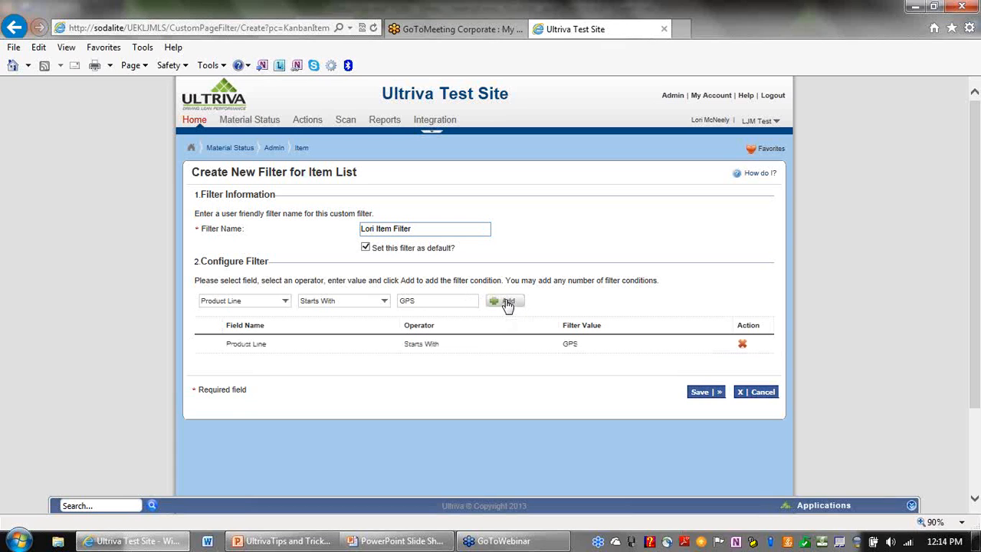
left_click(702, 394)
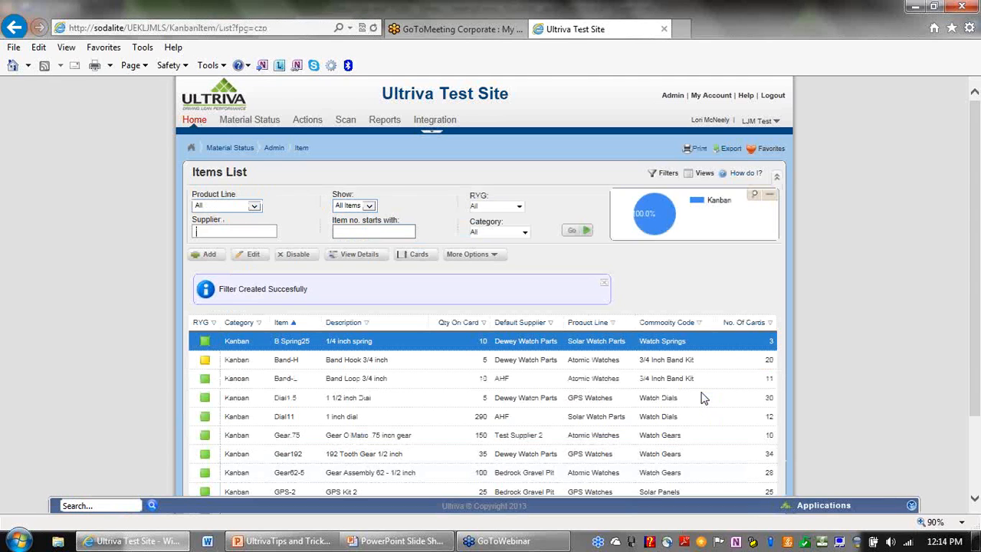
Apply the saved GPS filter, then revert the Items List to the default filter.
left_click(653, 175)
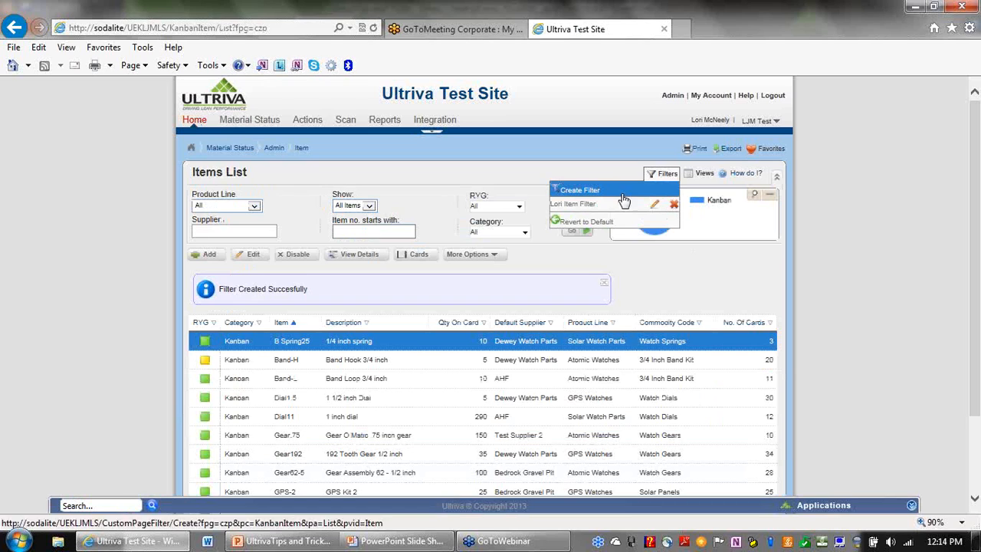
left_click(573, 205)
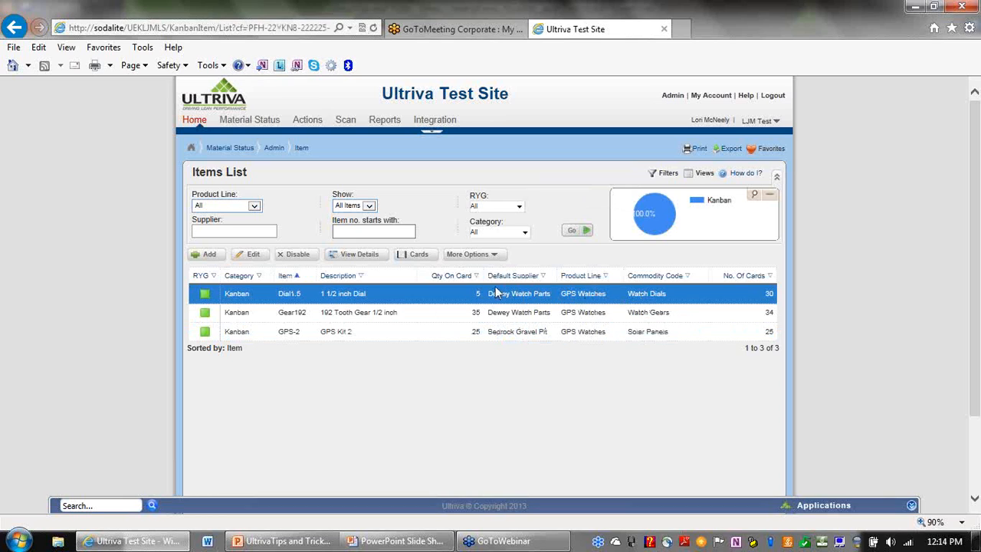
left_click(655, 177)
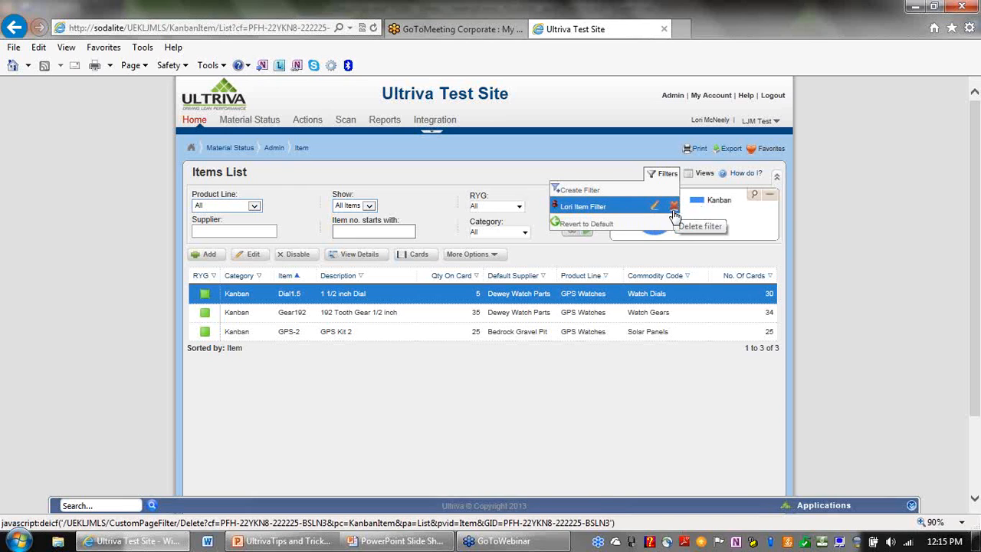
left_click(579, 225)
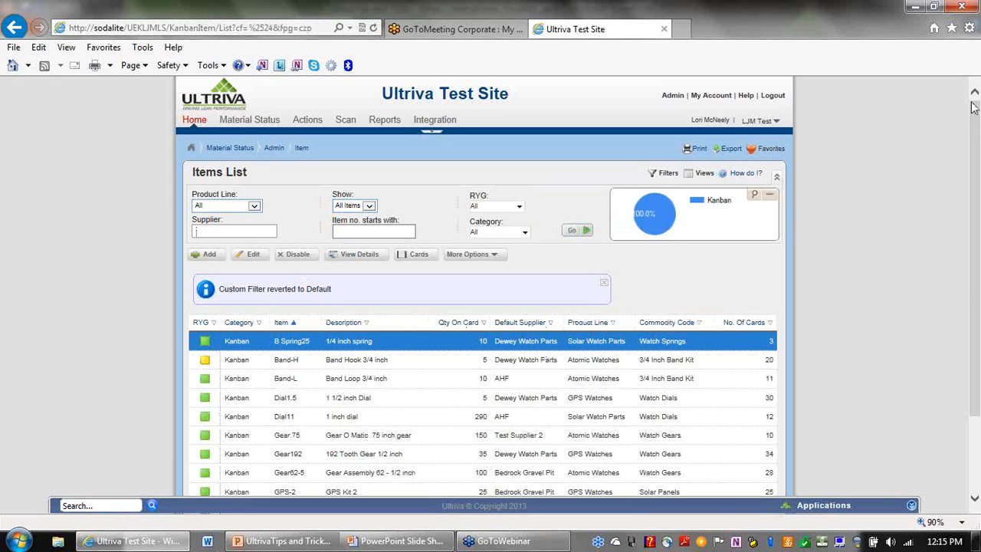
Re-sort the Items List by Default Supplier alone, in ascending order.
left_click_drag(976, 113, 977, 128)
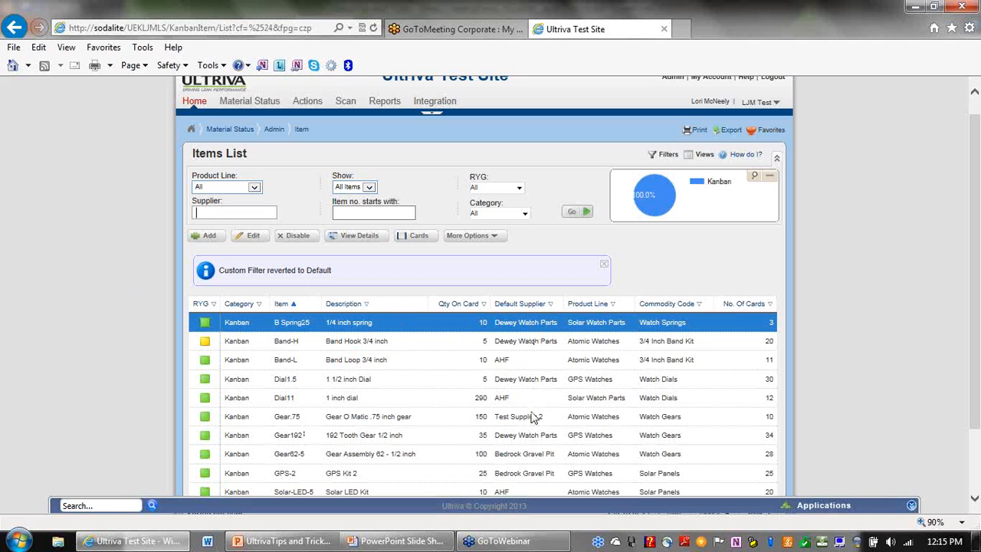
left_click(550, 306)
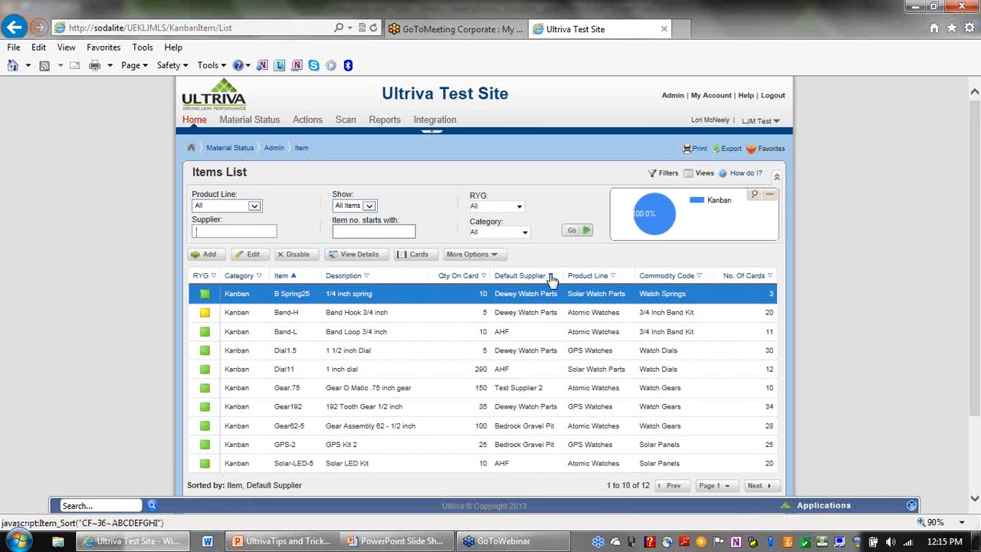
left_click(293, 281)
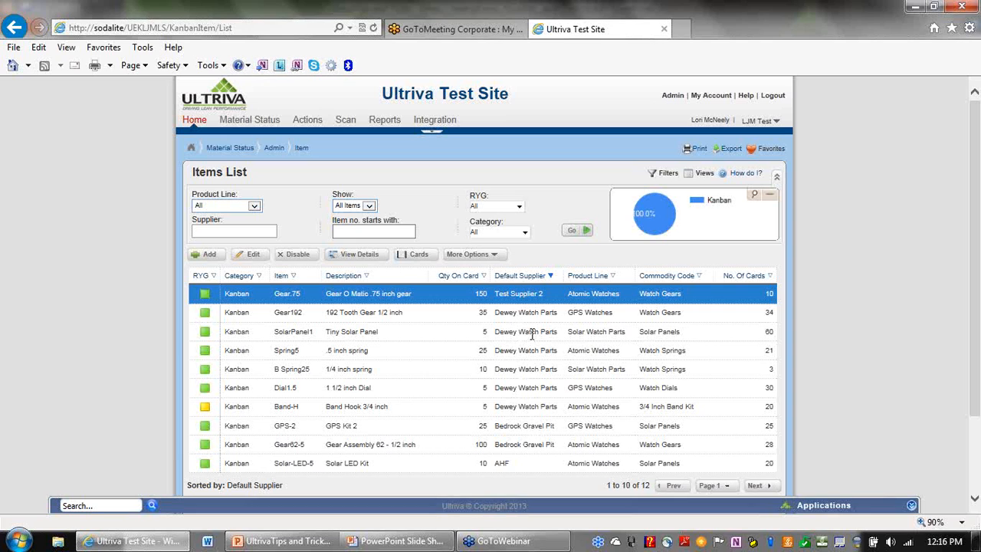
left_click(551, 277)
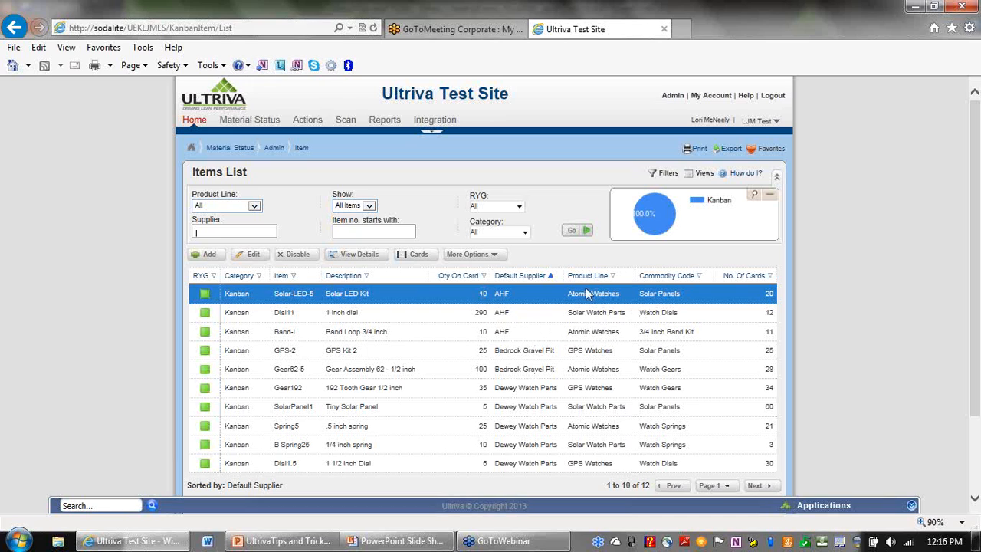
left_click(690, 177)
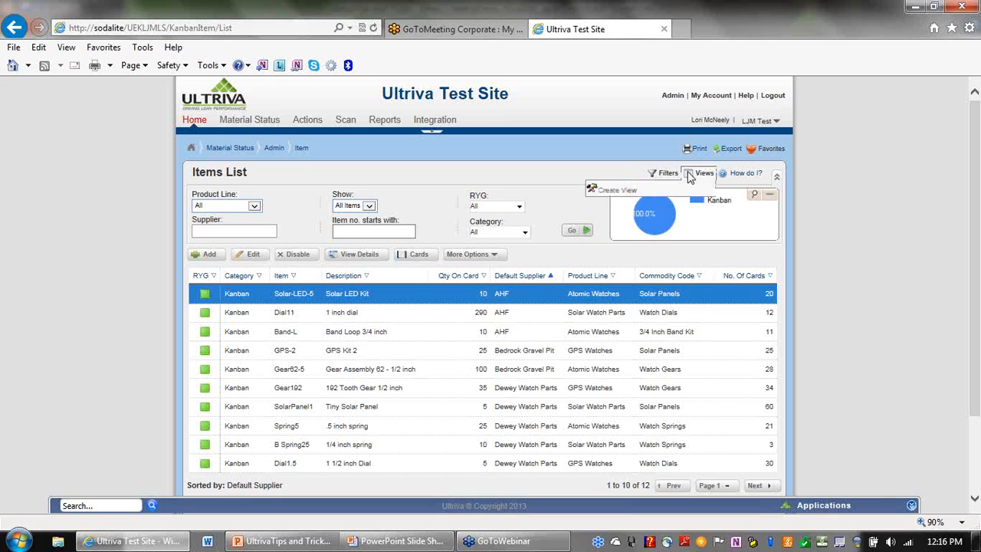
Create a default custom view sorted by Default Supplier first, then Item.
left_click(619, 194)
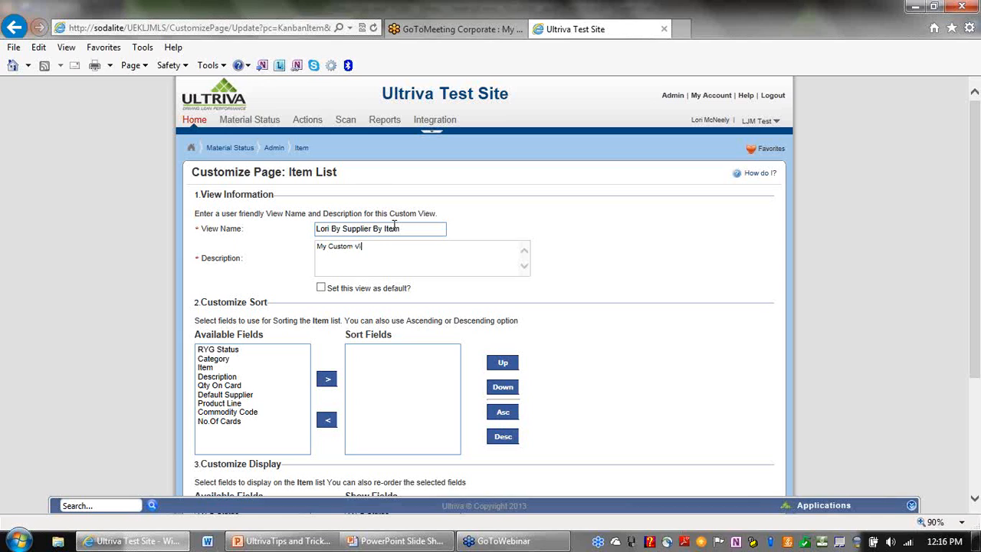
left_click(321, 289)
left_click(220, 369)
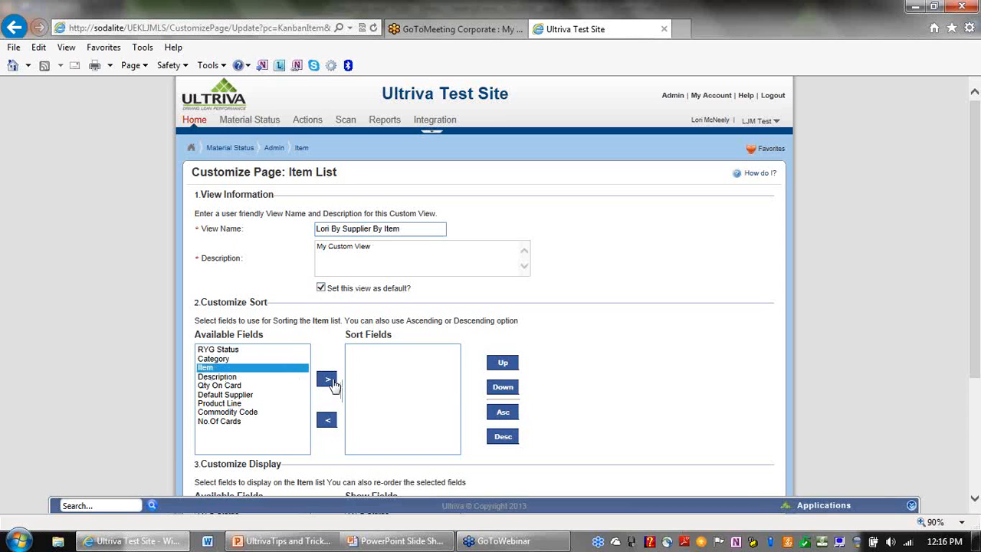
left_click(327, 380)
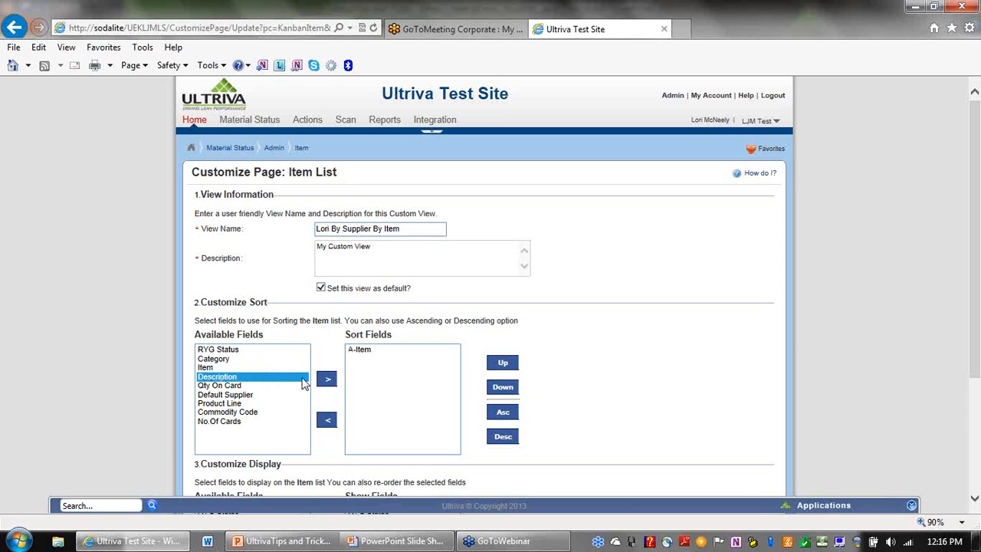
left_click(227, 396)
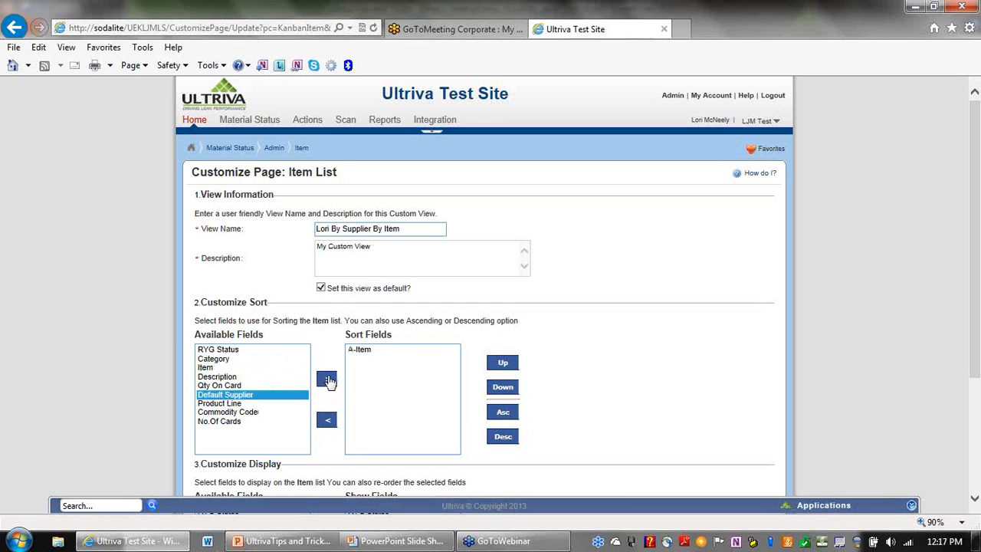
left_click(327, 380)
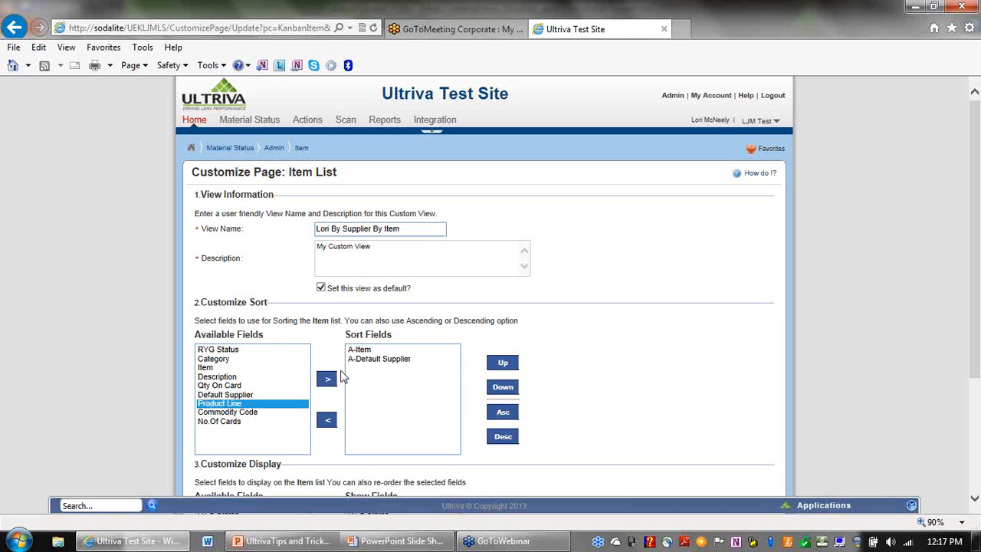
left_click(393, 360)
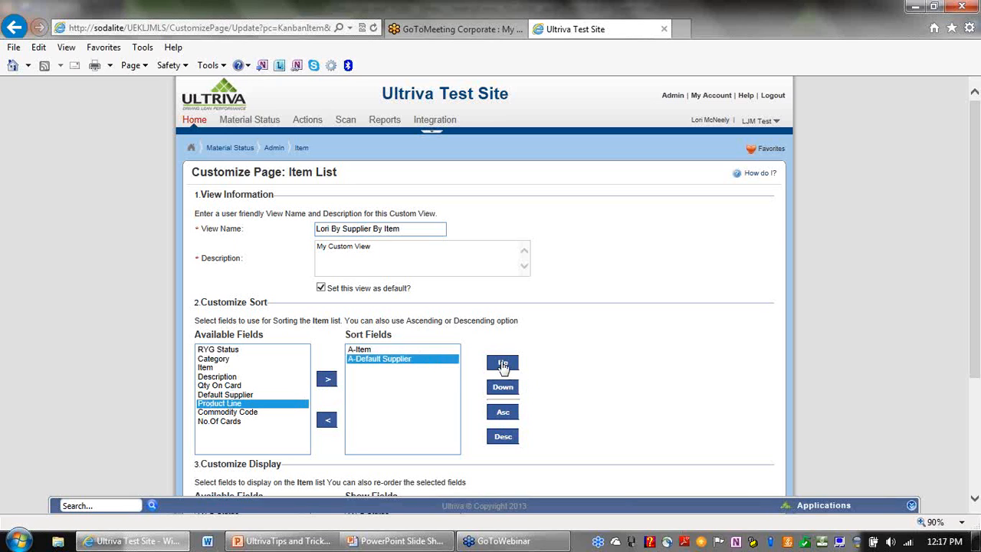
left_click(503, 364)
left_click(393, 351)
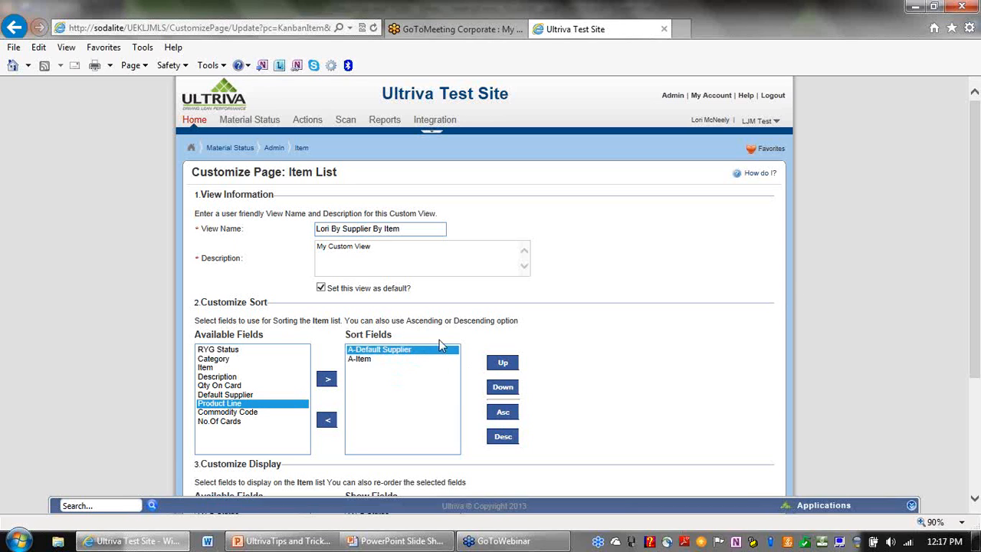
Add Coordinator to the view's displayed columns.
left_click_drag(975, 238, 978, 354)
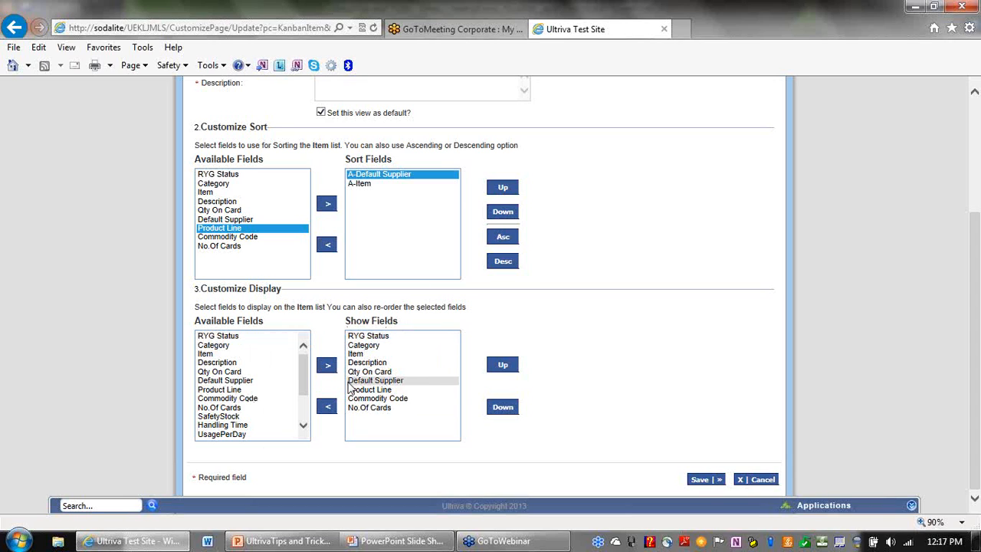
left_click_drag(305, 379, 306, 406)
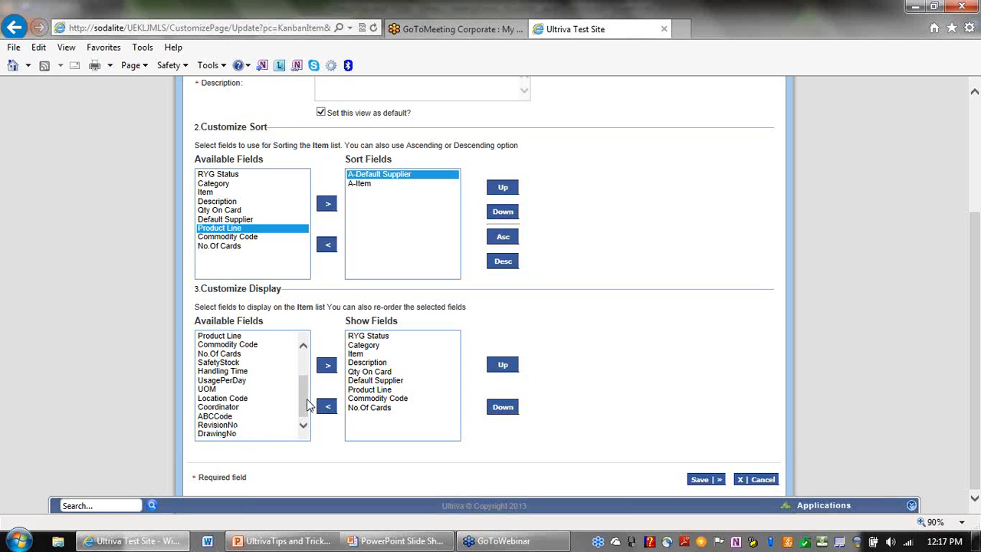
left_click(233, 409)
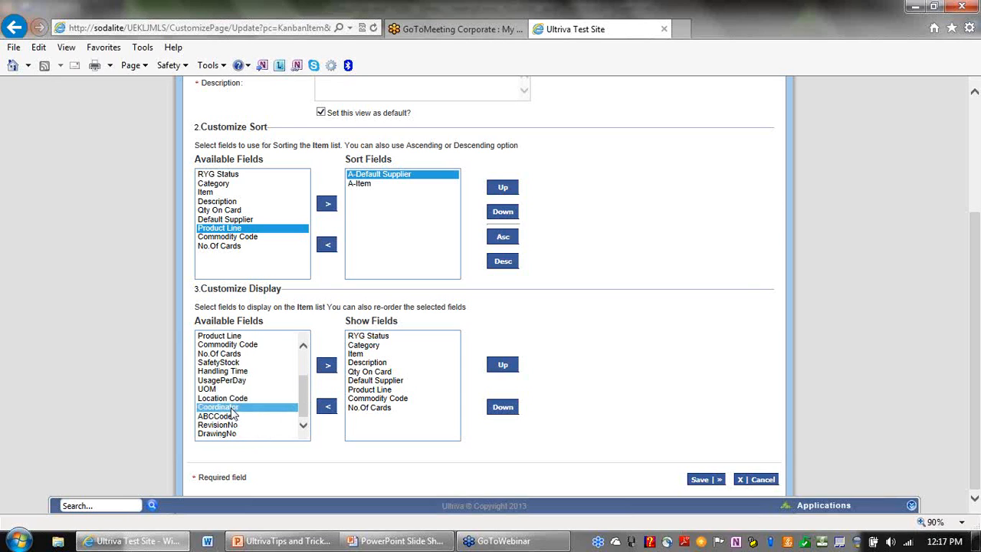
left_click(328, 368)
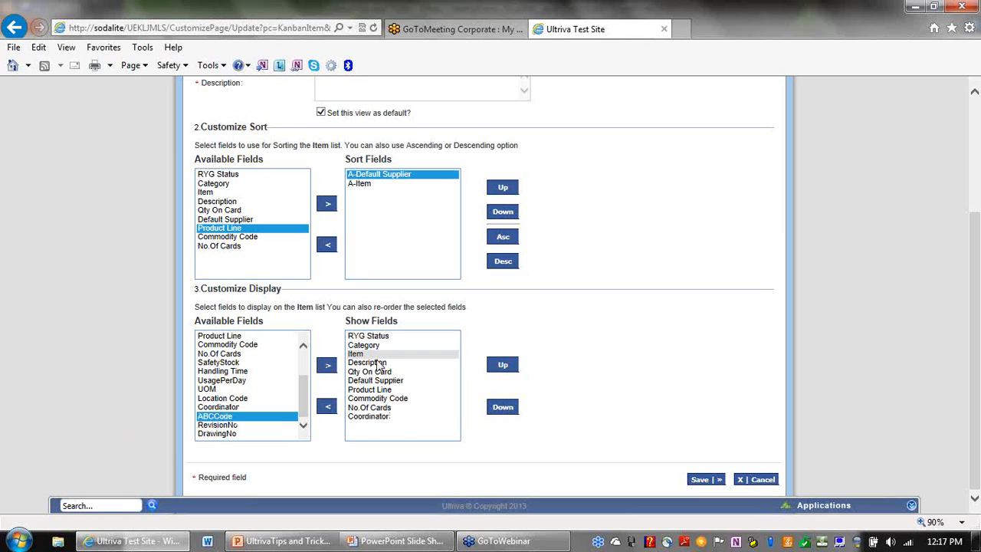
Position Coordinator as the last column and save the custom view.
left_click(386, 400)
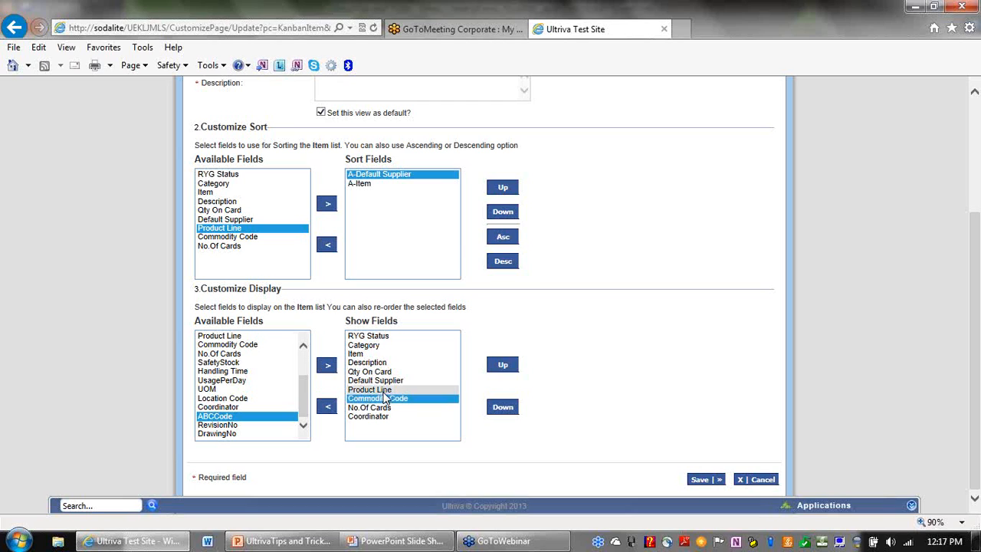
left_click(385, 417)
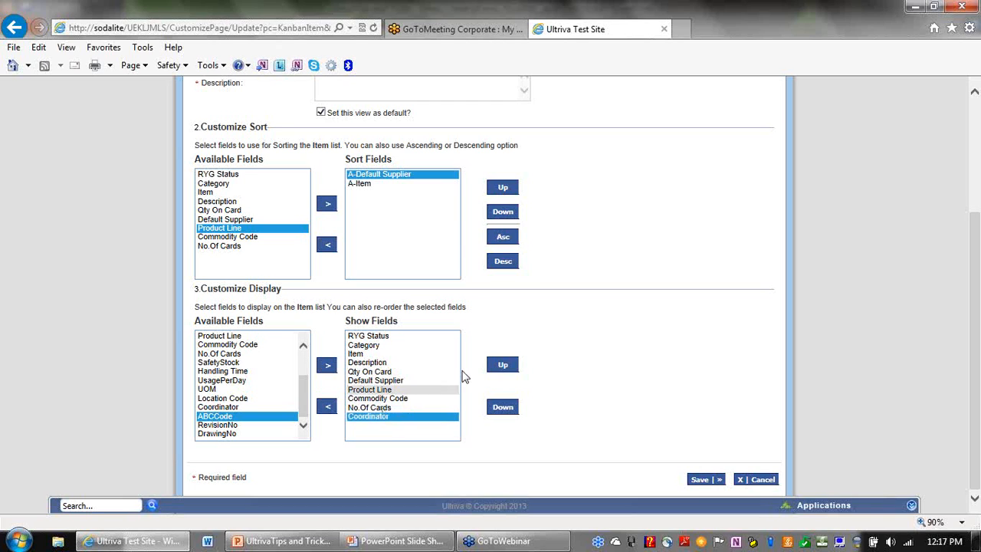
left_click(507, 367)
left_click(507, 366)
left_click(507, 366)
left_click(507, 366)
left_click(508, 366)
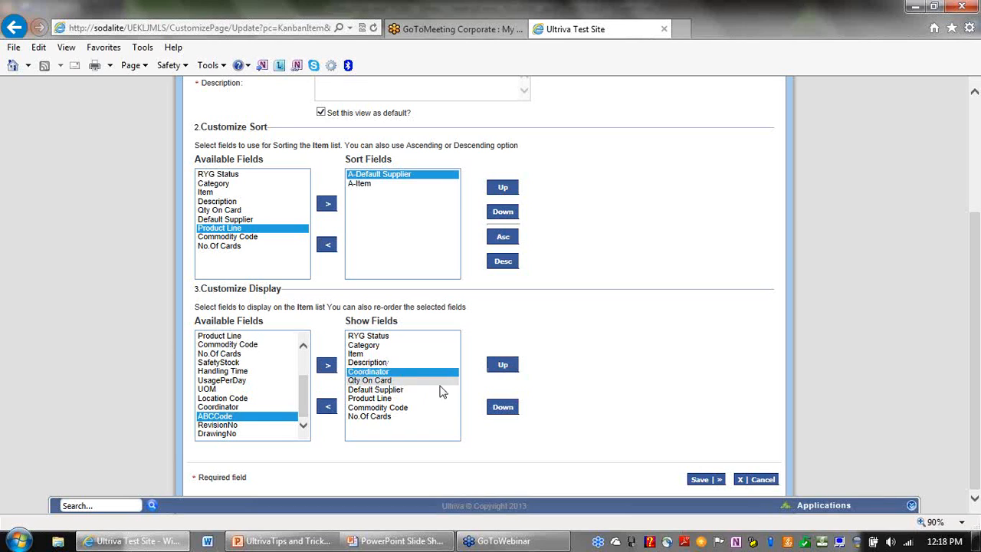
left_click(503, 410)
left_click(503, 410)
left_click(504, 410)
left_click(504, 410)
left_click(504, 410)
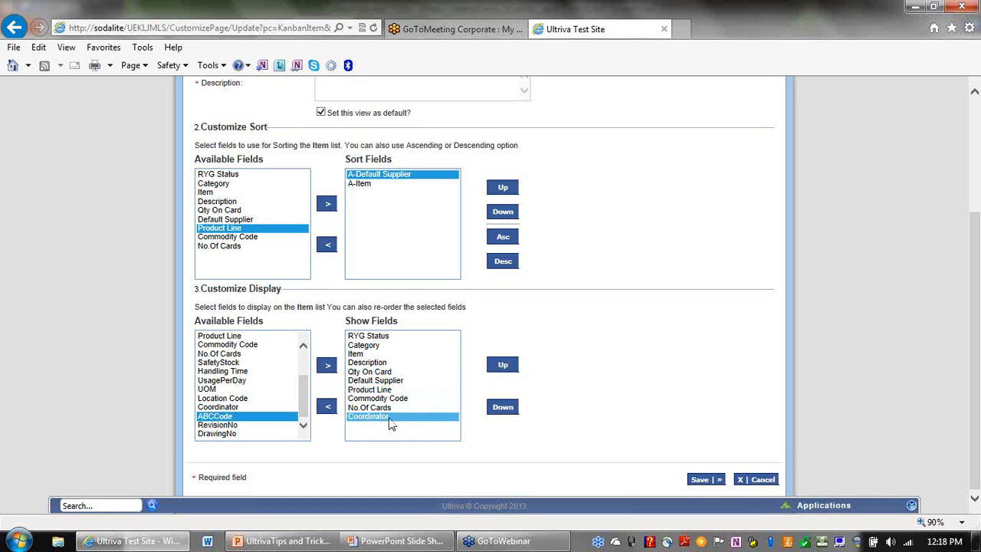
left_click(704, 481)
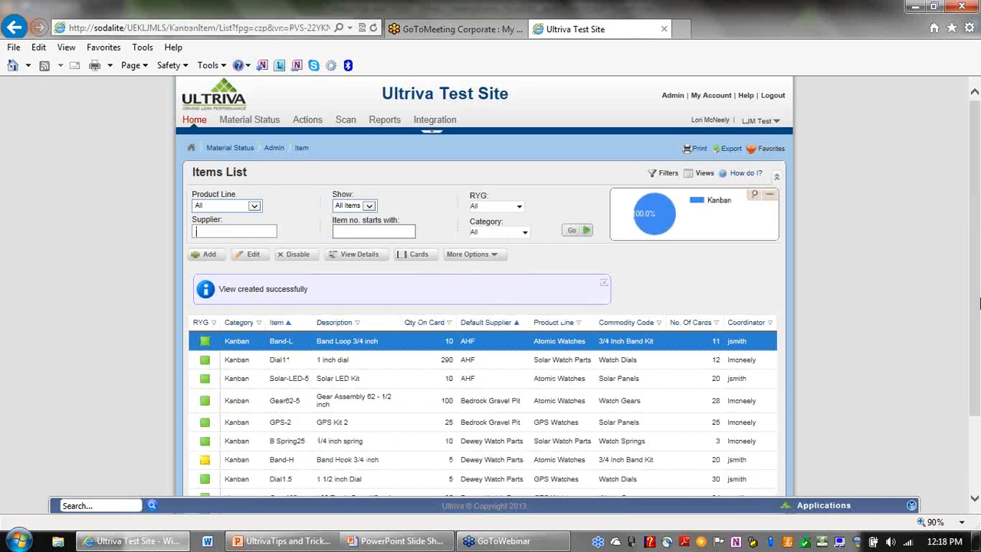
left_click_drag(977, 294, 978, 350)
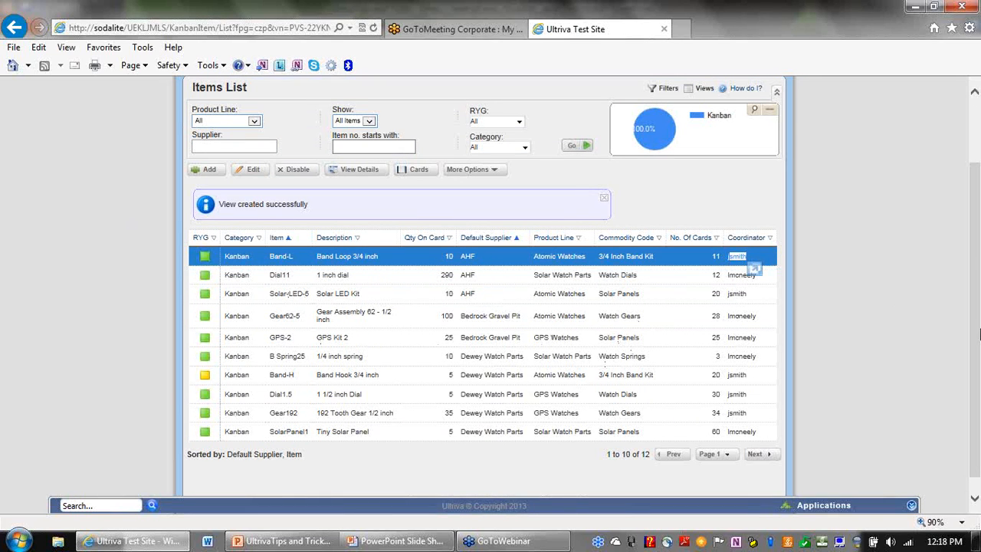
left_click_drag(977, 323, 977, 267)
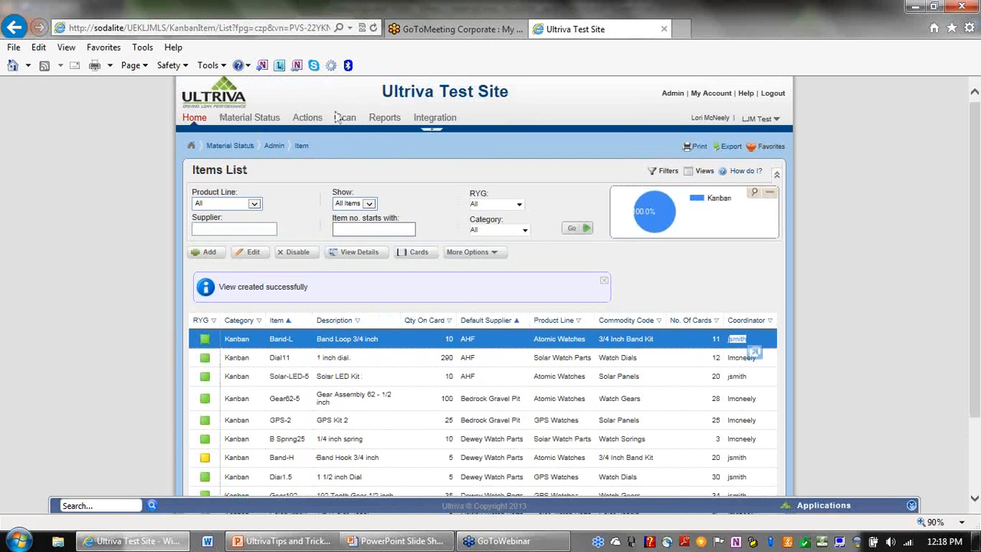
left_click(673, 95)
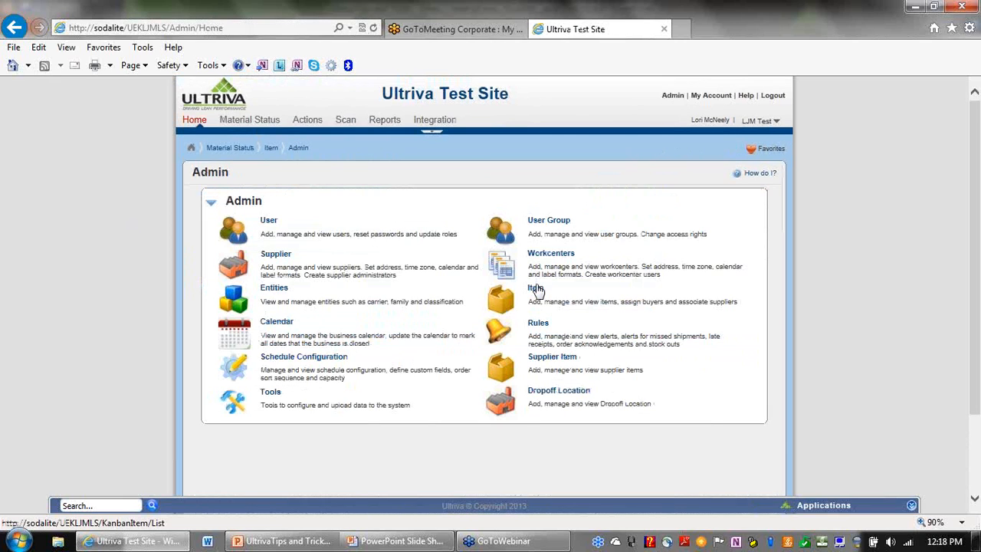
left_click(536, 289)
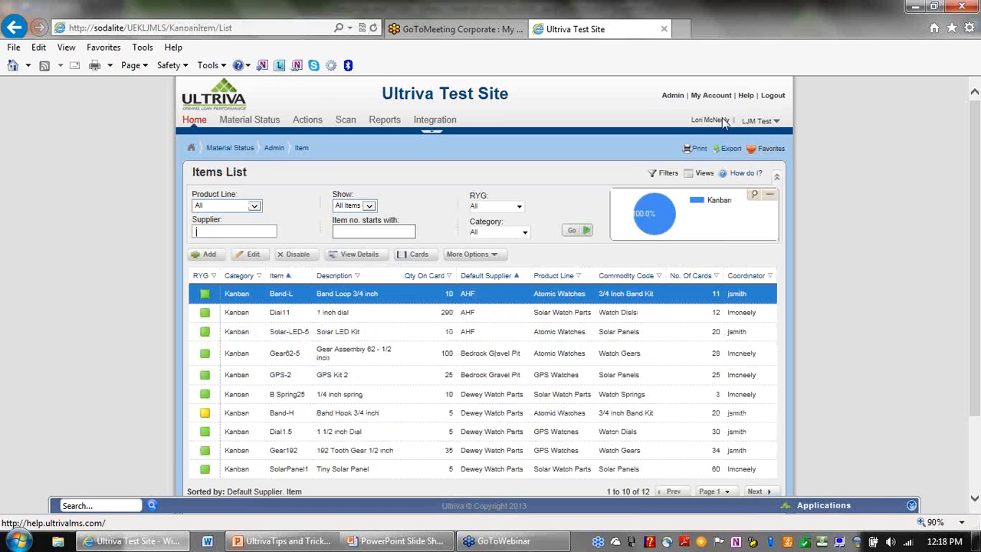
left_click(701, 174)
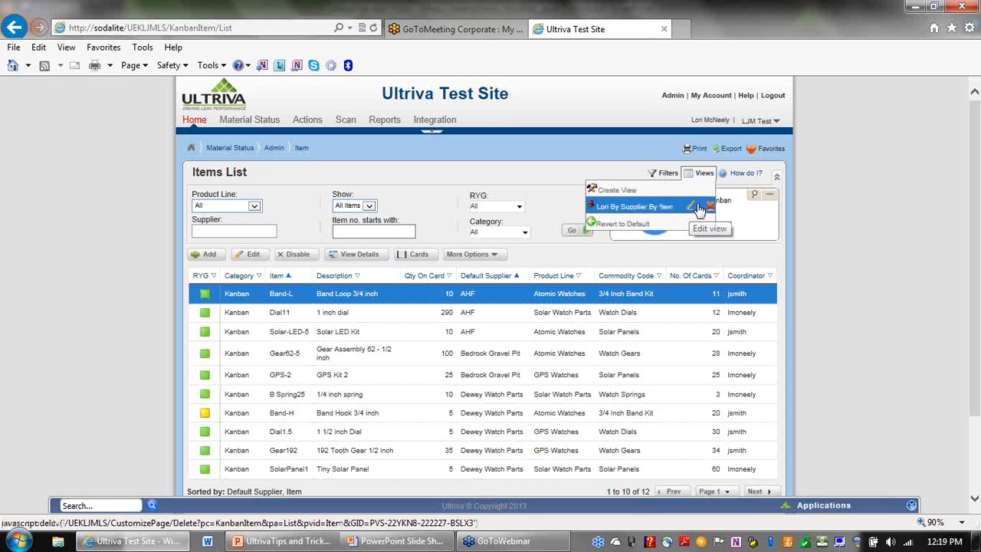
left_click(757, 252)
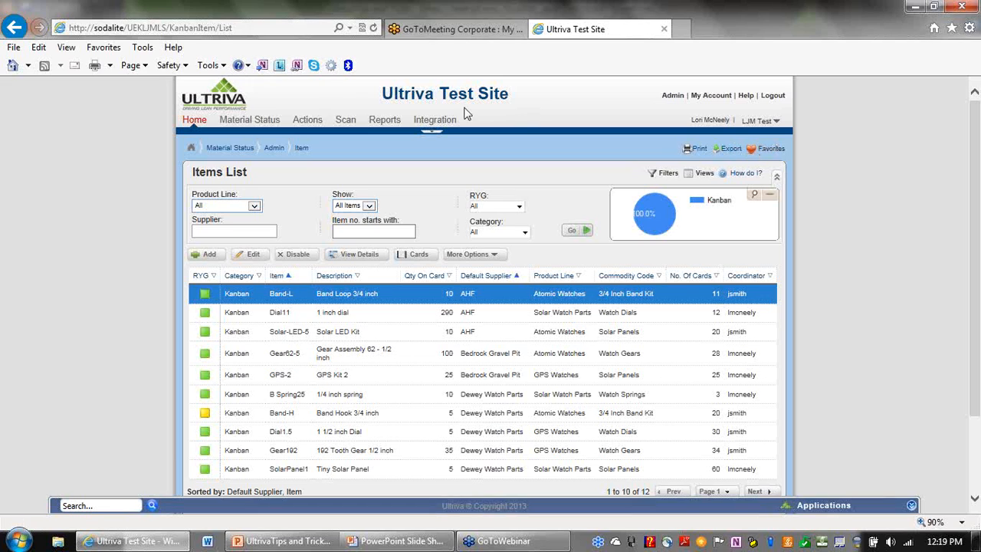
Dismiss the IE favorites list and go to Ultriva's Actions page.
left_click(103, 48)
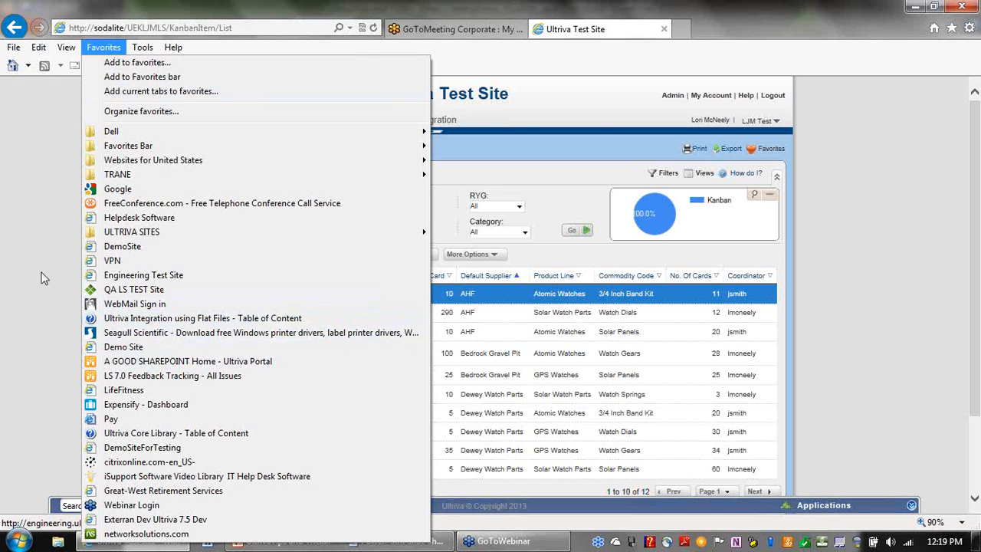
left_click(601, 135)
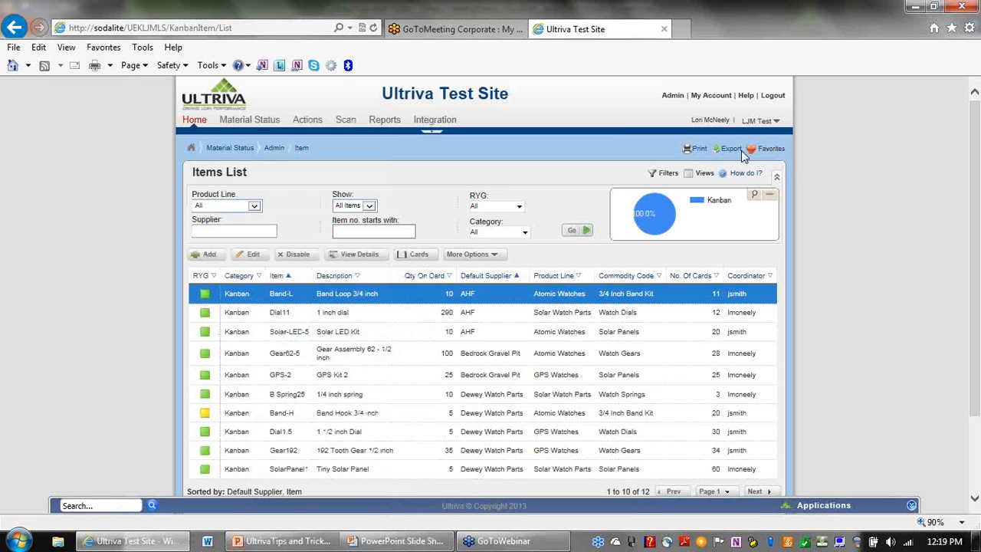
left_click(310, 121)
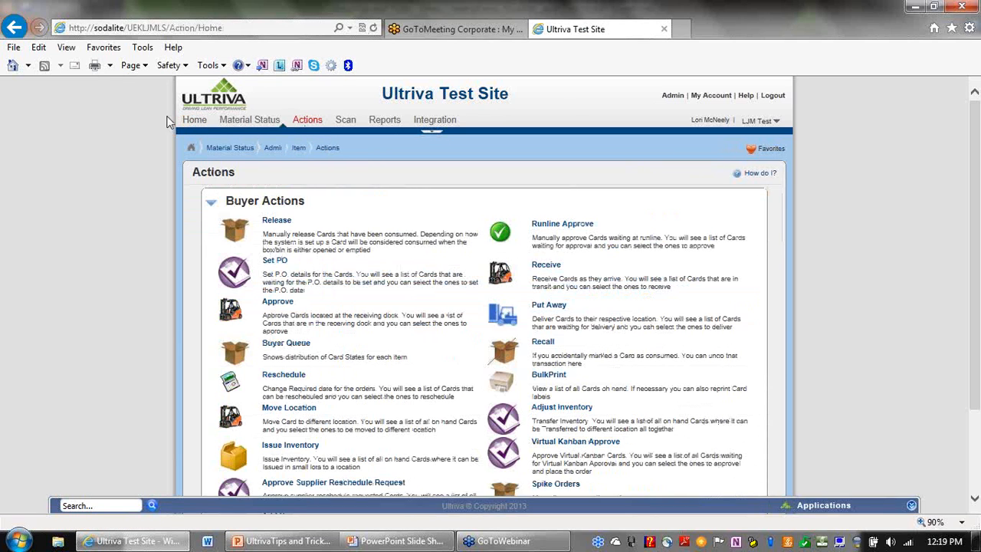
From the Reschedule list, delete the Material Status favorite and confirm the deletion.
left_click(287, 379)
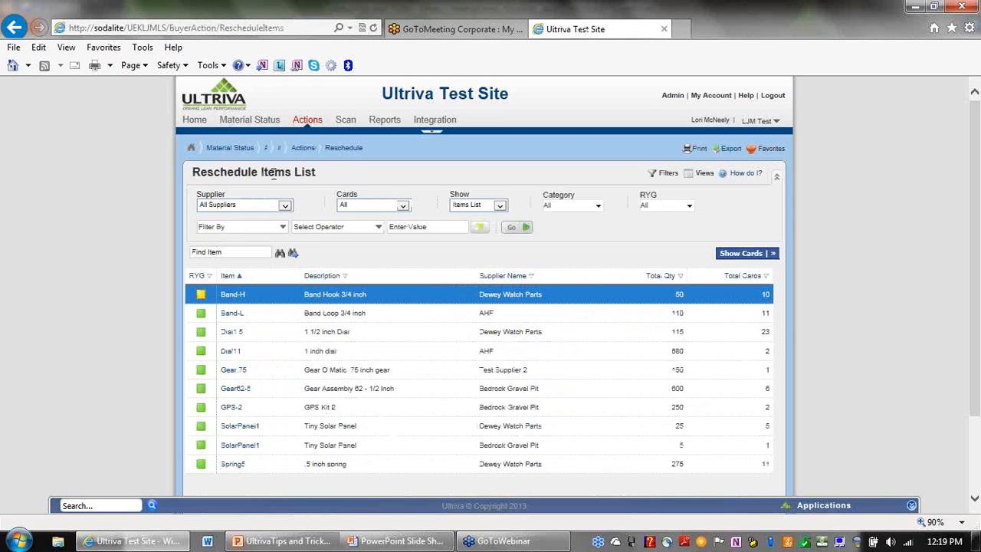
left_click(752, 154)
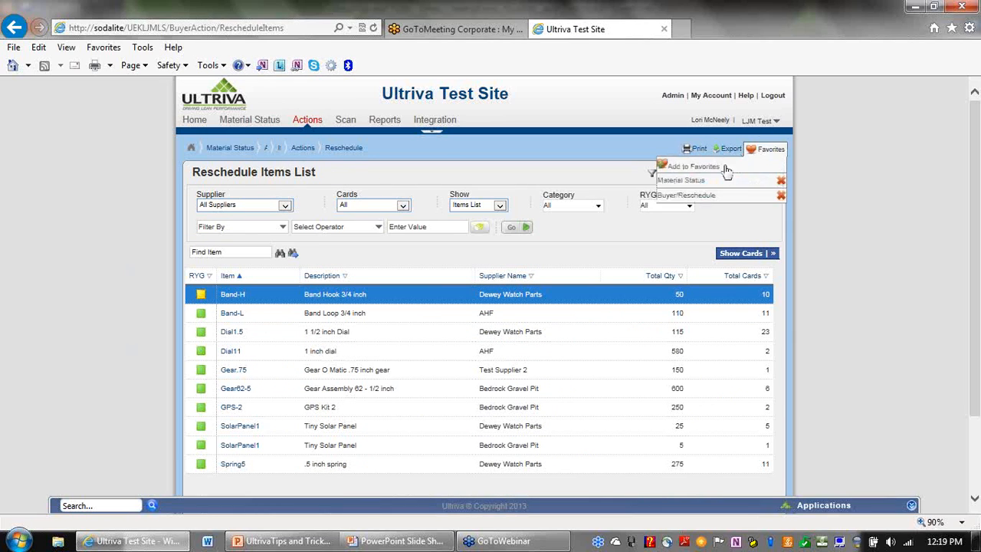
left_click(781, 184)
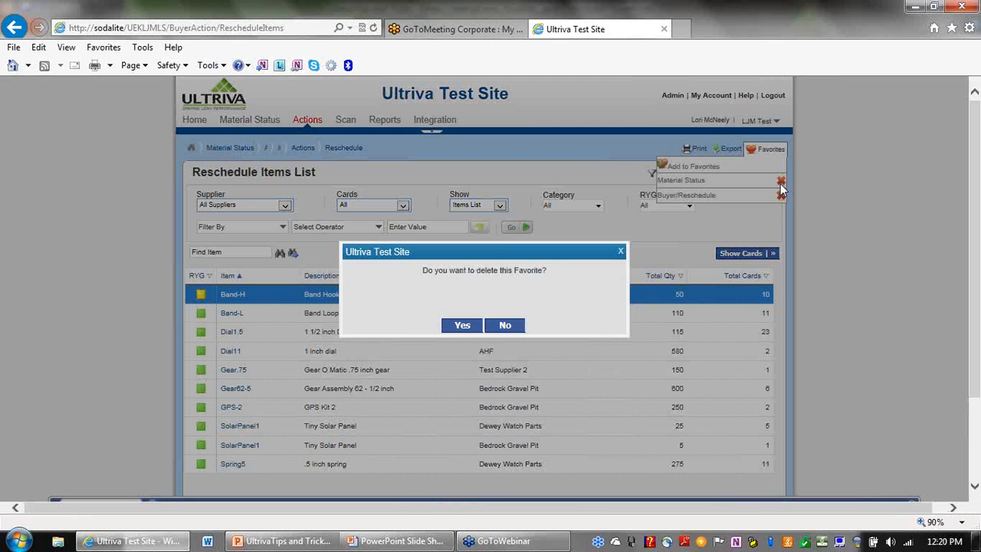
left_click(468, 327)
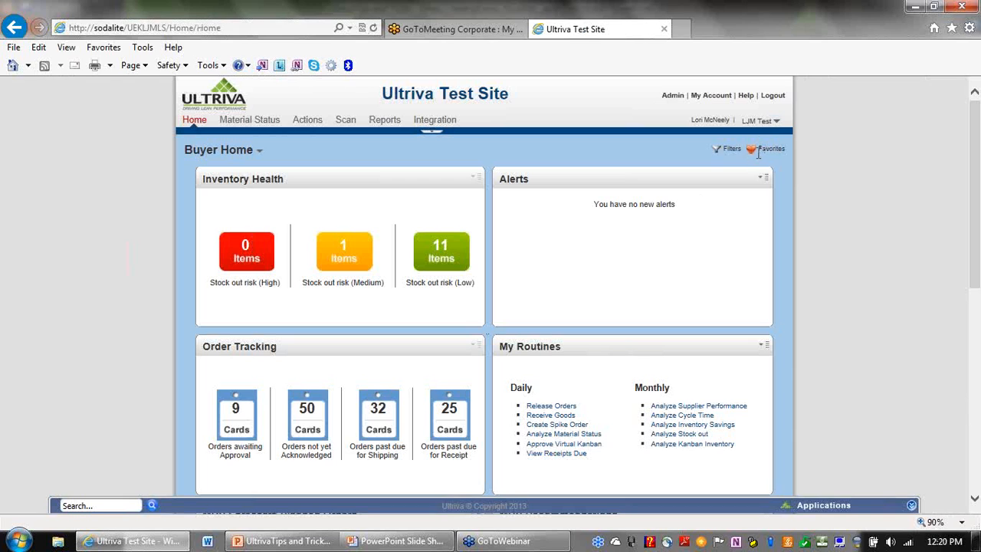
Delete the Buyer/Reschedule favorite and confirm, leaving no saved favorites.
left_click(759, 150)
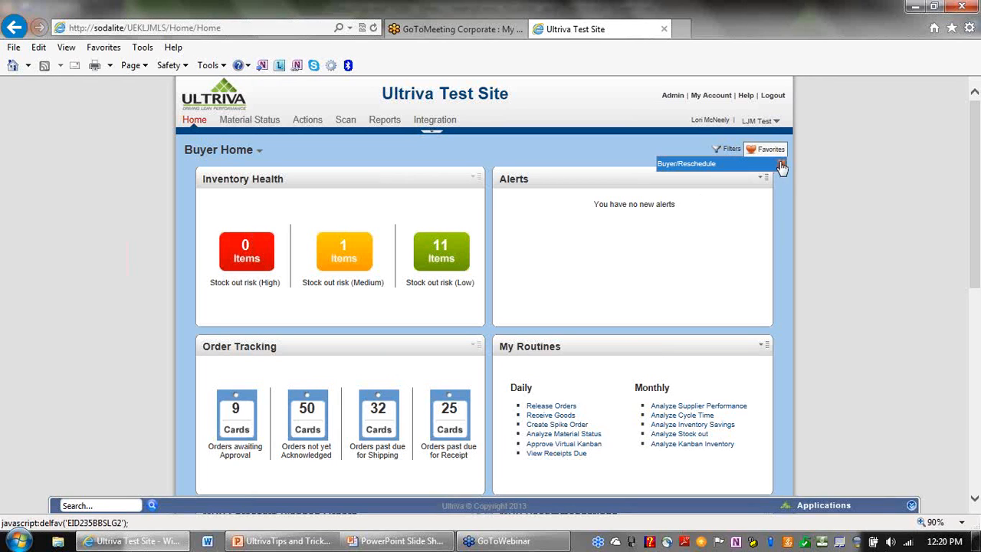
left_click(780, 166)
left_click(473, 327)
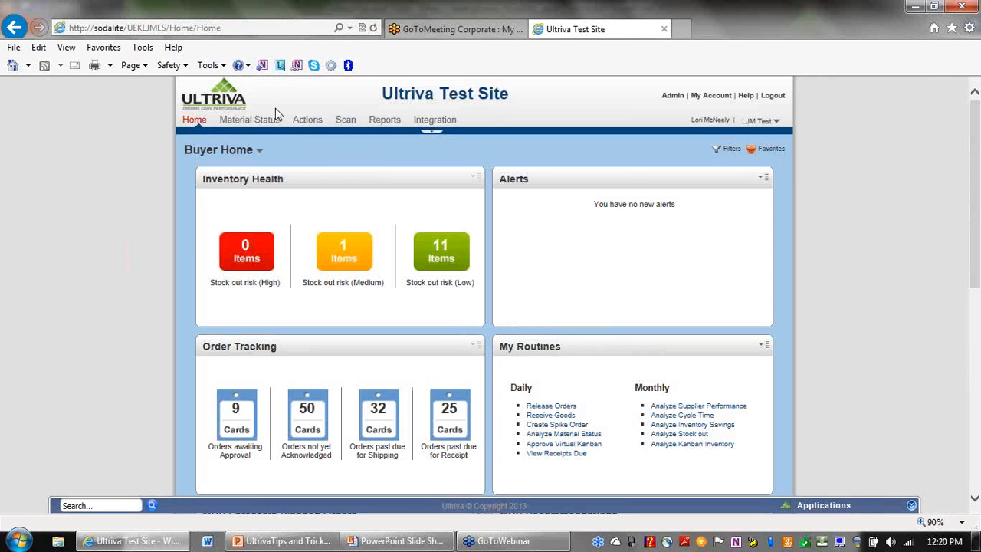
Go through Material Status to the Actions page and open the Reschedule Items List.
left_click(264, 122)
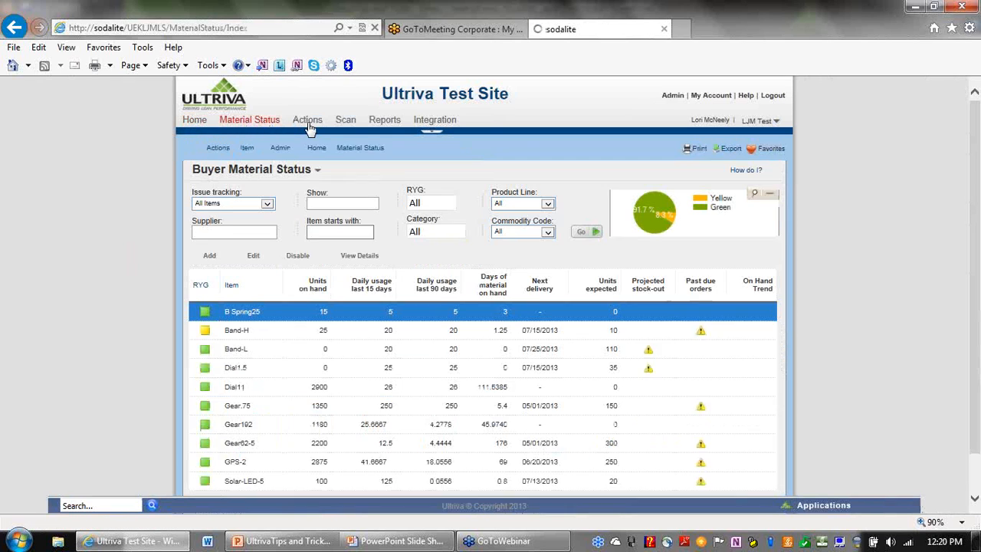
left_click(308, 122)
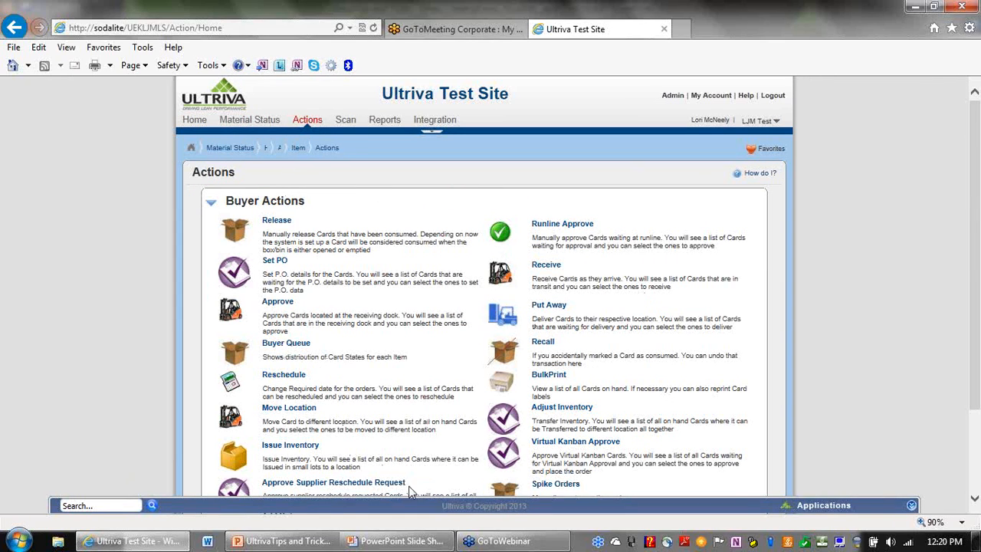
scroll(977, 232, "down", 2)
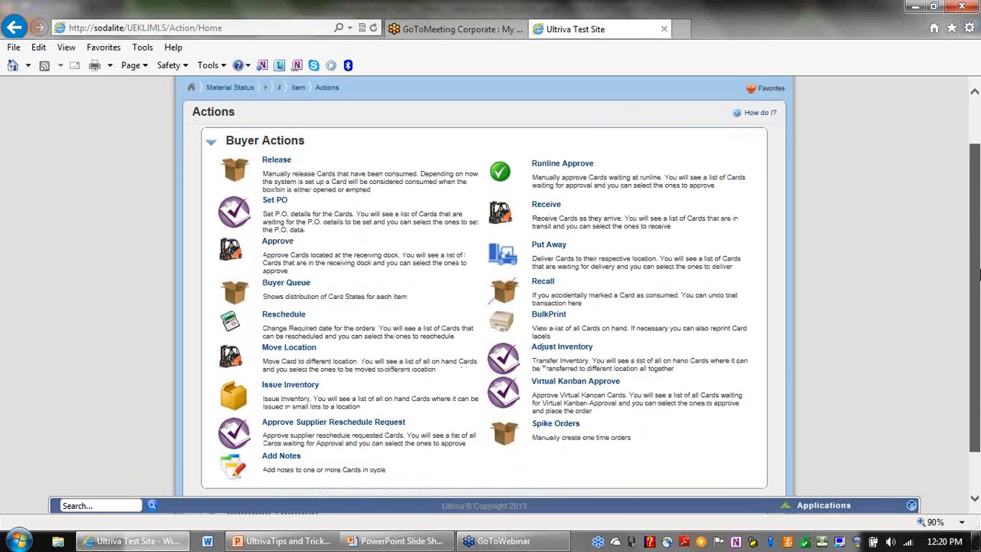
left_click(285, 308)
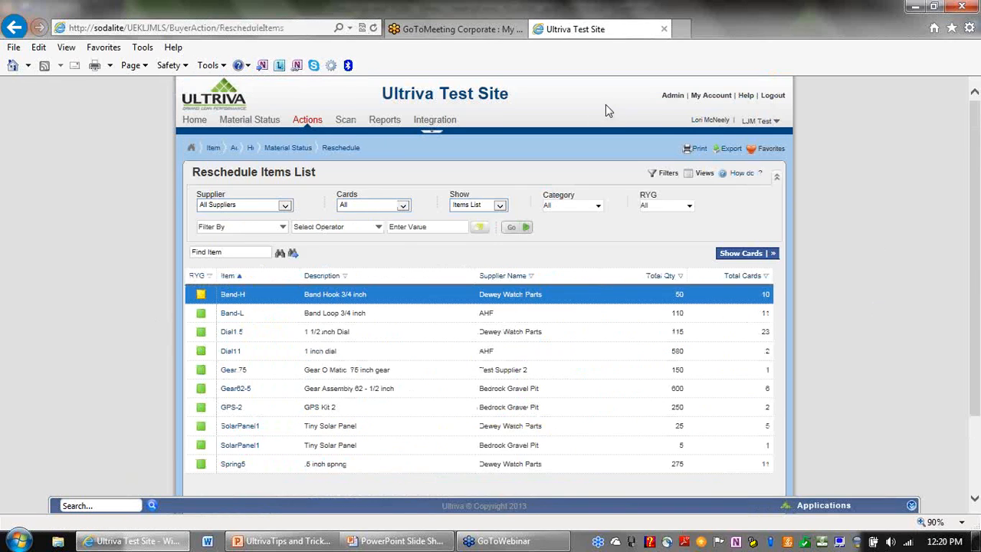
Add the Reschedule Items List to Favorites and check Buyer/Reschedule now appears.
left_click(752, 153)
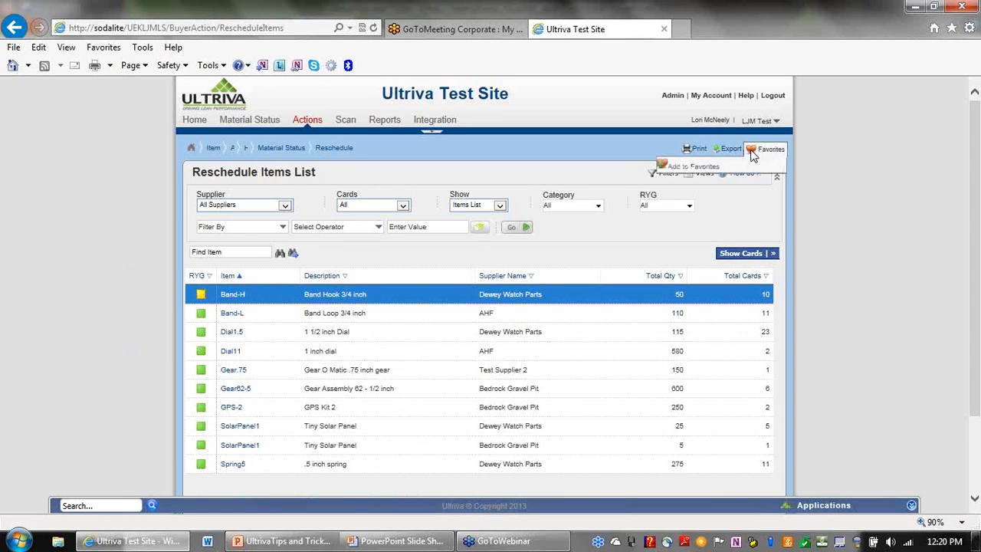
left_click(692, 168)
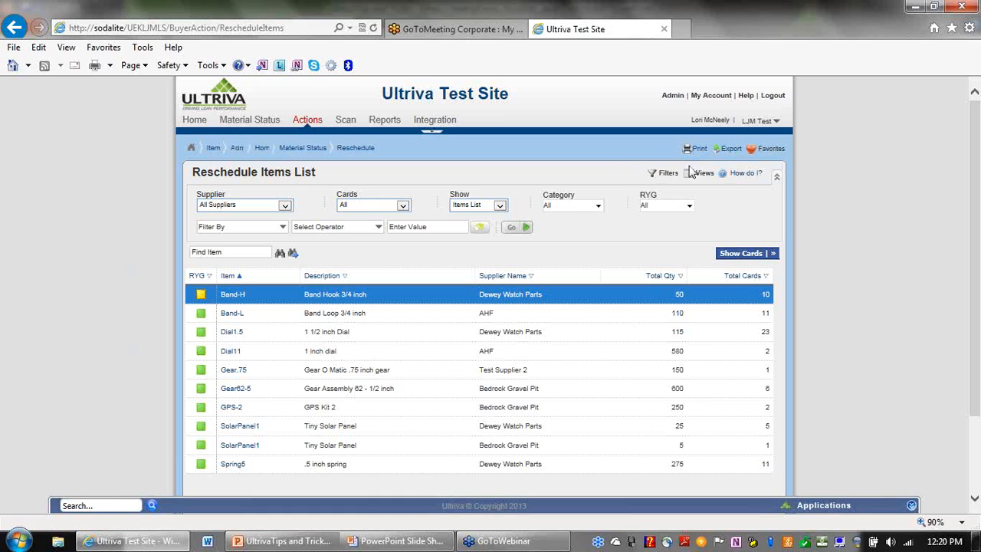
left_click(753, 152)
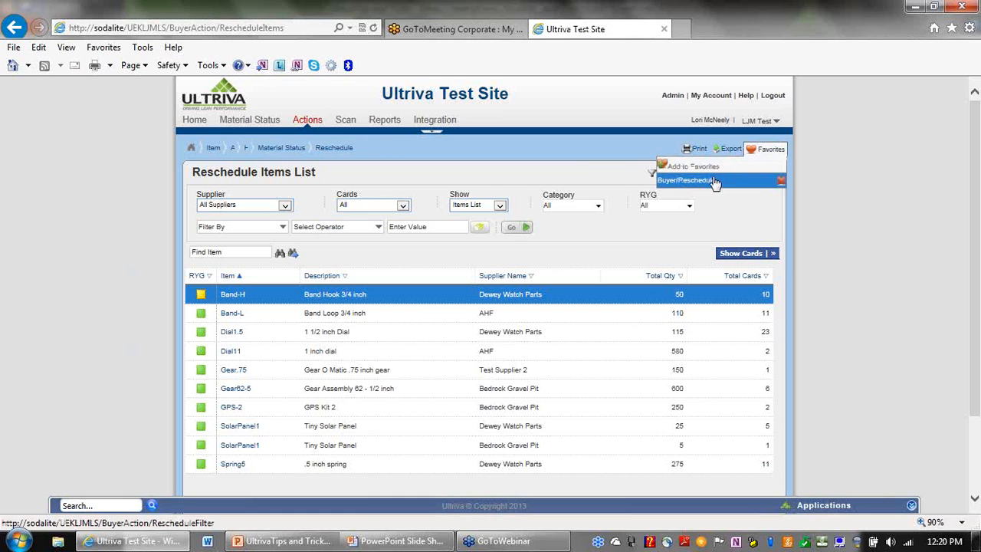
From Buyer Home, return through the Buyer/Reschedule favorite, then go to the Actions page.
left_click(192, 123)
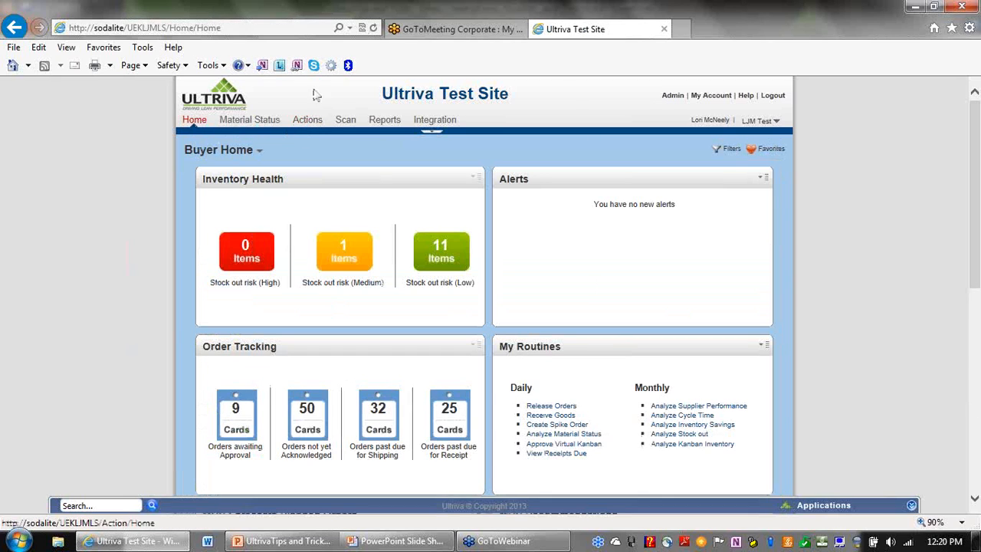
left_click(754, 152)
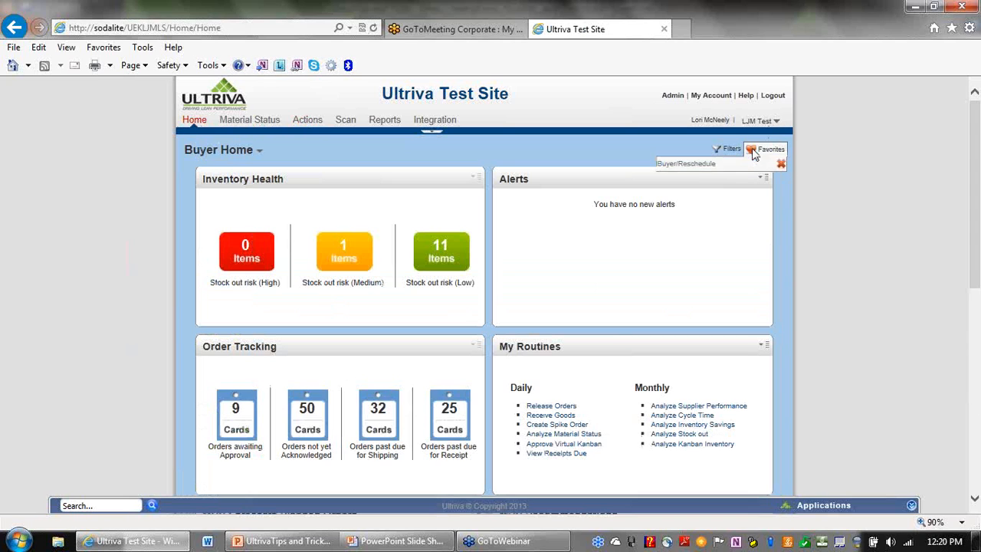
left_click(690, 165)
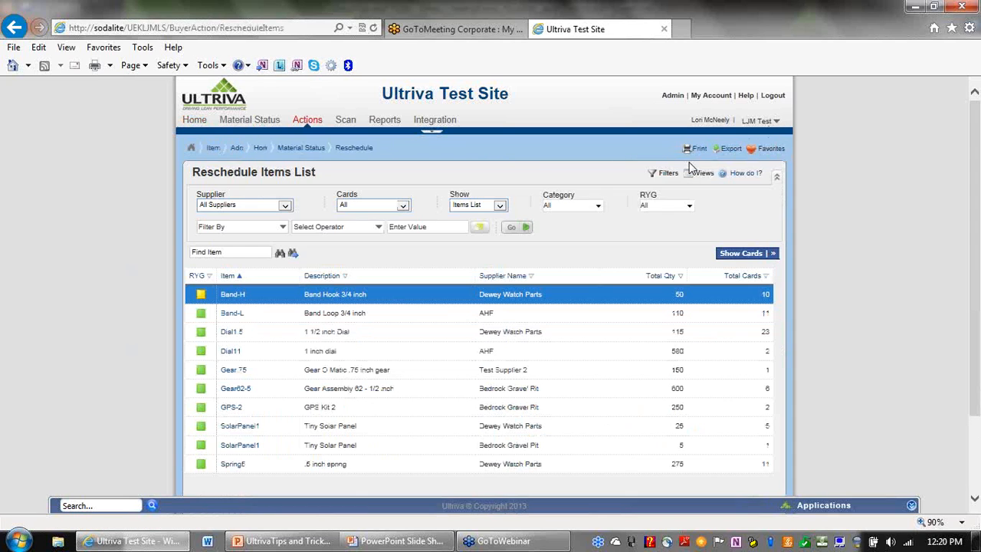
left_click(310, 124)
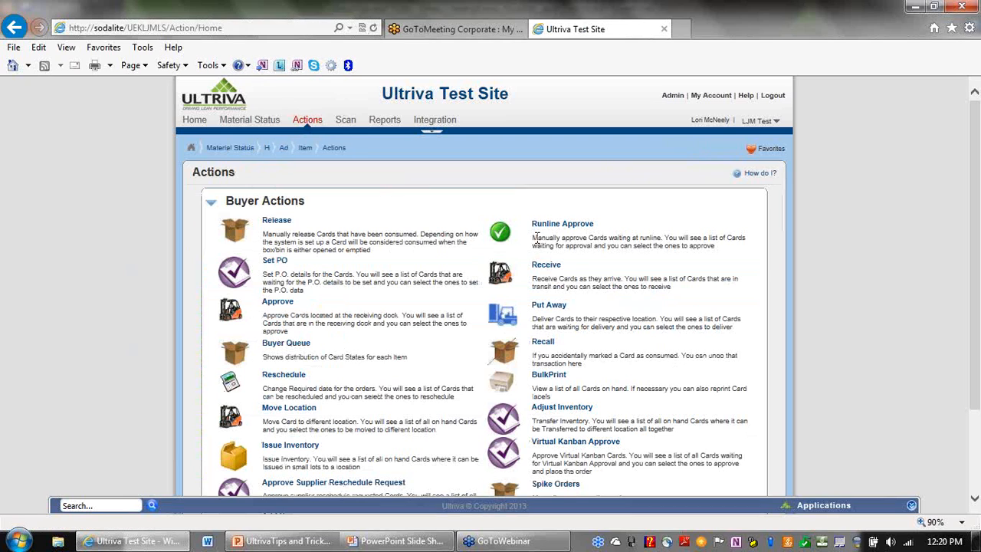
Open the Receive Items List and save it as the Buyer/Receive favorite.
left_click(548, 266)
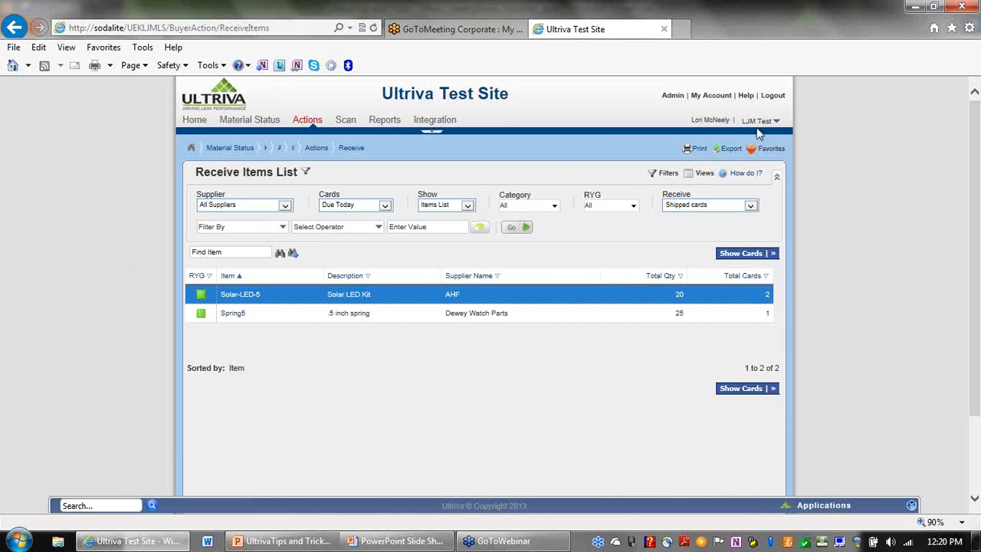
left_click(751, 150)
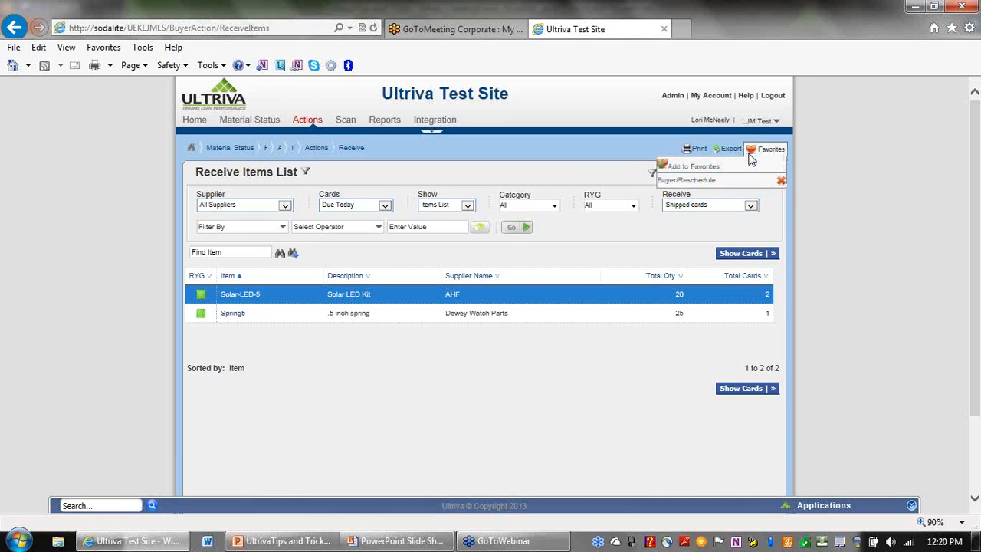
left_click(688, 168)
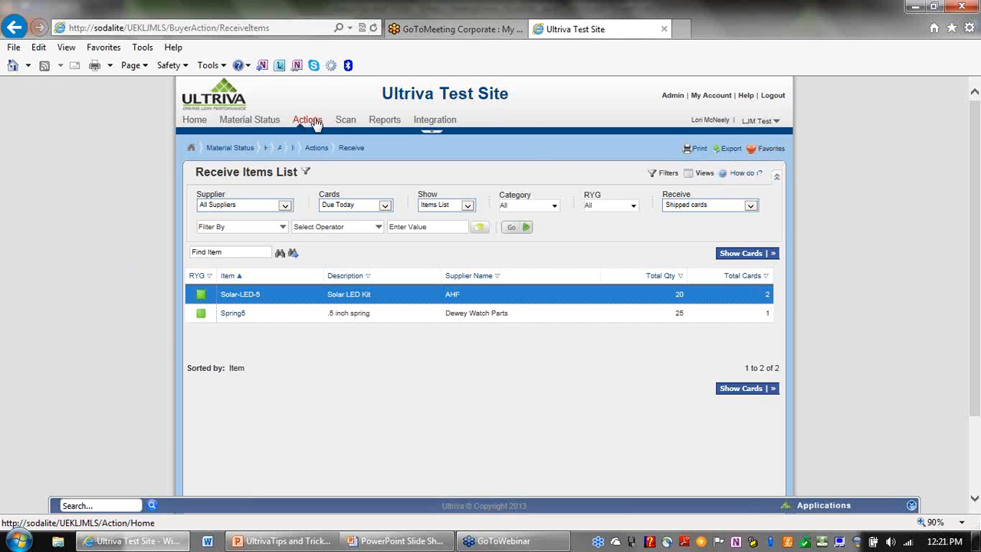
Go to Material Status, then jump back through the Buyer/Reschedule favorite.
left_click(253, 124)
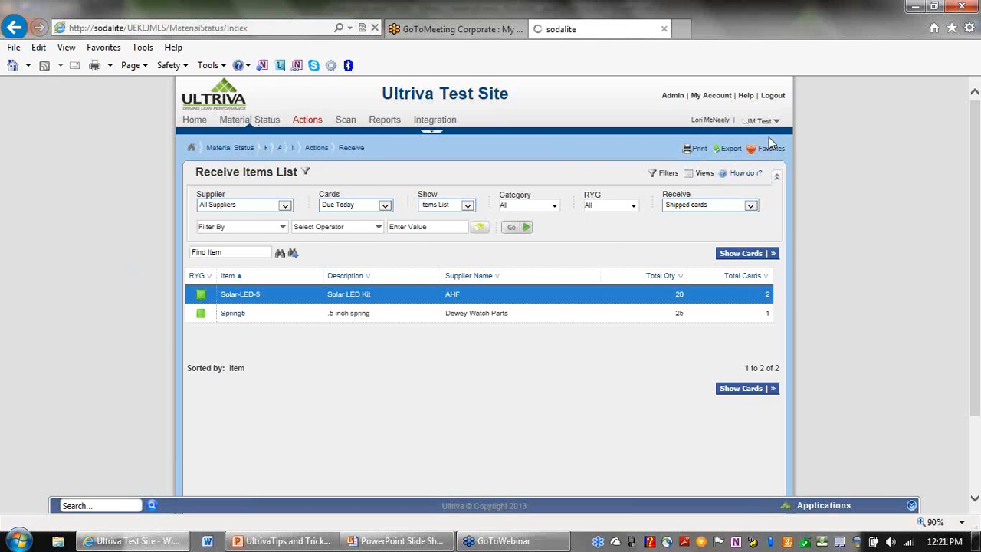
left_click(757, 151)
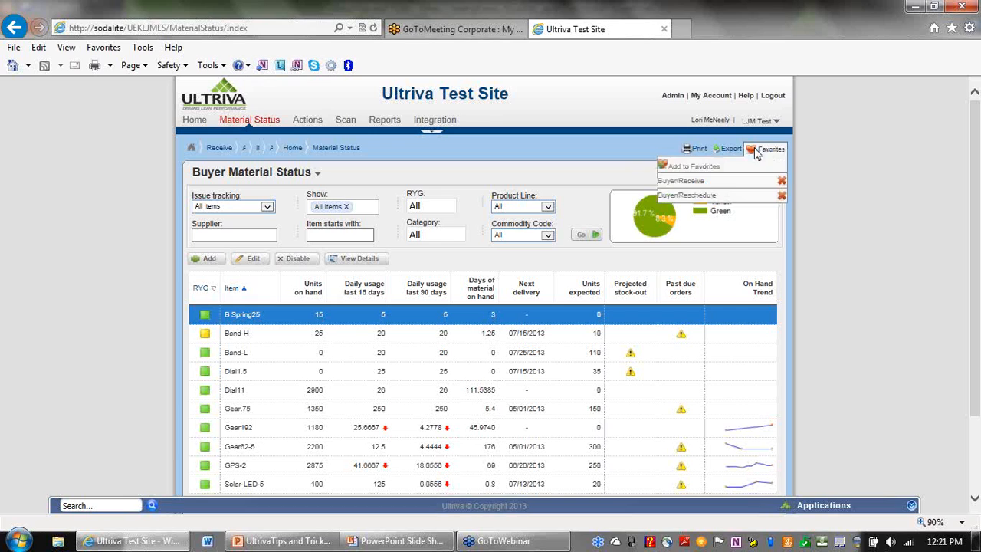
left_click(698, 199)
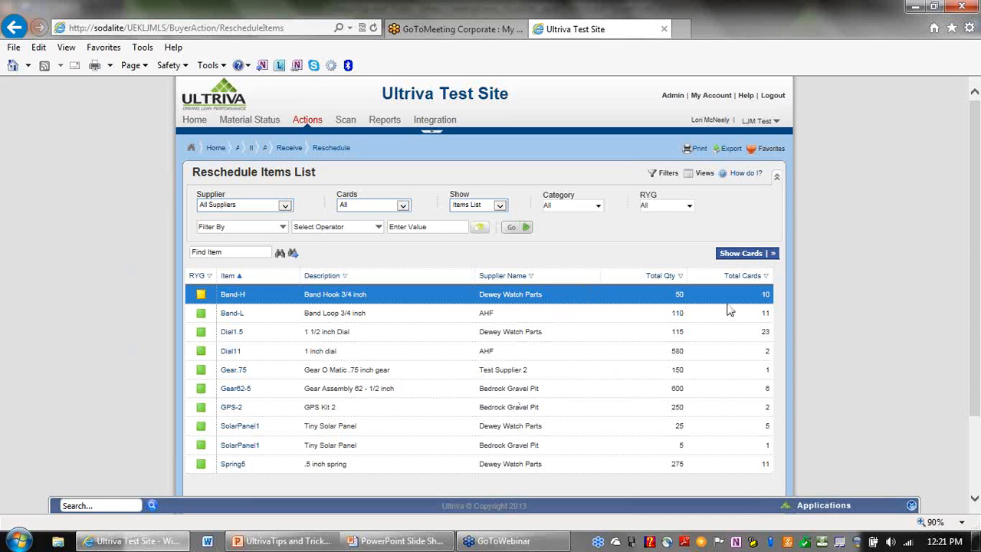
Show the individual cards for the Dial1.5 item from Dewey Watch Parts.
left_click(548, 335)
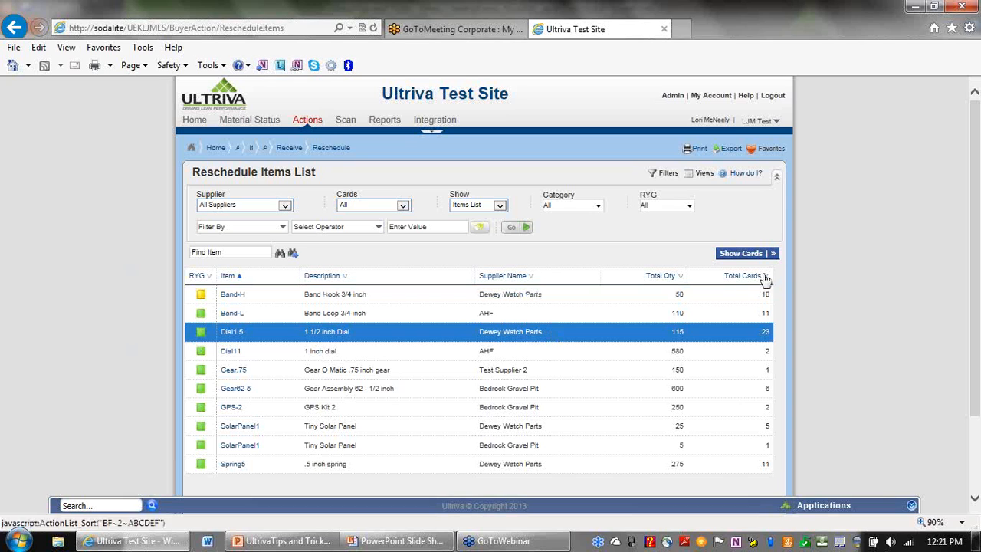
left_click(744, 253)
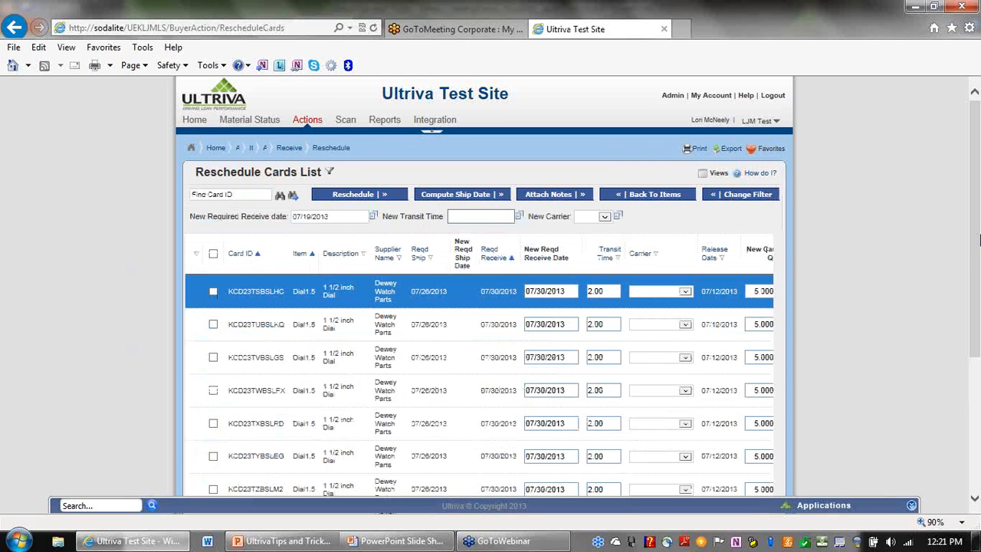
mouse_move(975, 220)
left_mouse_down()
mouse_move(978, 317)
mouse_move(979, 225)
left_mouse_up()
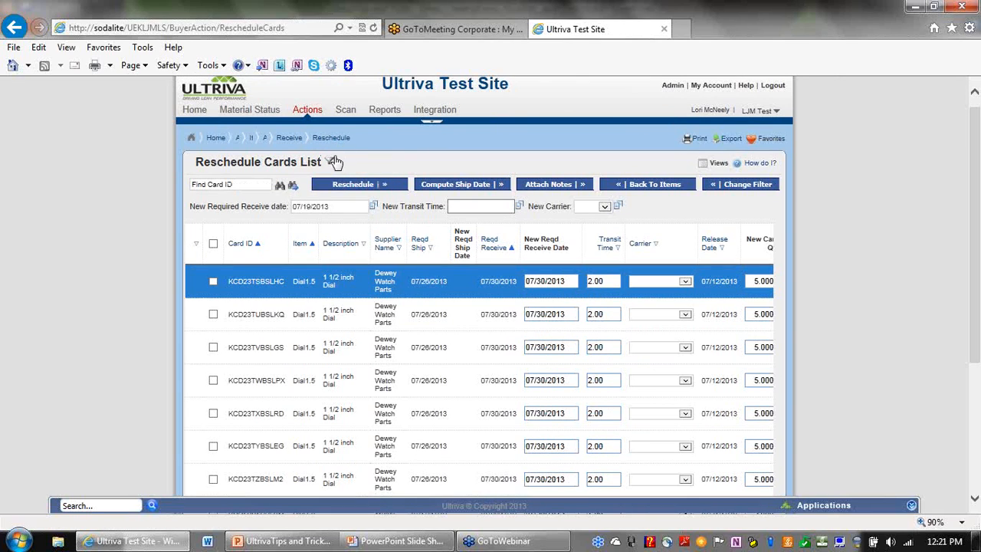
mouse_move(332, 164)
Hide the bottom applications and search bar.
mouse_move(975, 214)
left_mouse_down()
mouse_move(975, 230)
mouse_move(975, 208)
left_mouse_up()
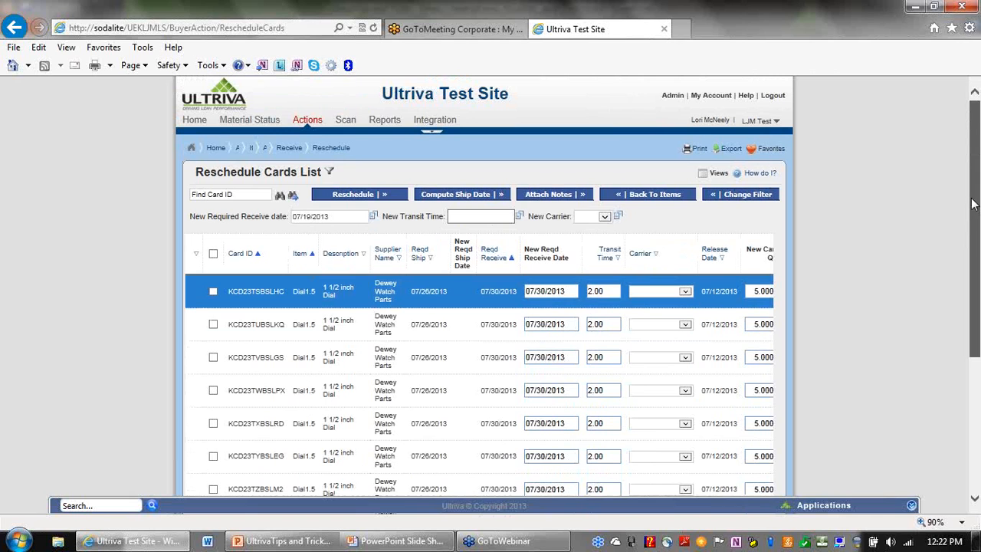
left_click_drag(974, 202, 976, 345)
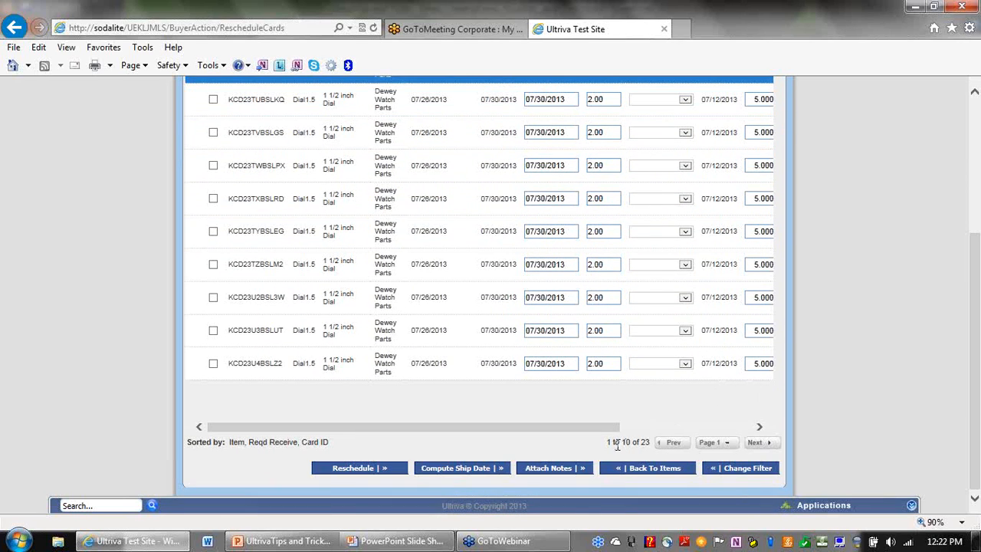
left_click_drag(977, 270, 977, 115)
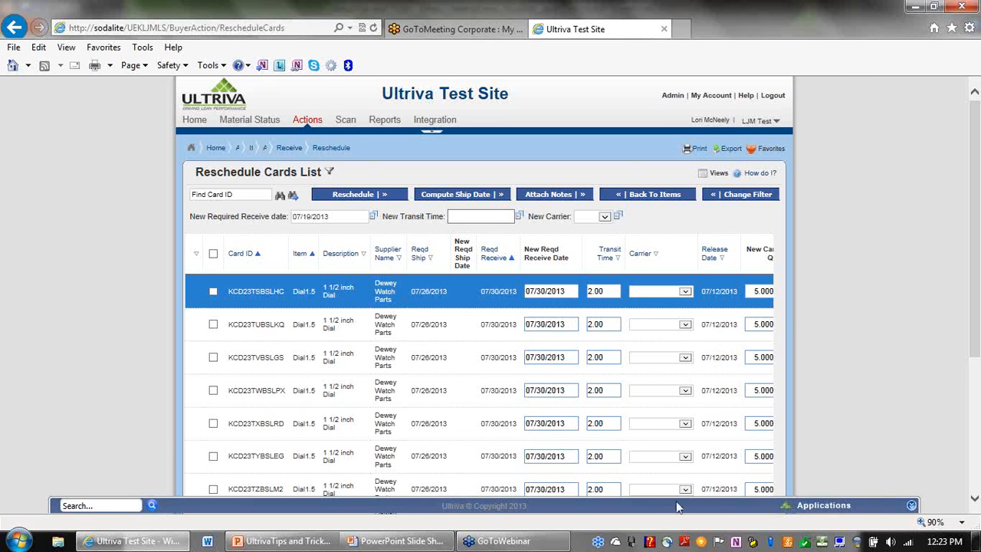
left_click(912, 507)
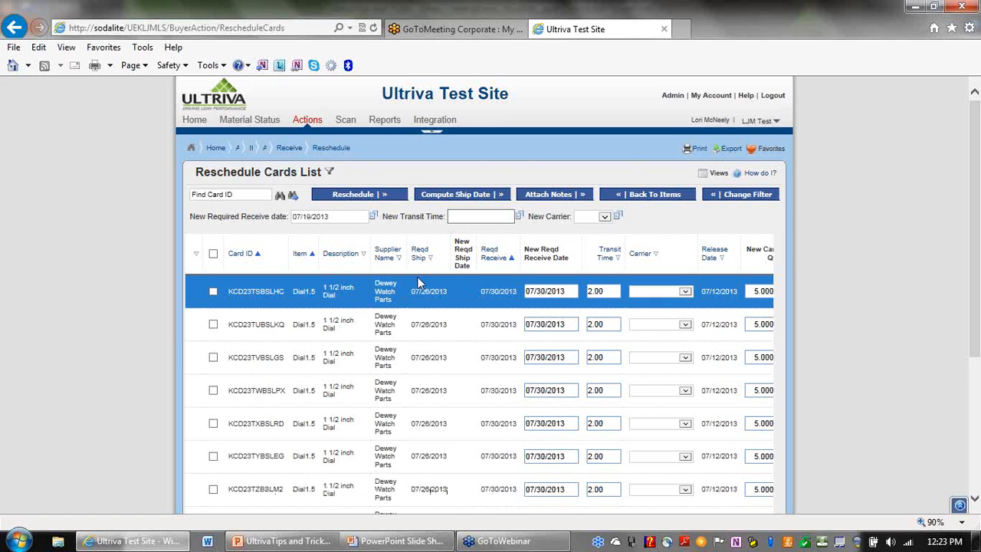
Collapse the page header above the Reschedule Cards List.
left_click_drag(975, 162, 977, 259)
left_click_drag(978, 253, 978, 136)
left_click(435, 132)
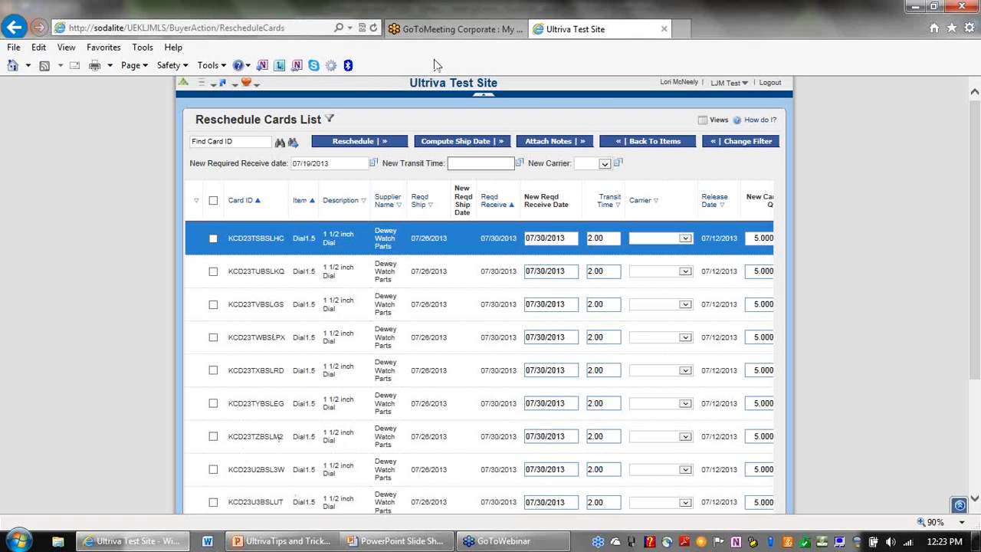
View the Print/Export options in the compact header, then expand the full header again.
left_click(235, 86)
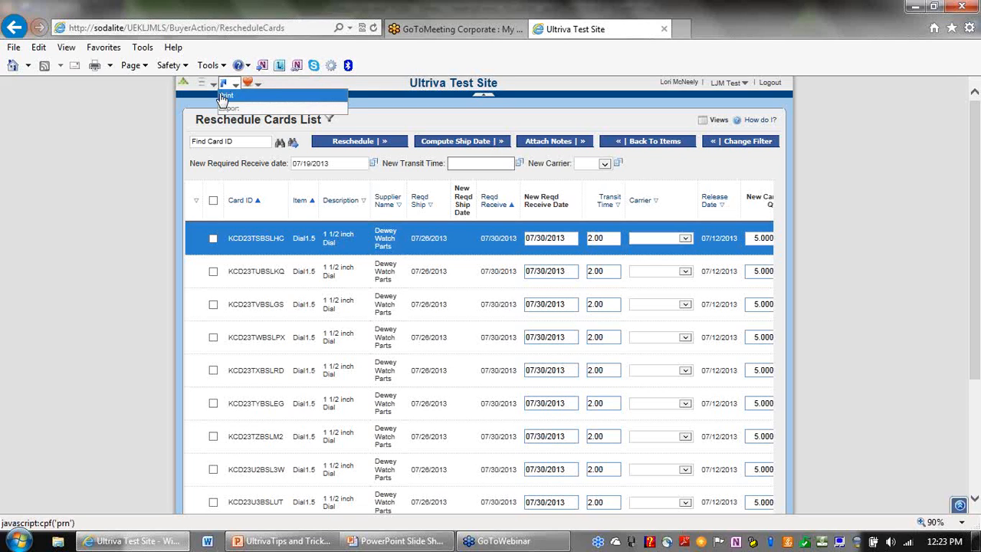
mouse_move(205, 88)
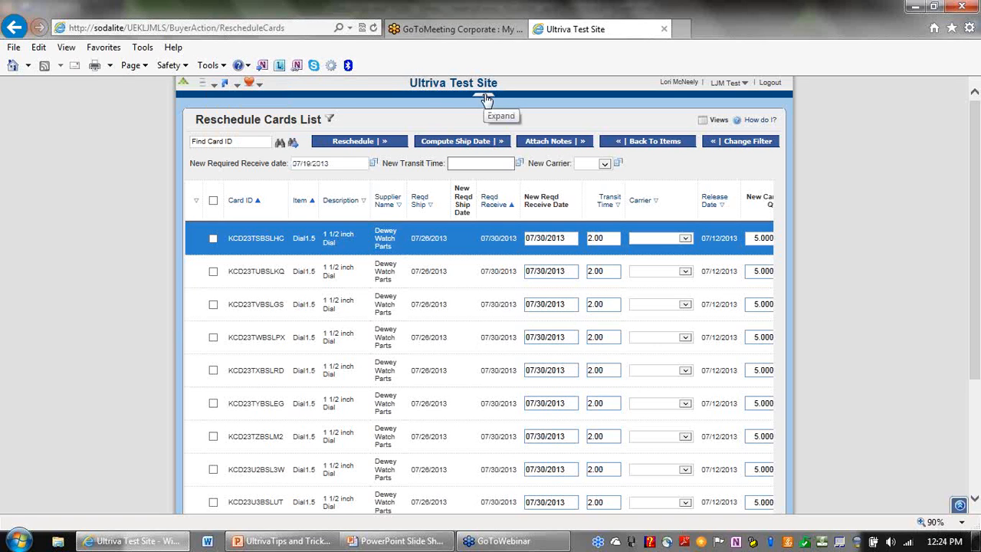
left_click(486, 98)
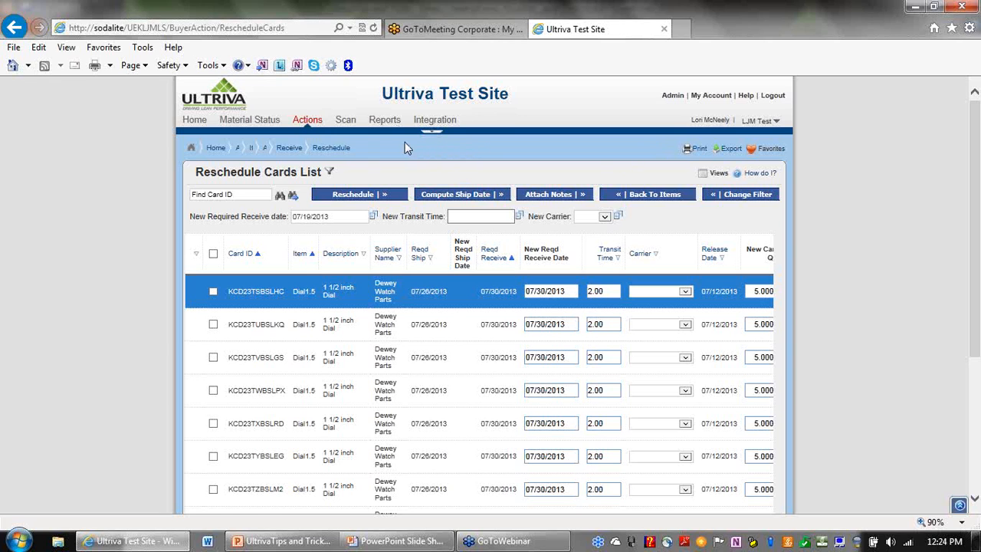
Scroll right to the PO Num, PO Line and New Unit Price columns and highlight '1 to 10 of 23'.
left_click_drag(975, 175, 978, 310)
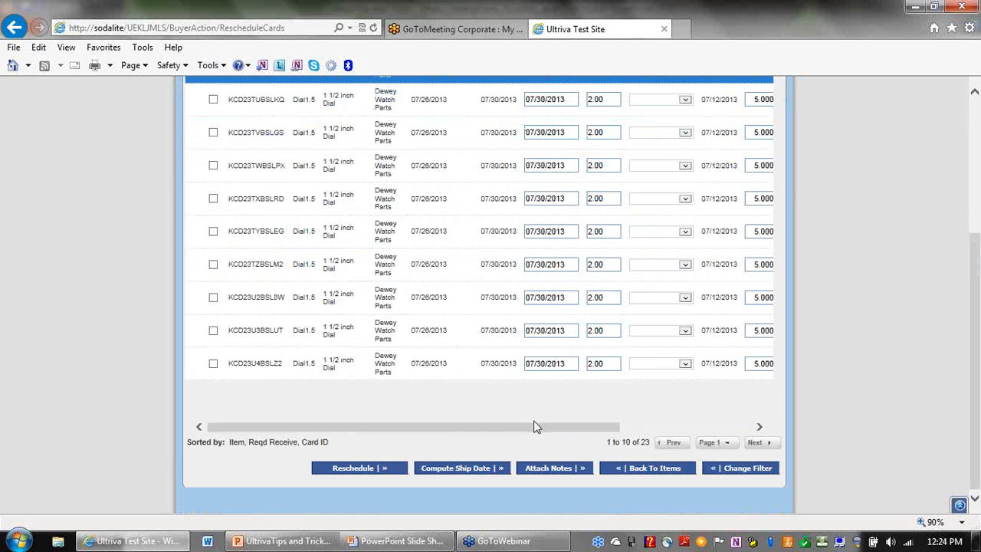
left_click_drag(539, 425, 709, 423)
left_click_drag(975, 346, 974, 222)
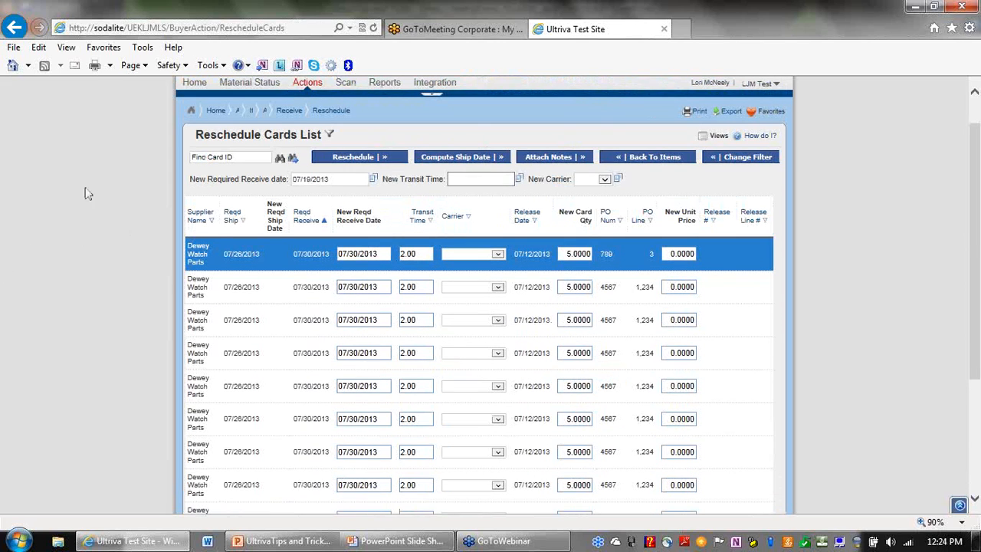
left_click_drag(978, 324, 978, 409)
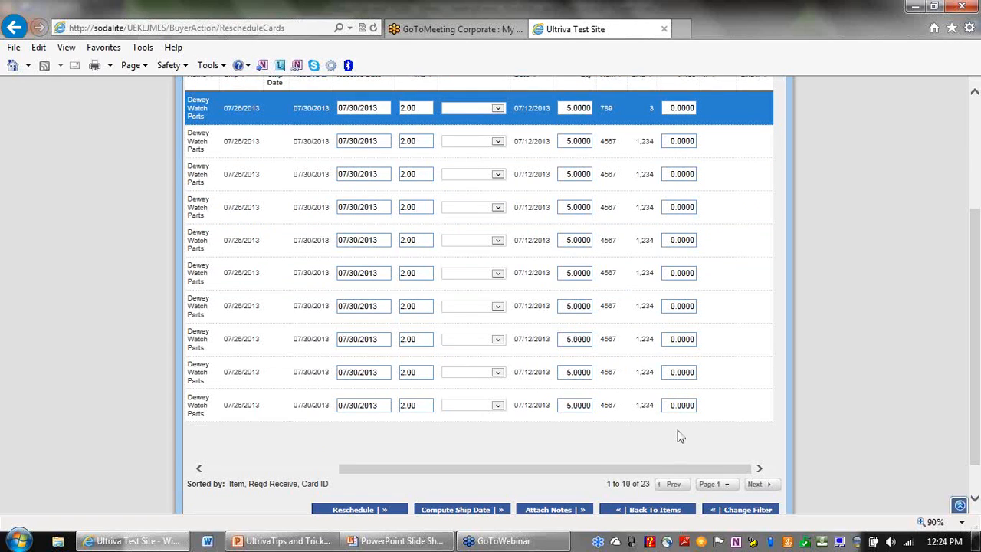
left_click_drag(607, 483, 628, 479)
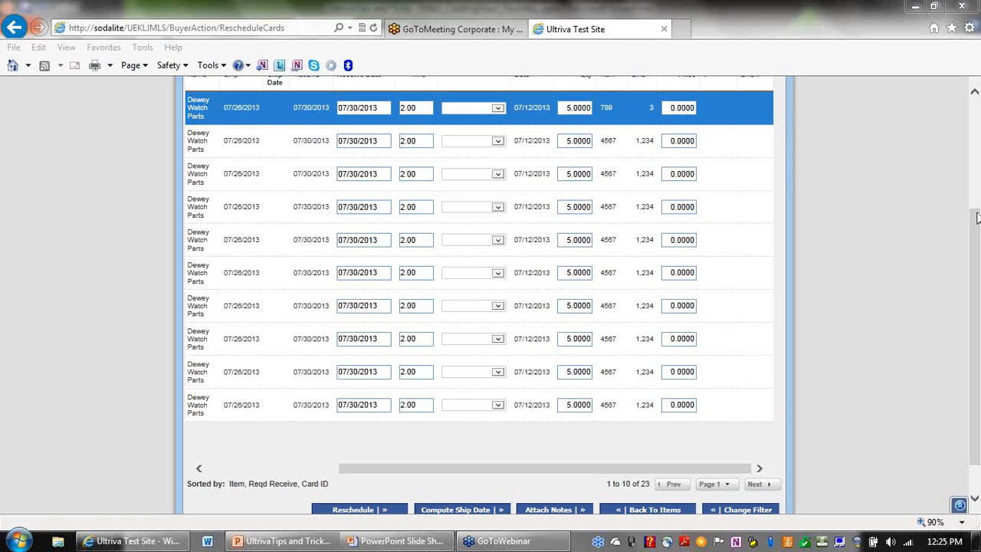
scroll(977, 218, "up", 3)
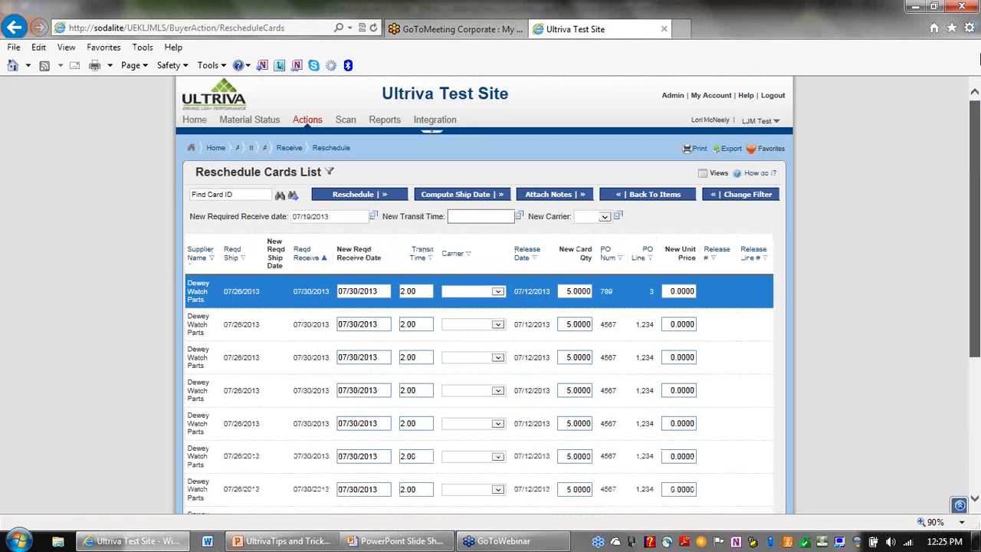
Go to My Account, note the records-per-page description, and open My Preference.
left_click(721, 99)
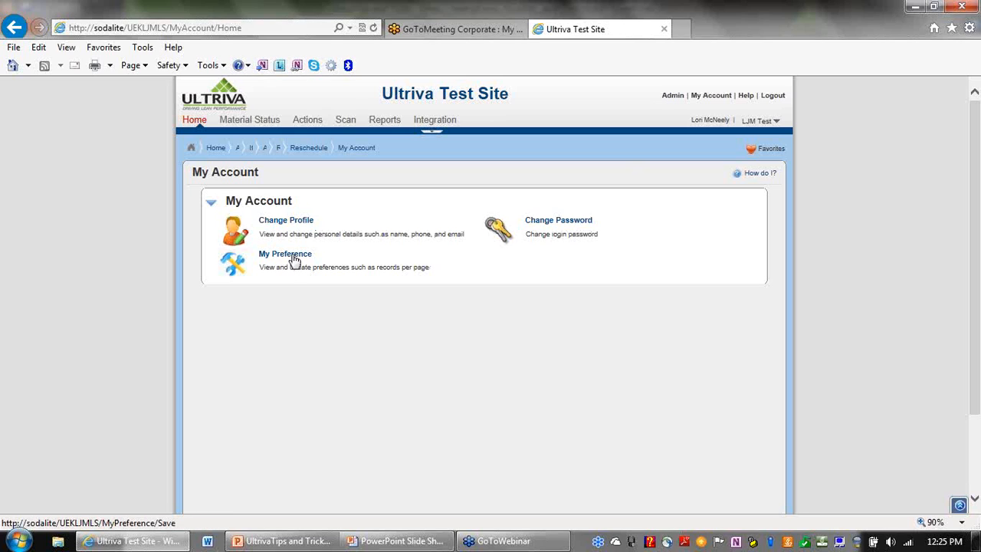
left_click_drag(322, 269, 369, 270)
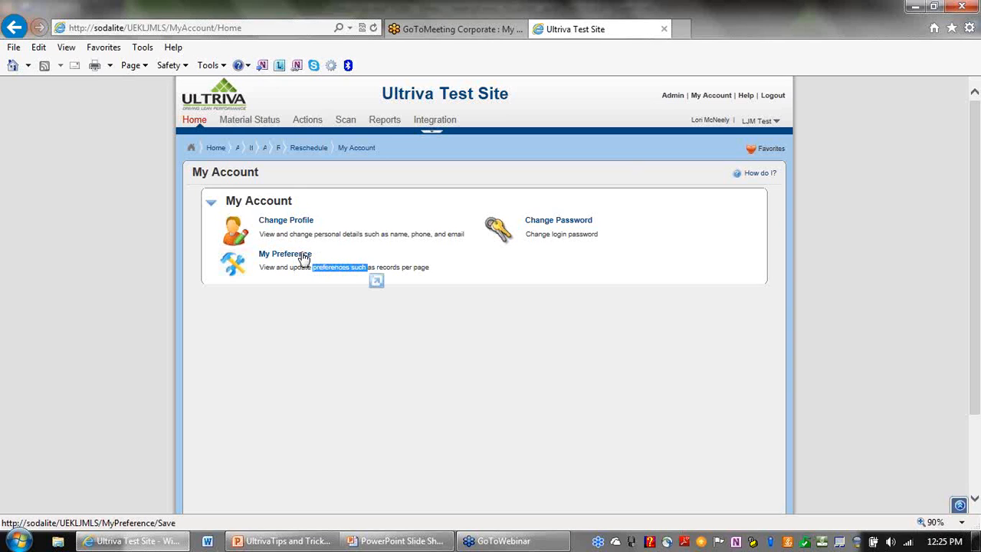
left_click(304, 259)
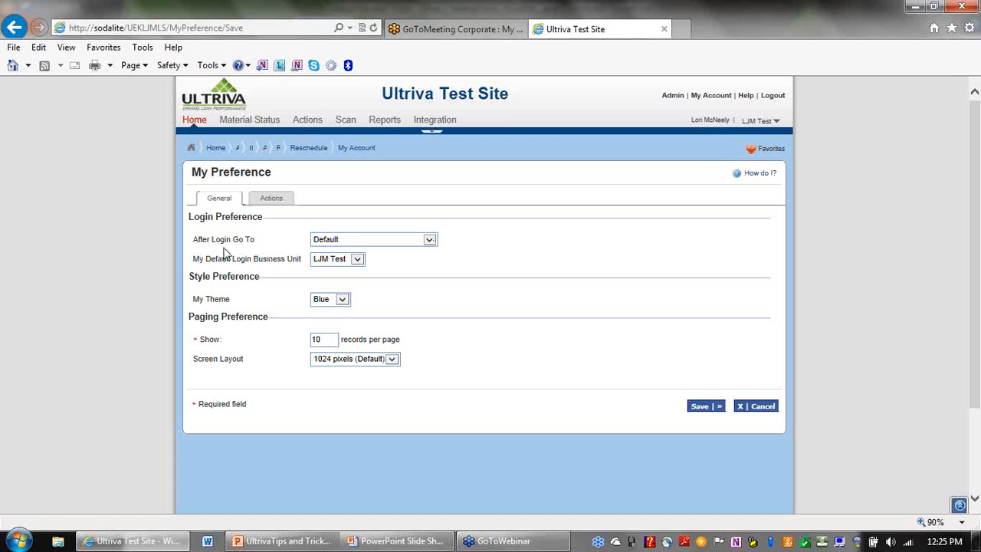
Set After Login Go To to Receive Cards, then list the Business Unit choices.
left_click_drag(193, 239, 250, 238)
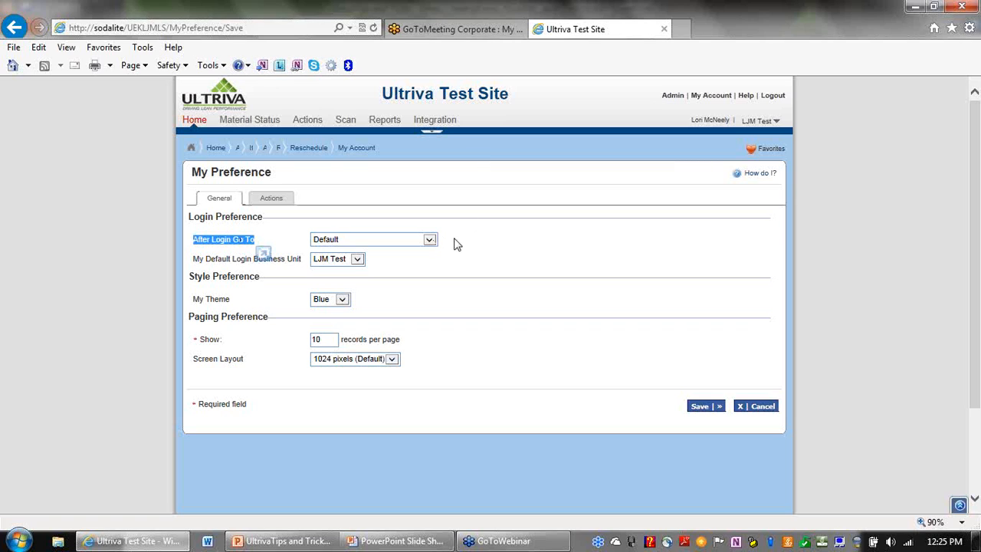
left_click(430, 240)
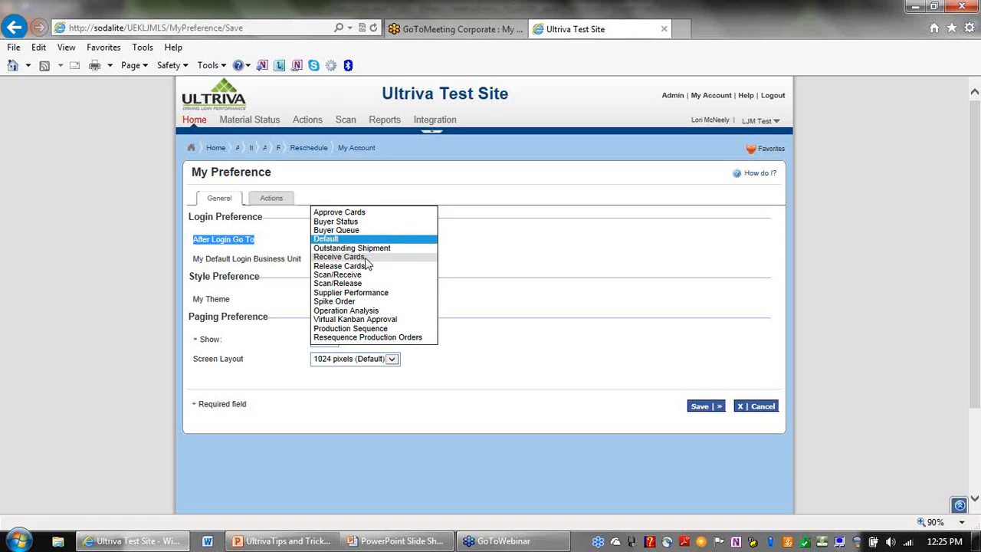
left_click(338, 256)
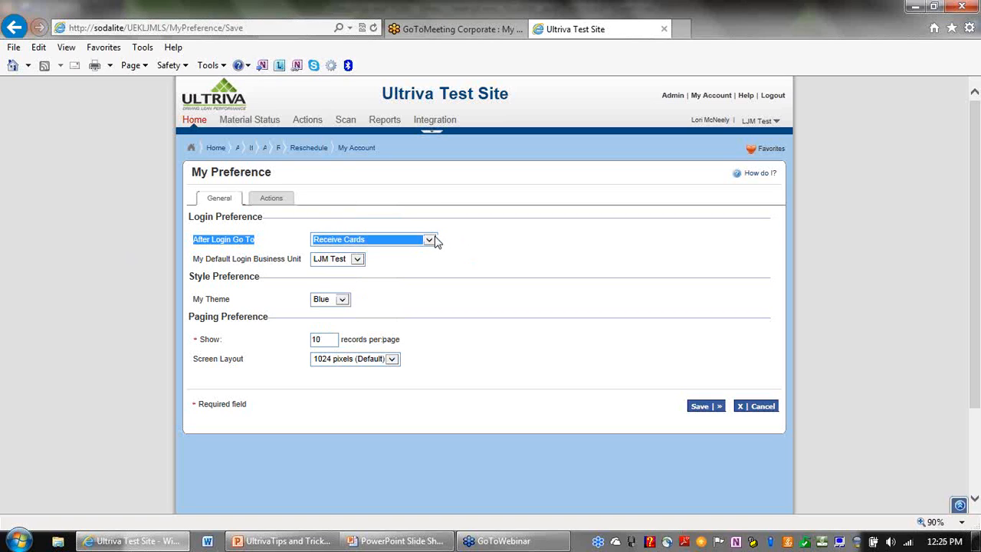
left_click(357, 260)
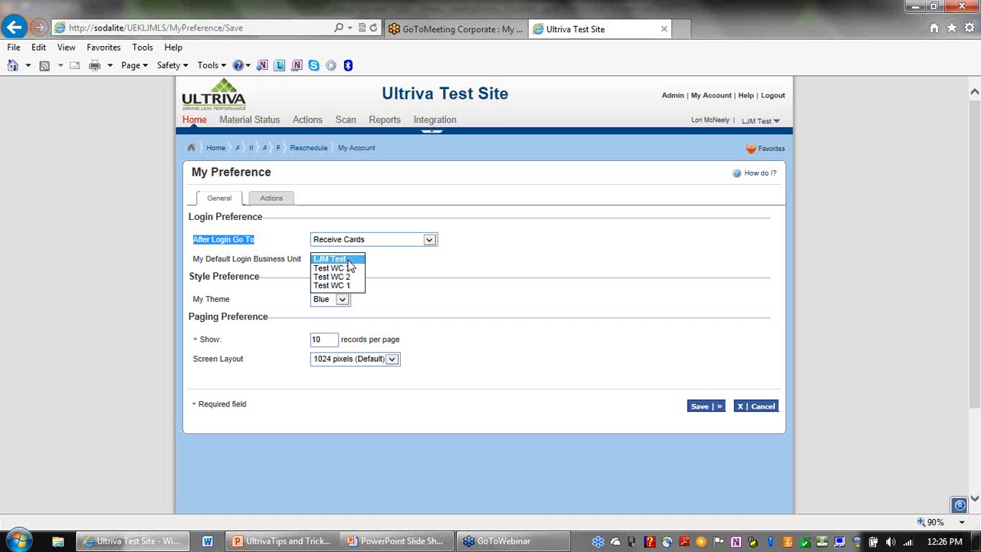
Keep LJM Test and the Blue theme, set 50 records per page and Use maximum width, and save.
left_click(349, 260)
left_click(445, 266)
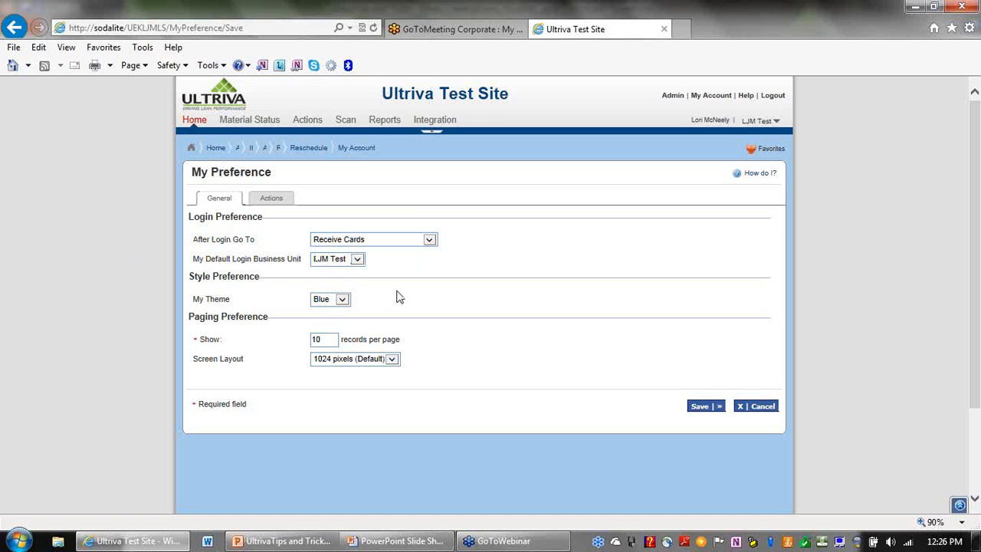
left_click(342, 300)
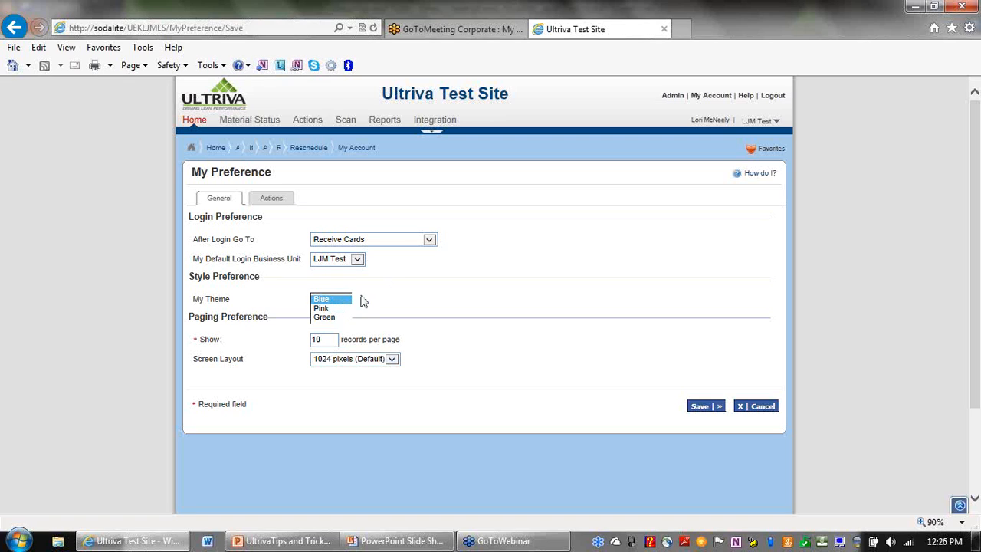
left_click(480, 299)
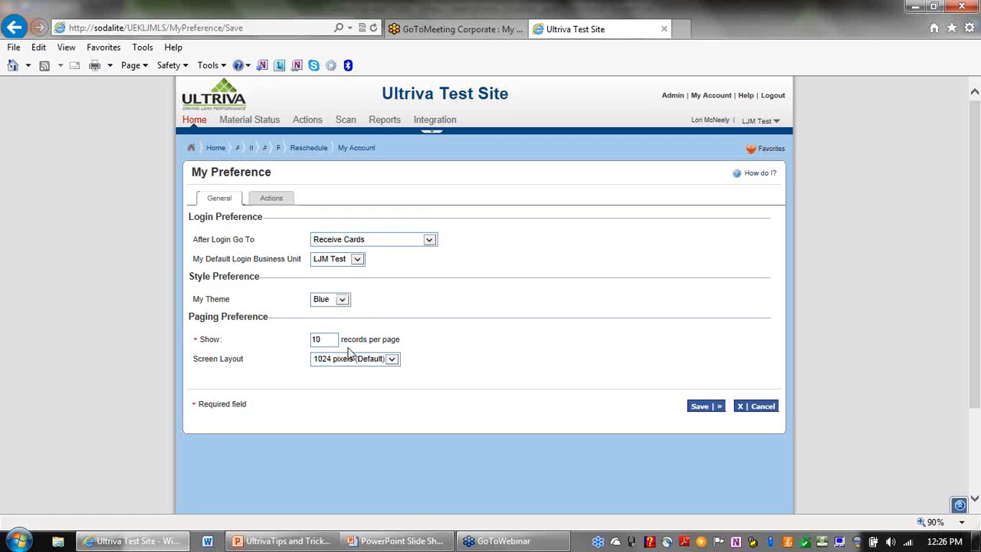
left_click_drag(322, 340, 302, 339)
left_click(392, 361)
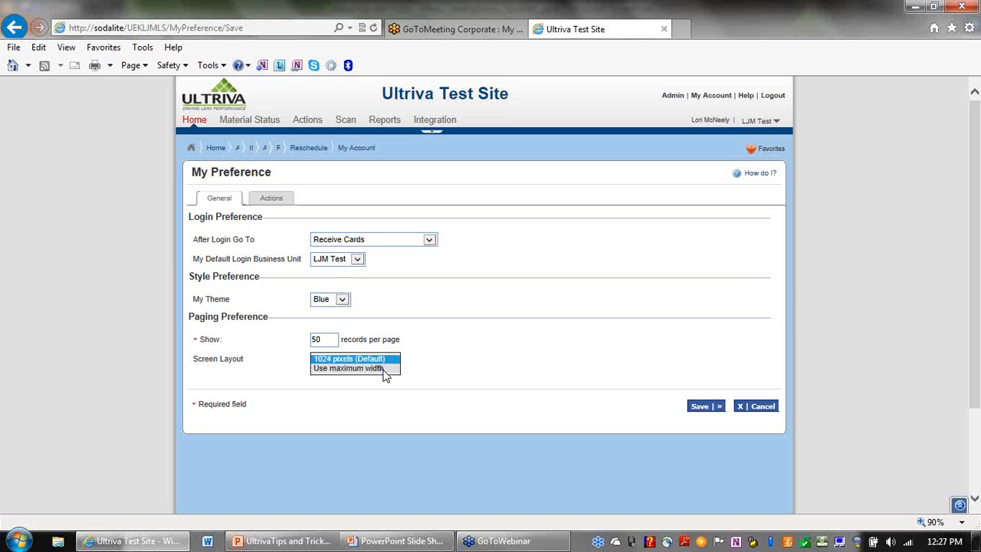
left_click(383, 368)
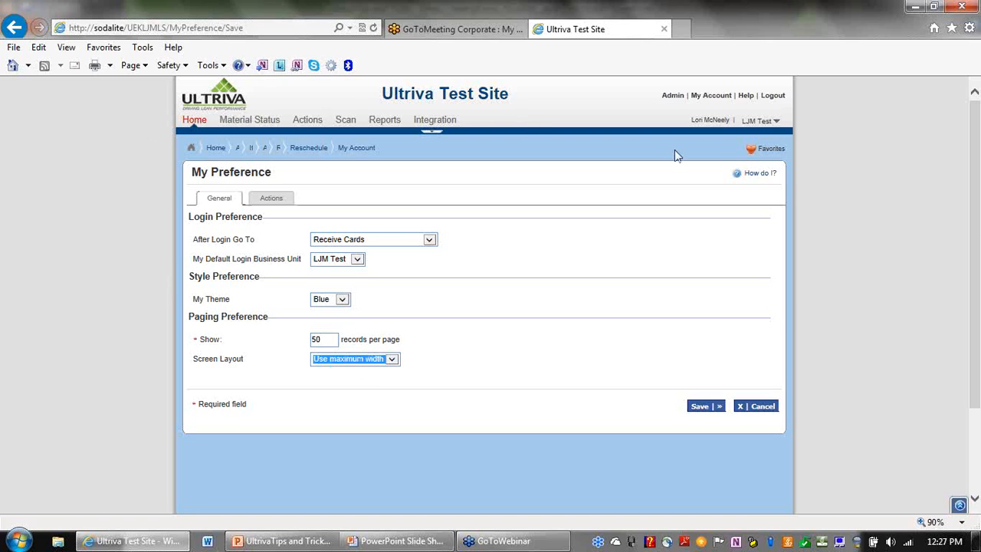
left_click(703, 412)
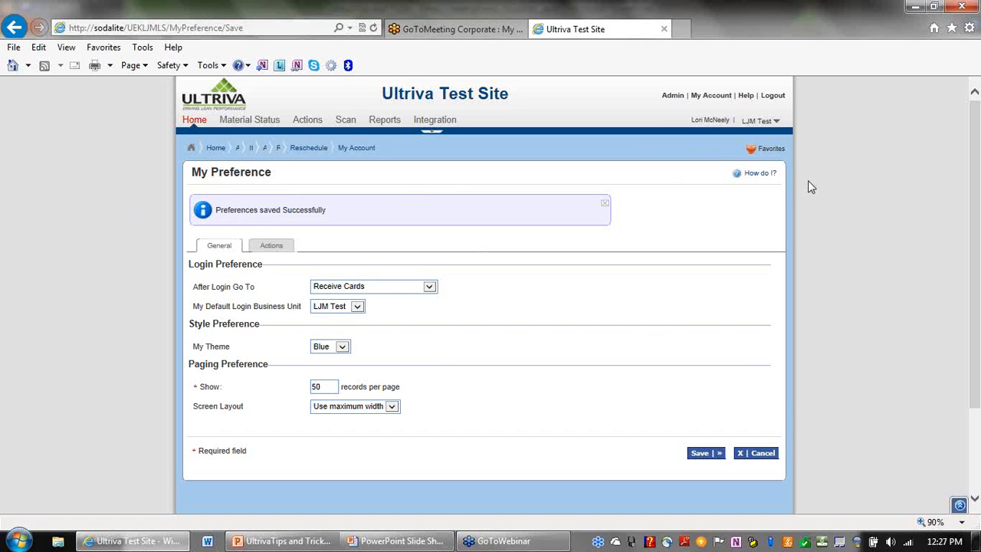
Log out and log back in with the suggested user name and the account password.
left_click(773, 98)
type("l")
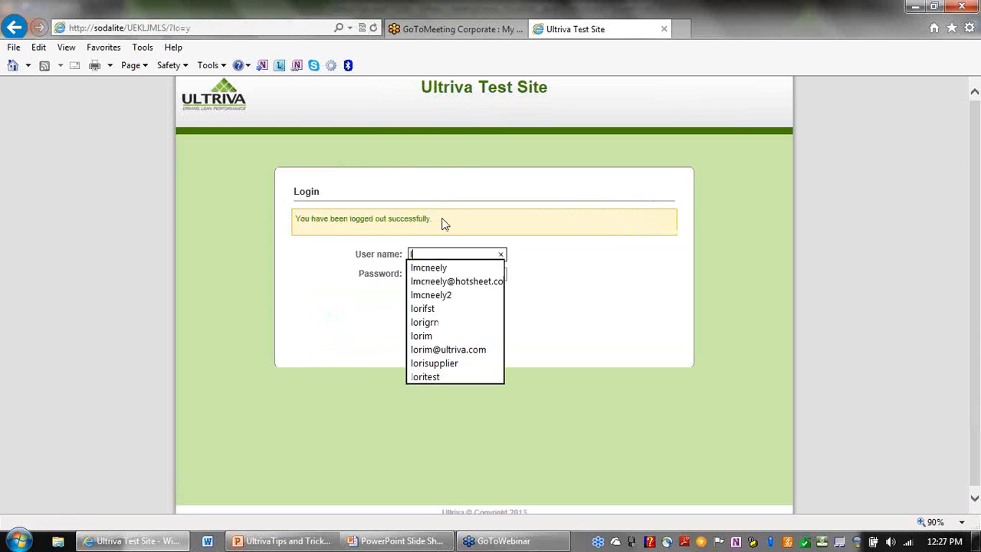
type("m")
key("Down")
key("Tab")
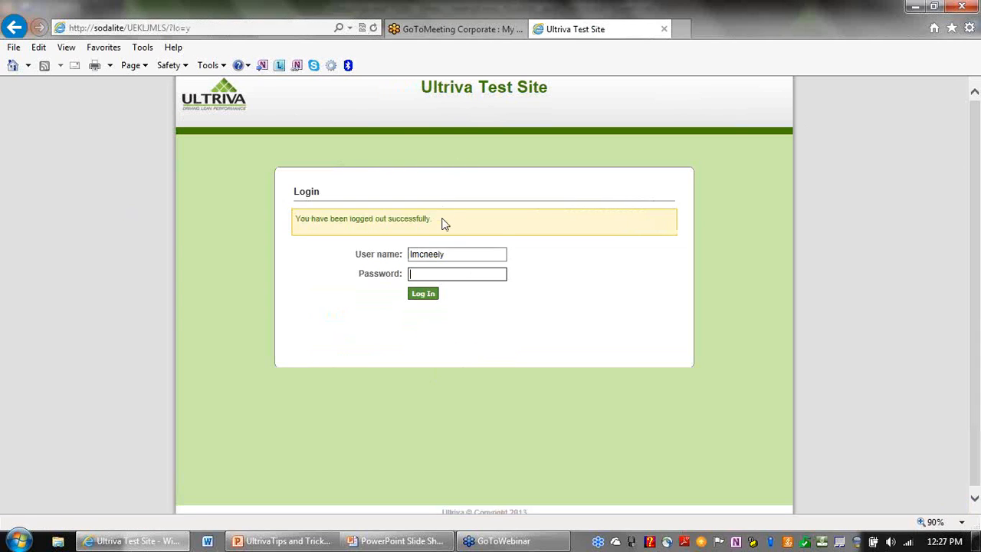
type("••••••••••")
key("Return")
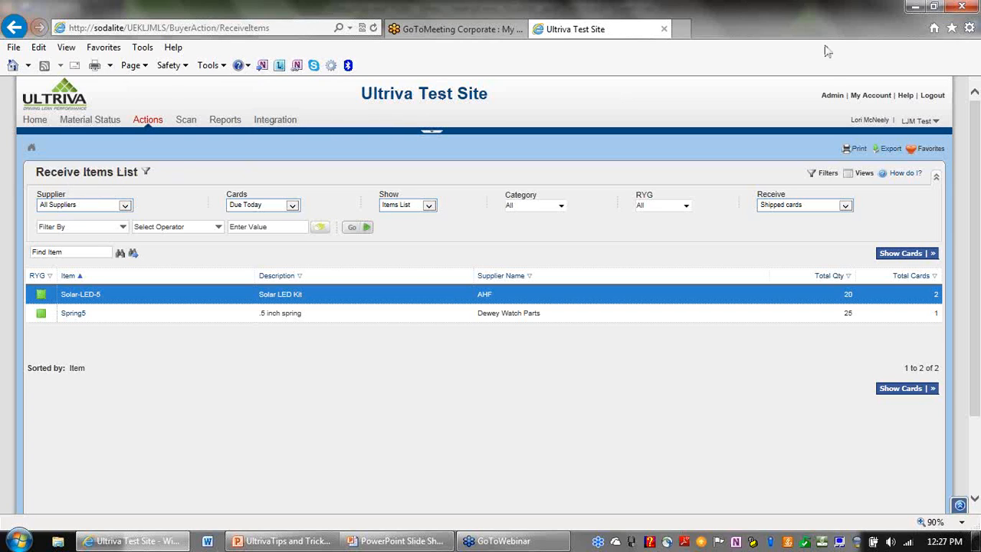
Open the Buyer/Reschedule favourite and select the Dial1.5 item.
left_click(915, 152)
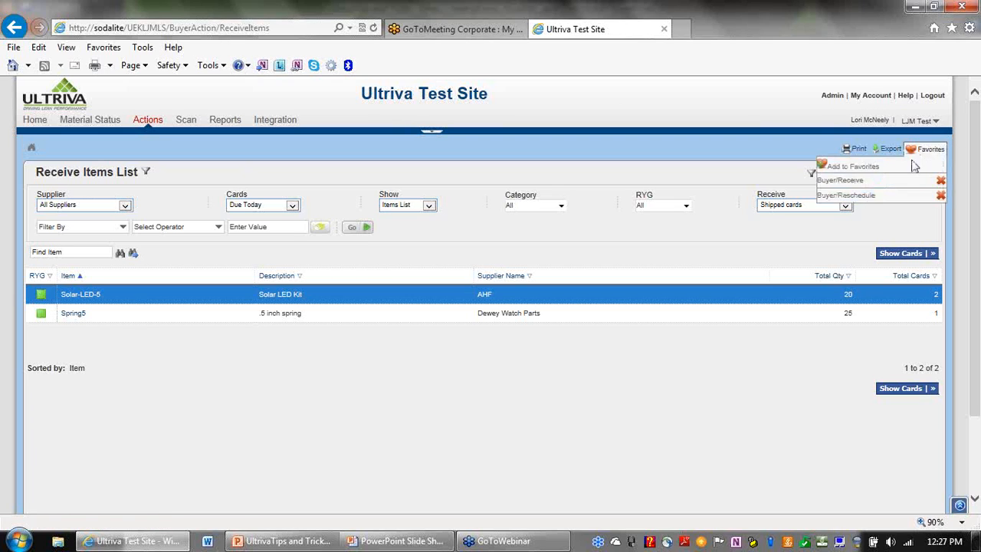
left_click(829, 196)
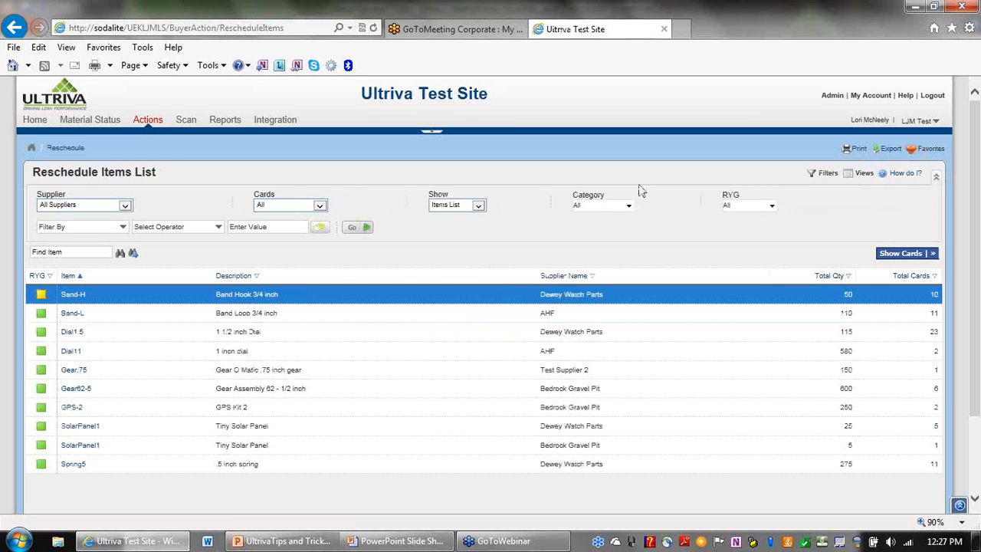
left_click(453, 336)
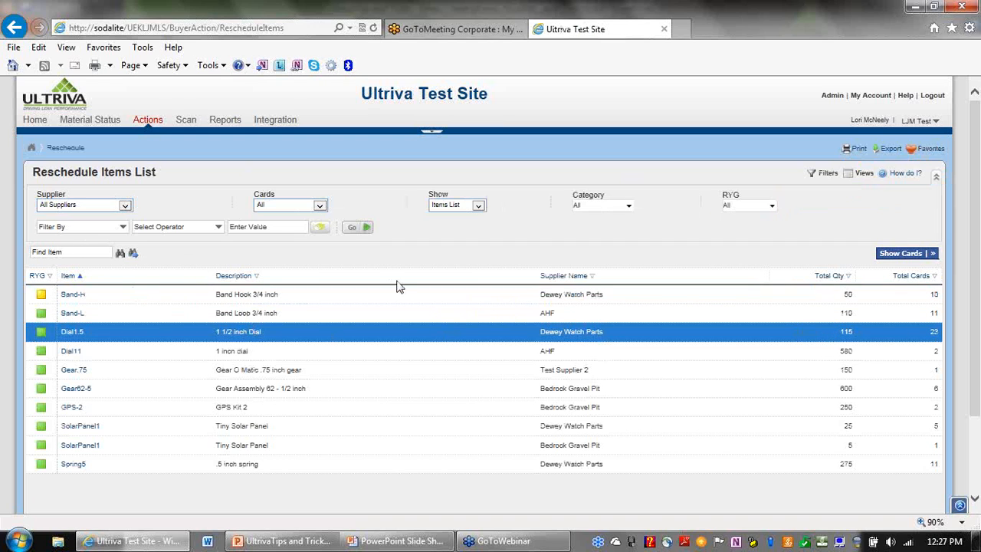
Show the Dial1.5 reschedule cards and tick every card with the select-all checkbox.
left_click(923, 259)
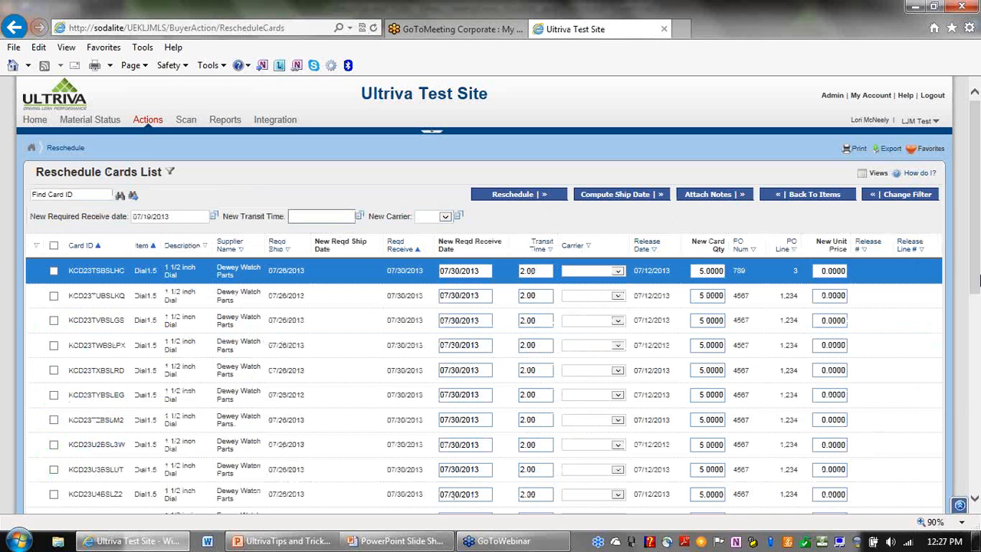
mouse_move(978, 250)
left_mouse_down()
mouse_move(979, 273)
mouse_move(977, 251)
left_mouse_up()
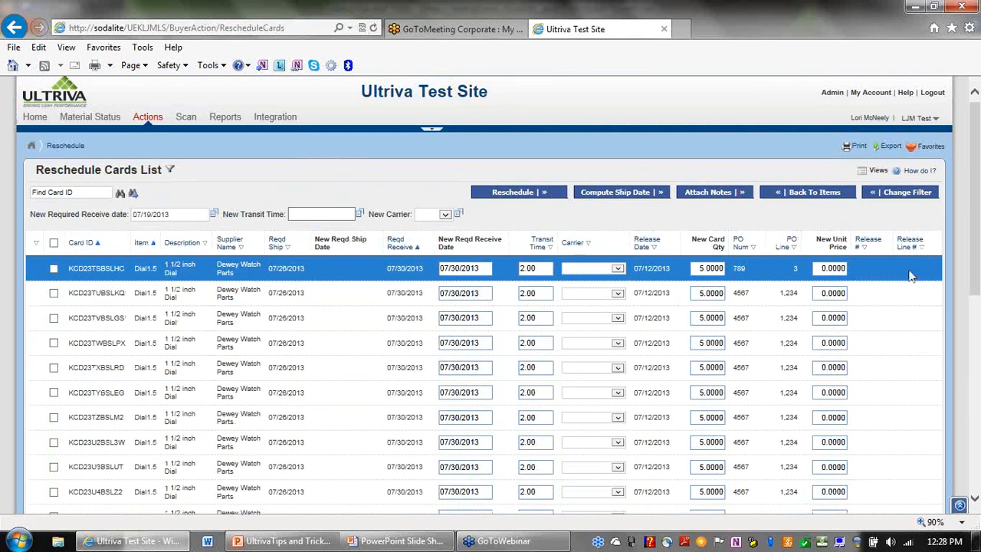
left_click_drag(980, 219, 976, 94)
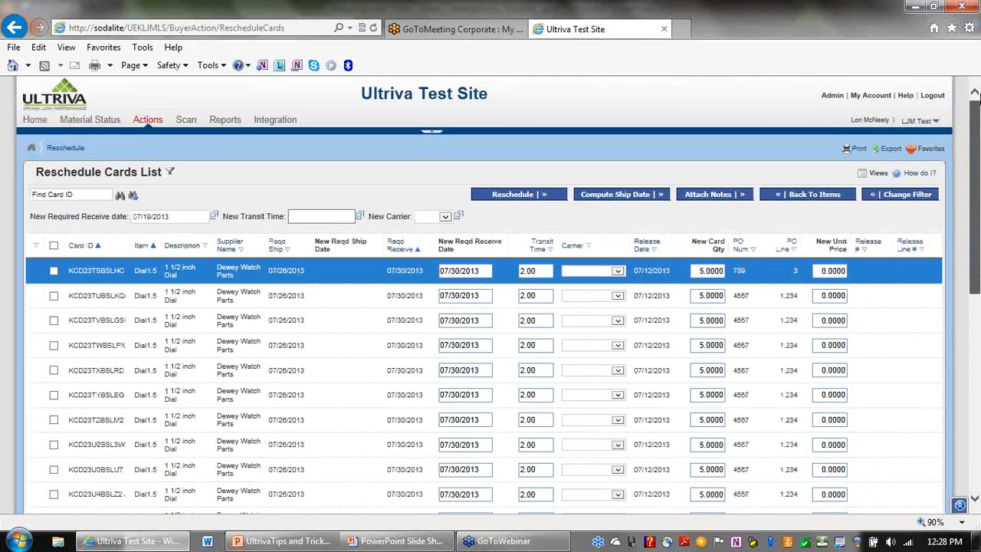
left_click_drag(979, 190, 949, 231)
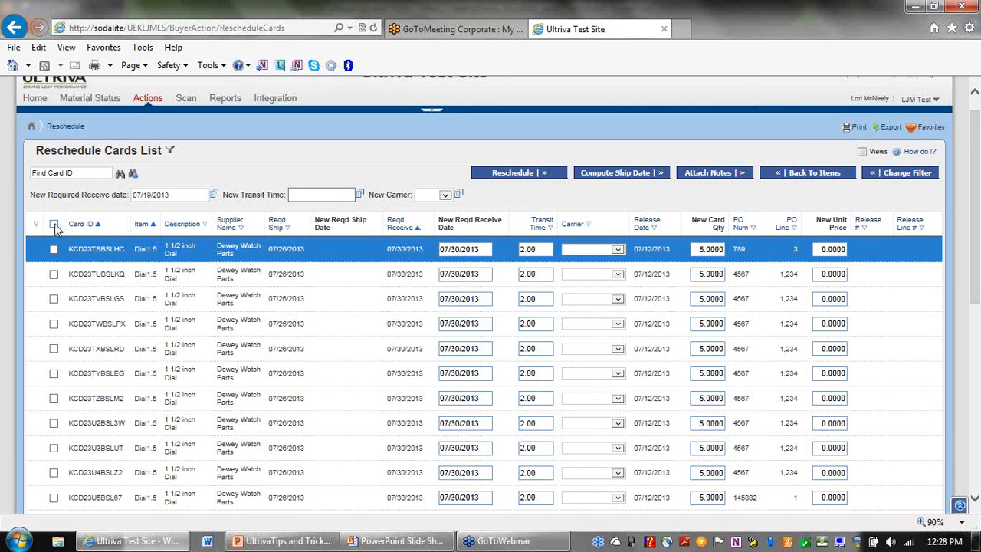
left_click(55, 299)
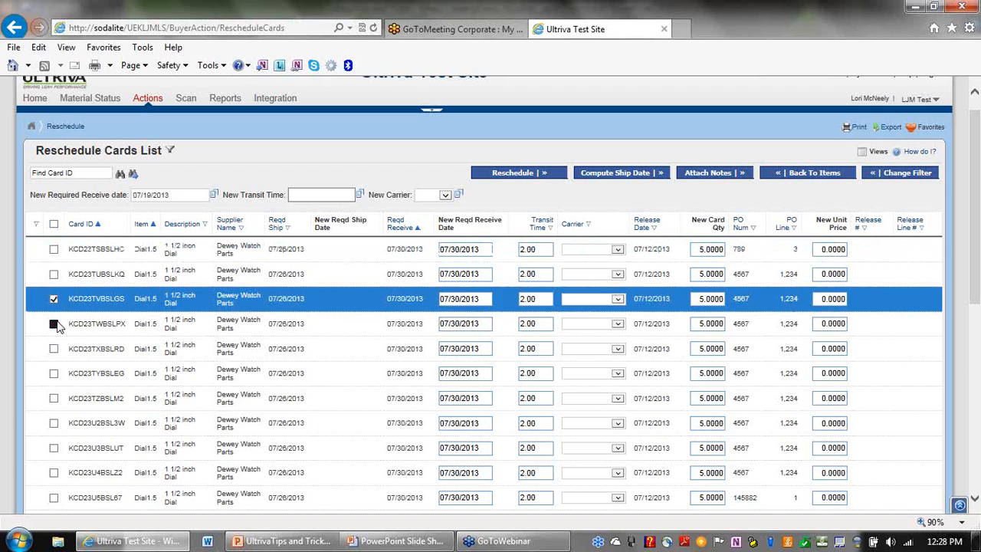
left_click(54, 324)
left_click(55, 349)
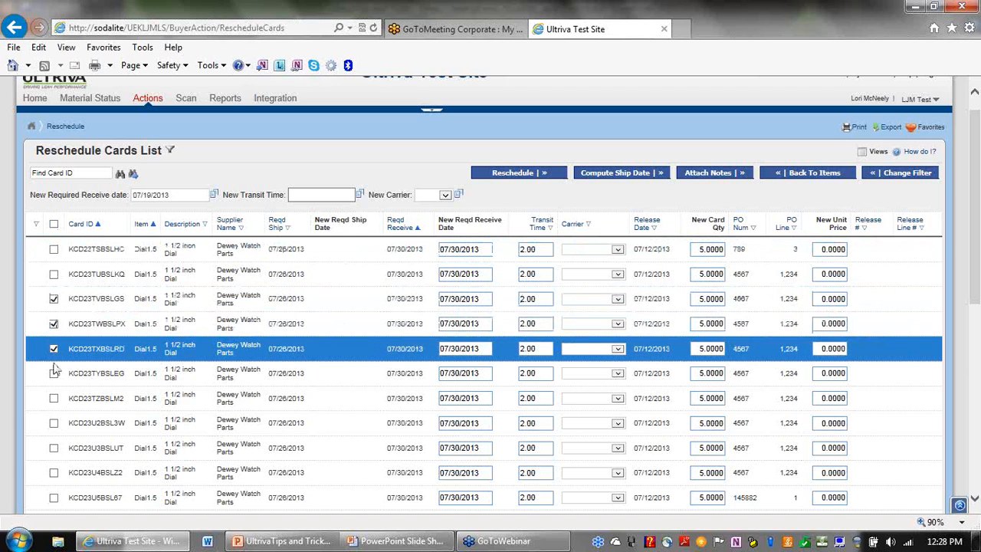
left_click(54, 373)
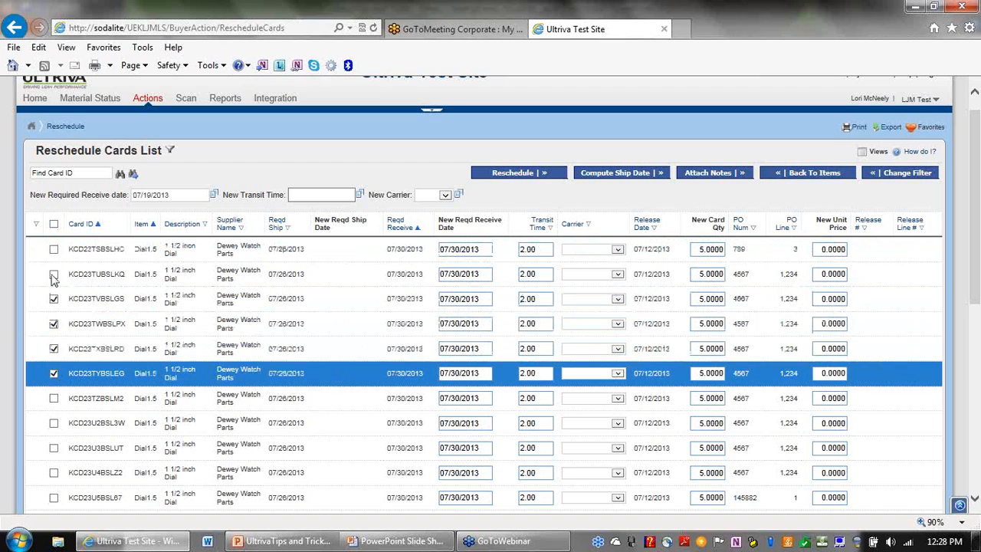
left_click(53, 223)
Set the new required receive date to 07/24/2013 and apply it to all cards.
left_click(203, 197)
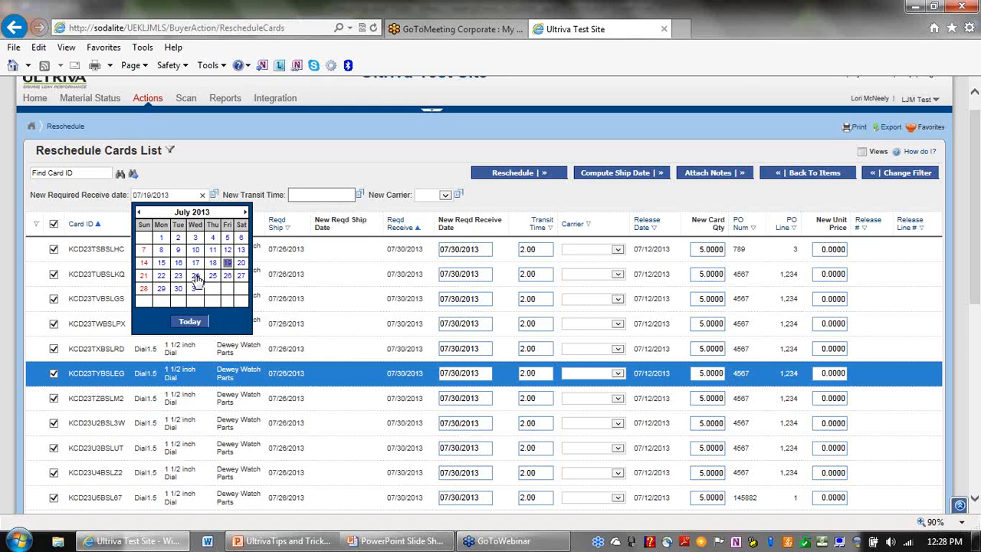
left_click(196, 277)
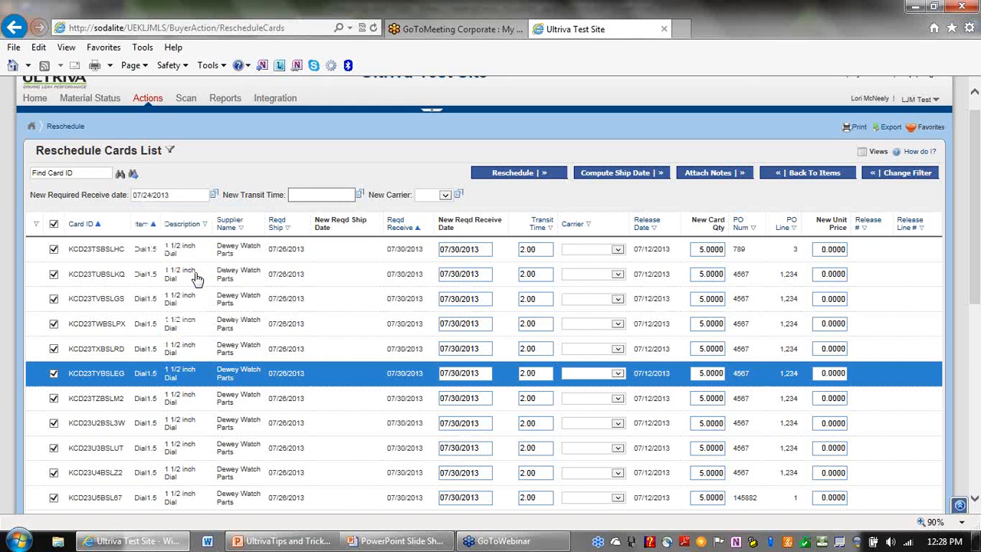
left_click(214, 197)
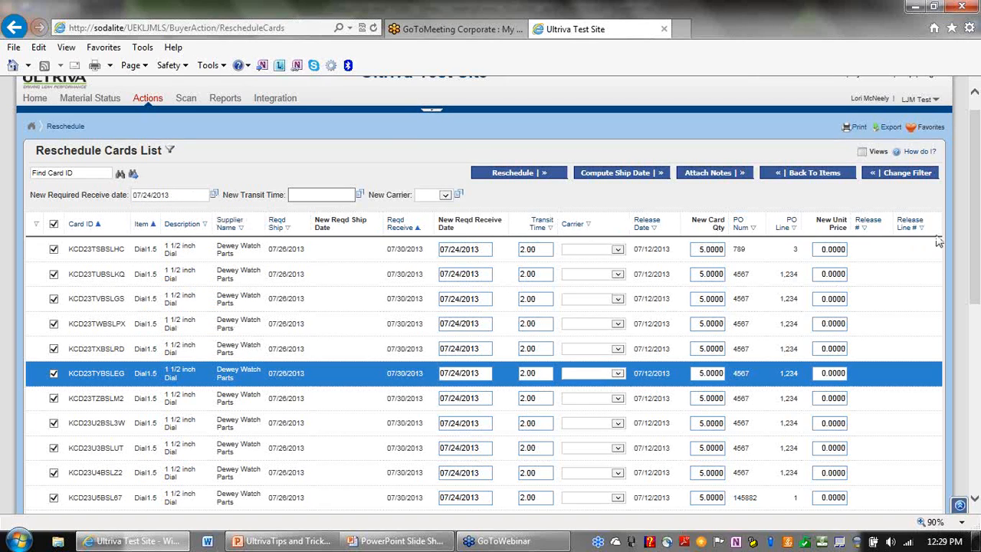
scroll(971, 203, "down", 5)
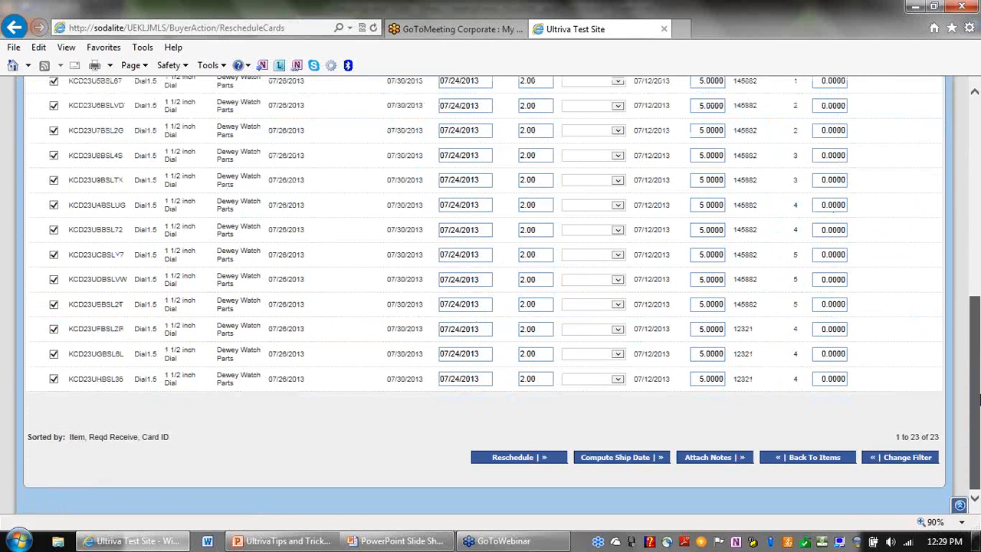
left_click_drag(979, 259, 968, 151)
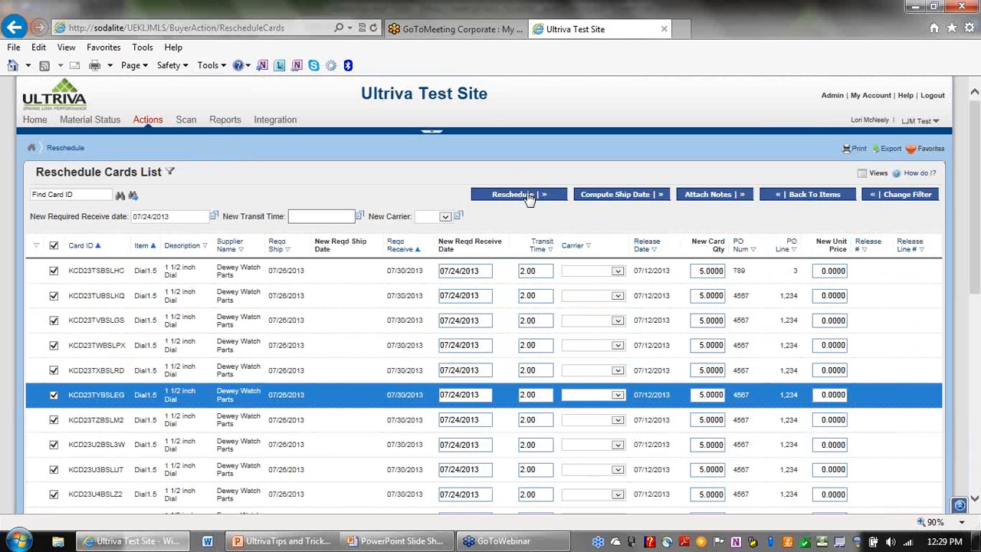
Reschedule all ticked Dial1.5 cards and highlight the three needing supplier acceptance.
left_click(528, 197)
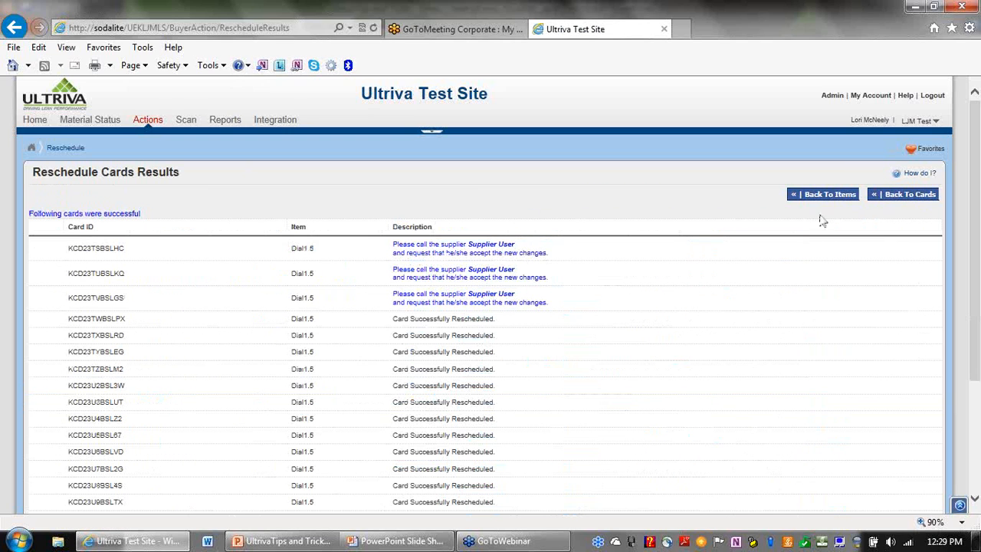
left_click_drag(977, 180, 979, 276)
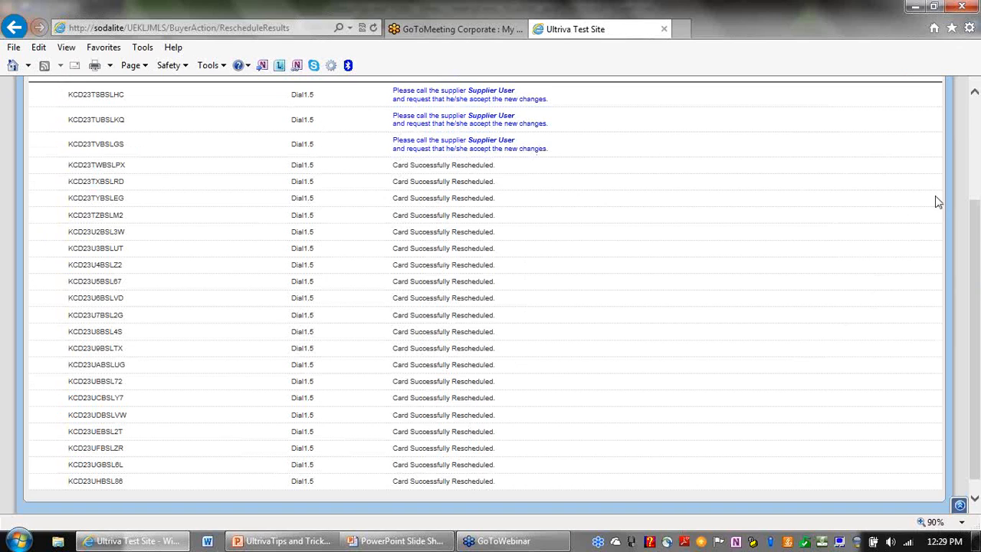
scroll(974, 224, "up", 2)
left_click_drag(570, 250, 391, 181)
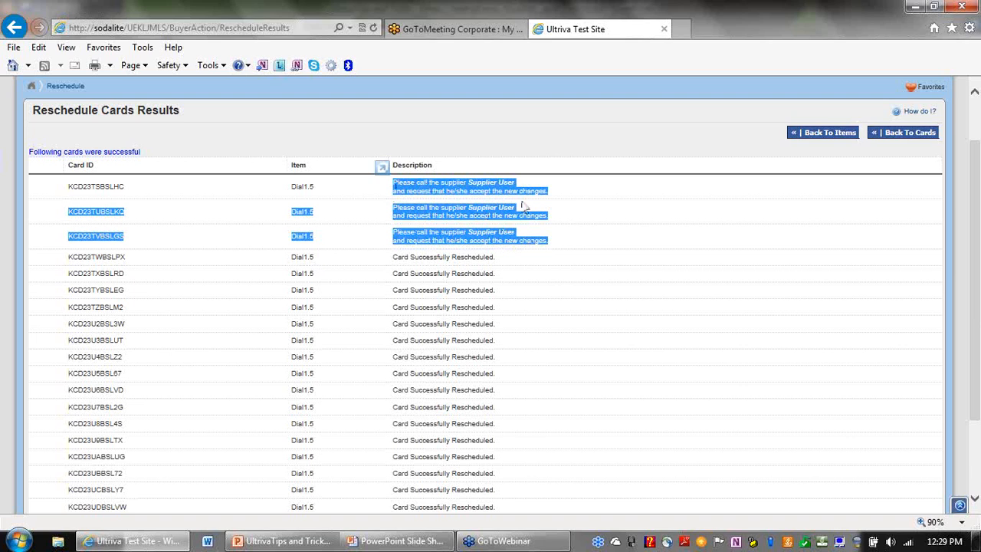
left_click(594, 226)
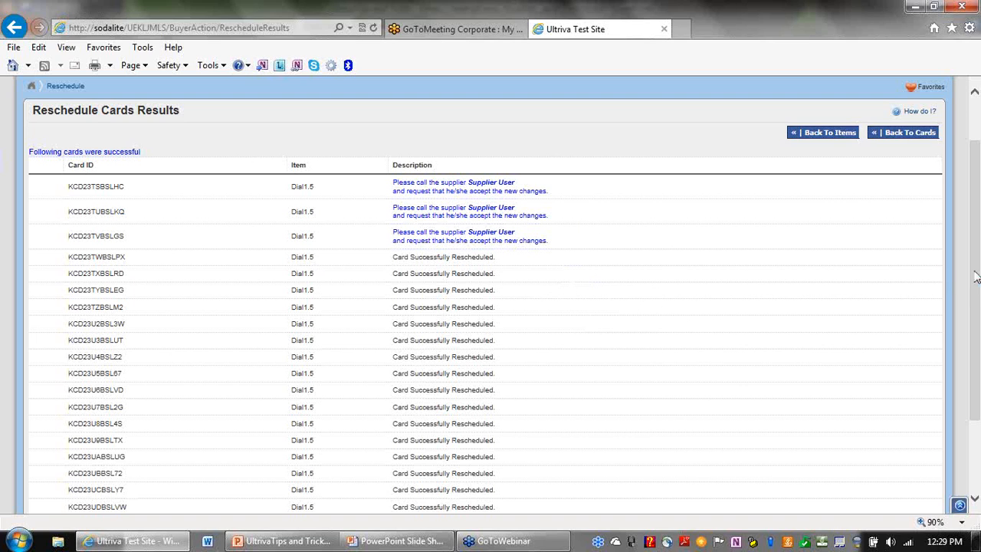
Review the Reschedule Cards Results, then return to the Reschedule Cards List.
left_click_drag(977, 264, 978, 322)
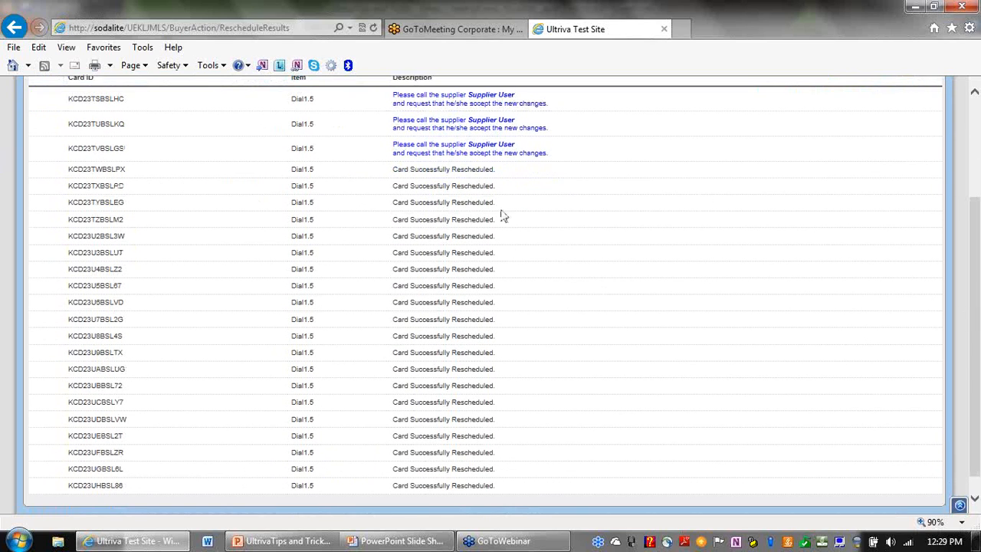
left_click_drag(515, 178, 539, 483)
left_click_drag(979, 292, 979, 102)
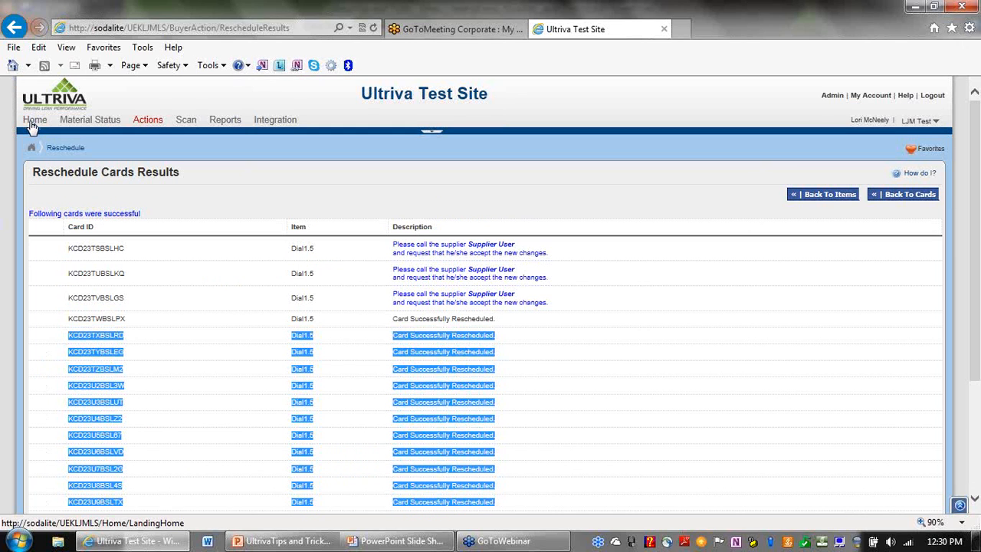
left_click_drag(977, 154, 980, 340)
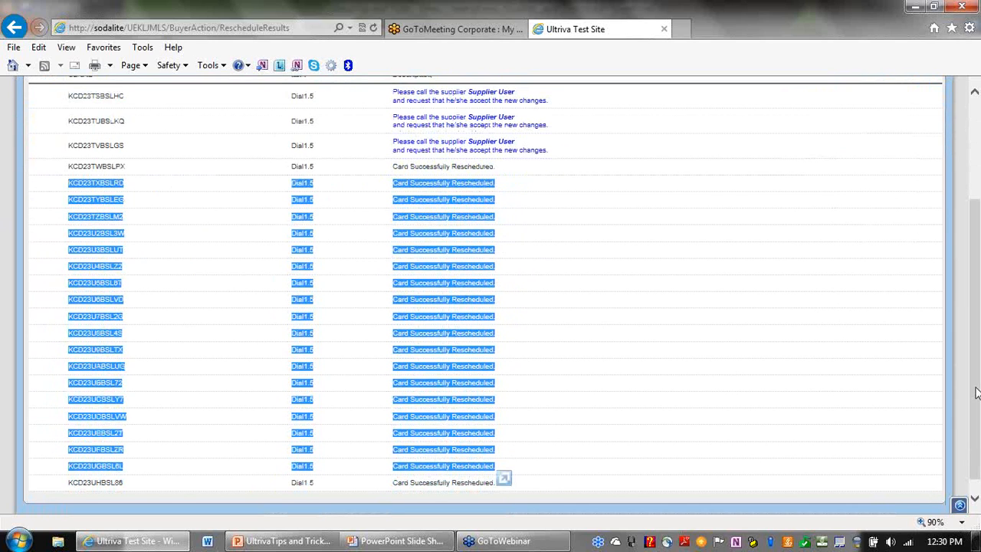
left_click(639, 361)
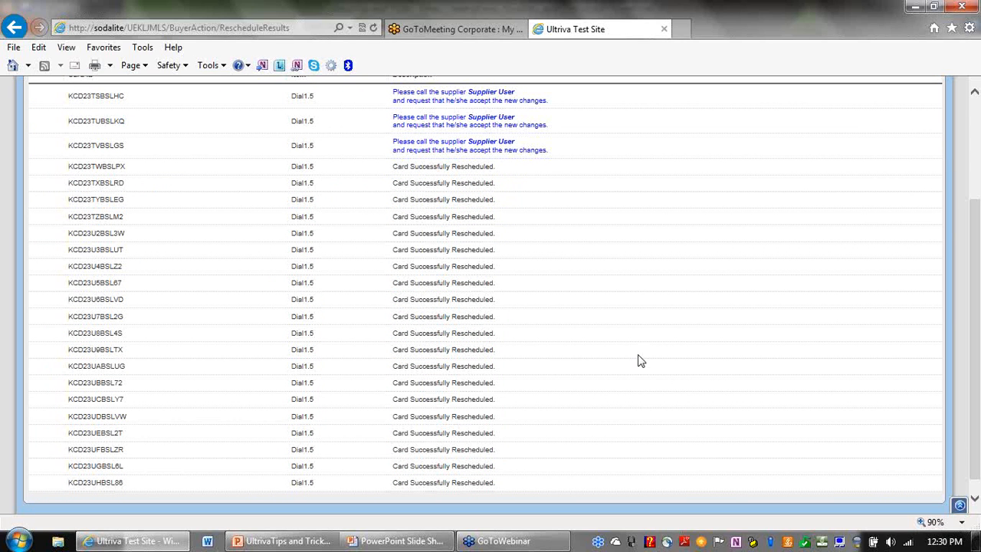
left_click_drag(979, 270, 977, 167)
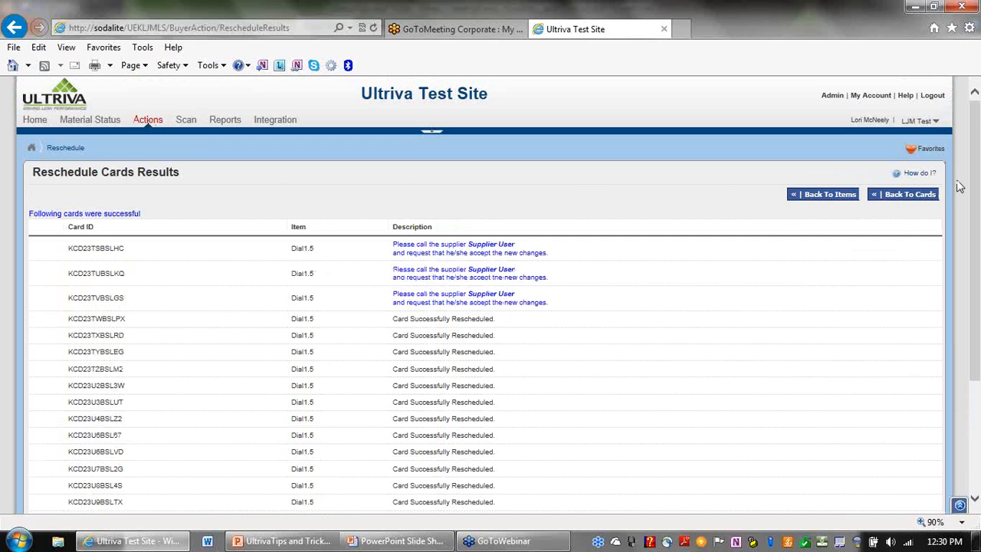
left_click(924, 197)
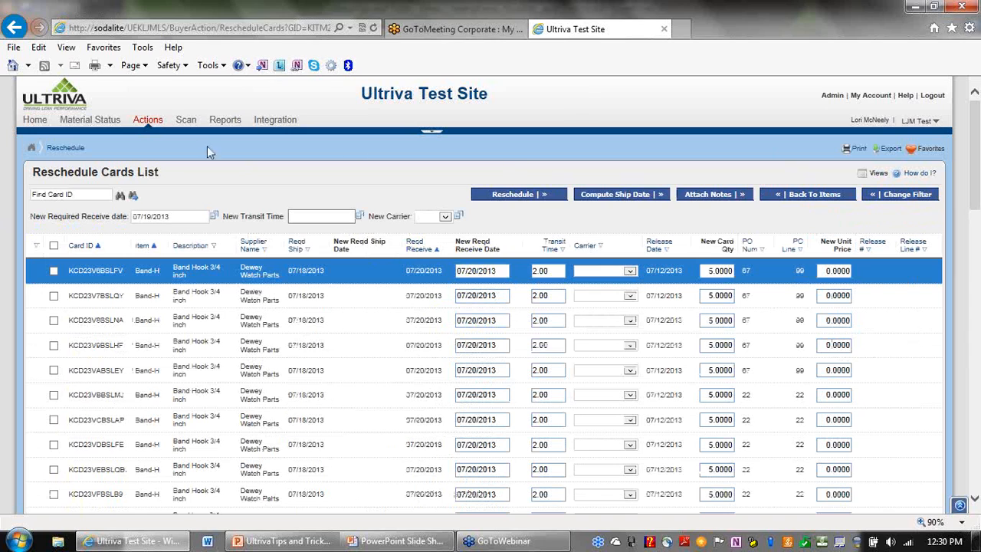
Go to Actions > Release and open the Release Cards filter settings.
left_click(148, 120)
left_click(124, 223)
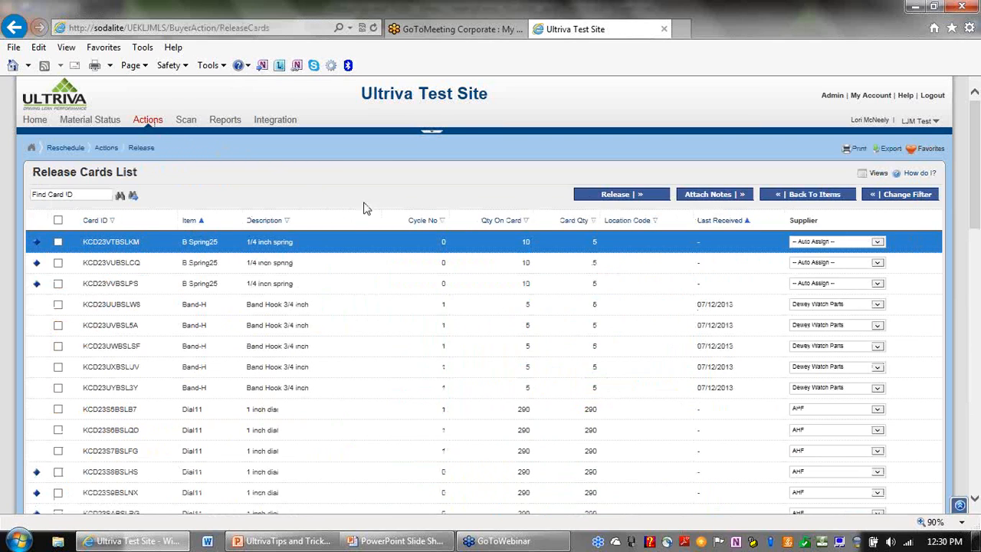
left_click(928, 196)
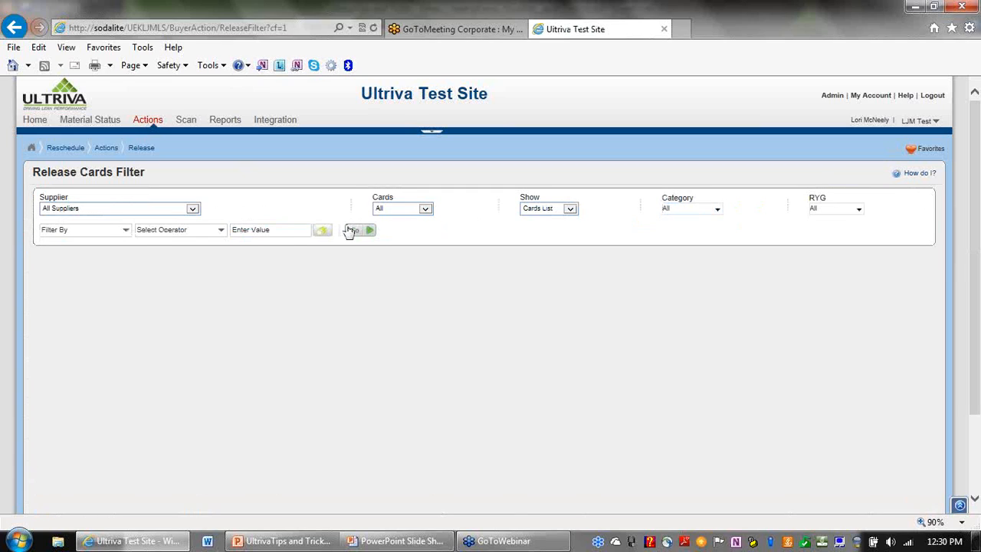
Switch Show to Items List, load the Release Items List, and inspect the Filters and Views options.
left_click(572, 210)
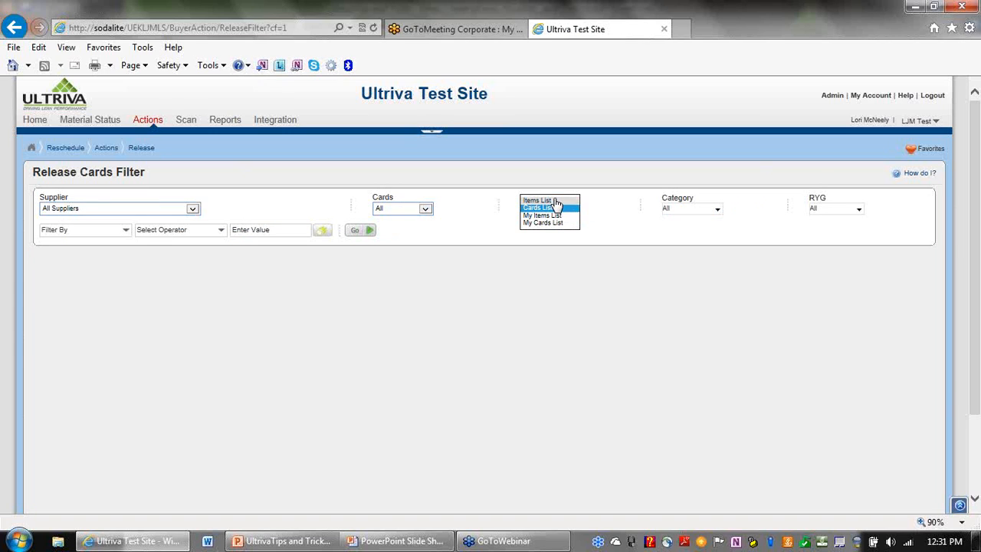
left_click(556, 201)
left_click(353, 233)
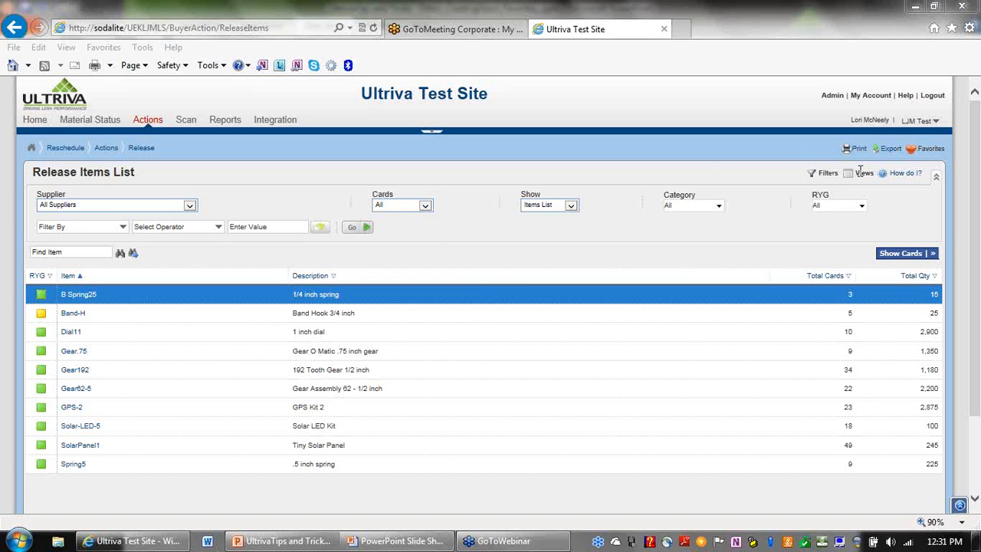
left_click(814, 179)
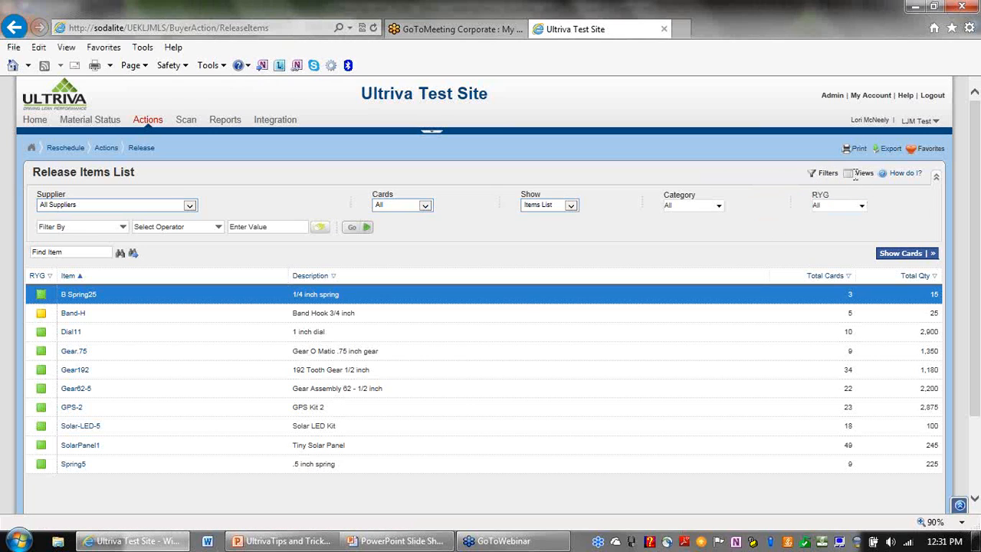
left_click(851, 176)
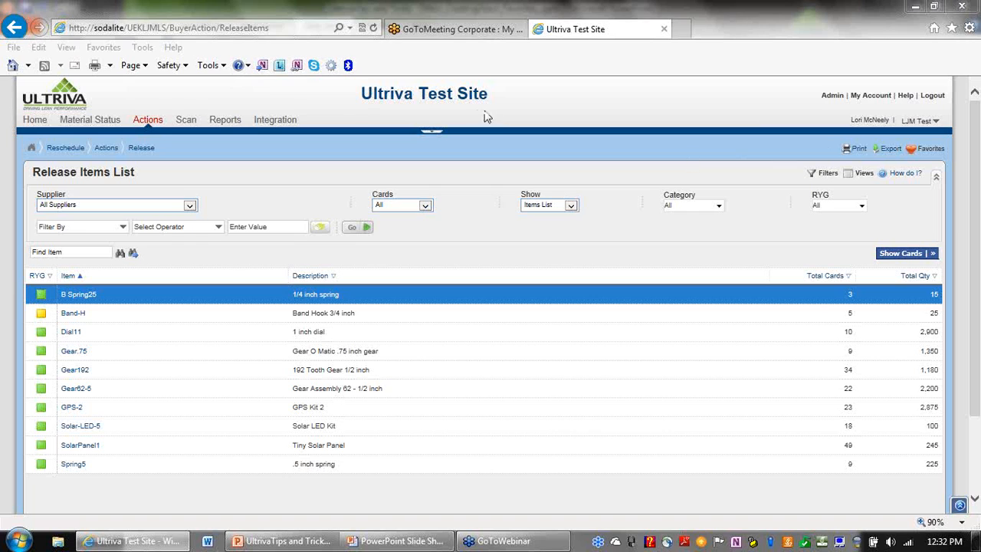
left_click(913, 153)
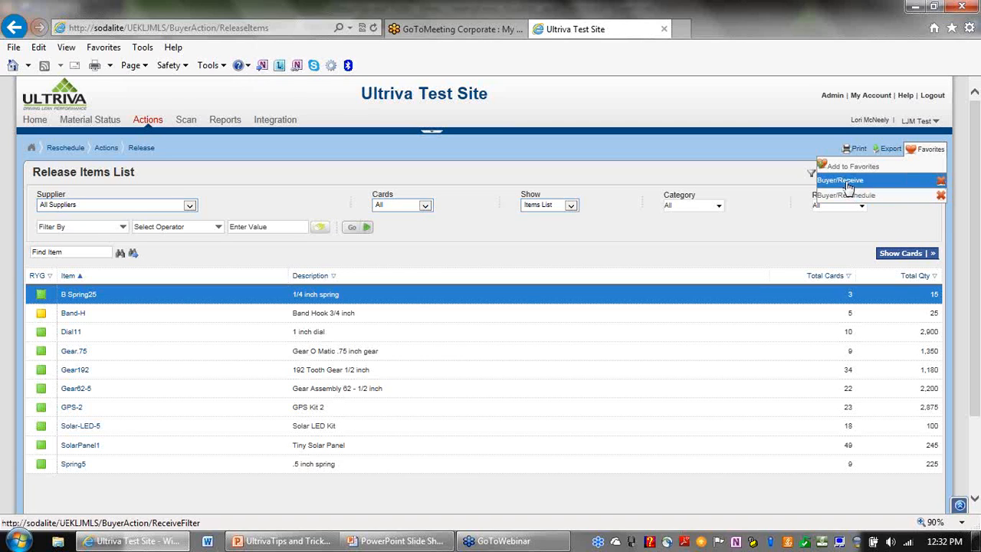
left_click(764, 136)
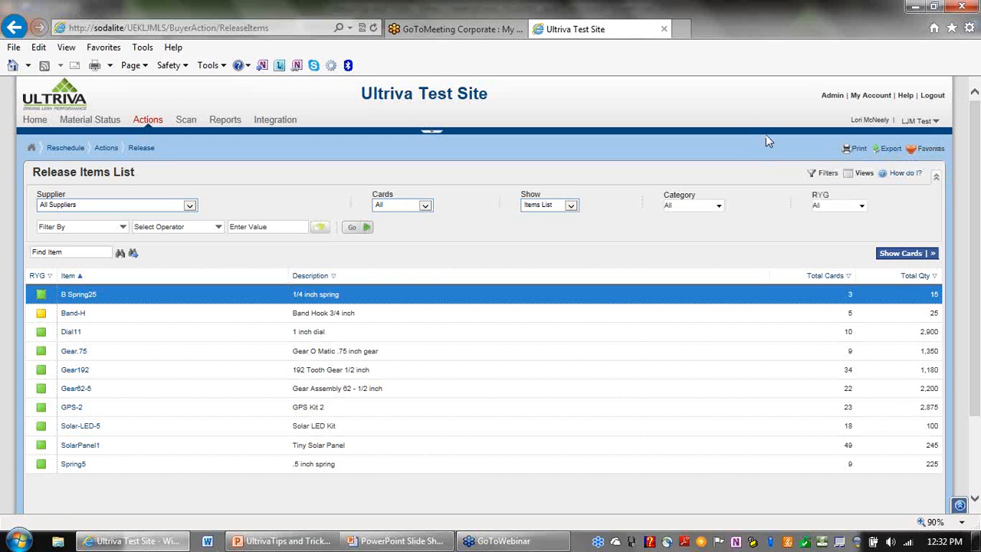
Open the printer-friendly Release Items List, check the browser's print options without printing, then close it.
left_click(856, 149)
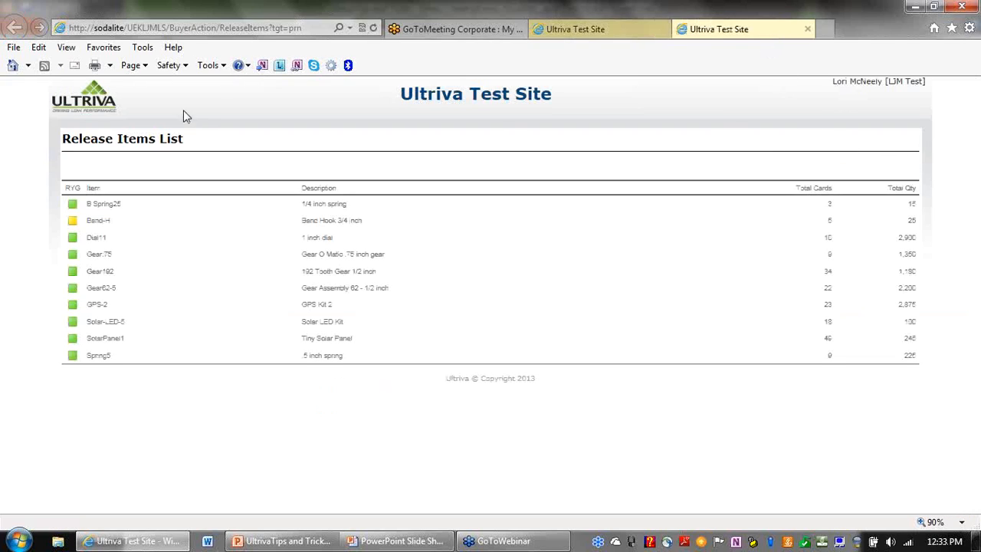
left_click(13, 48)
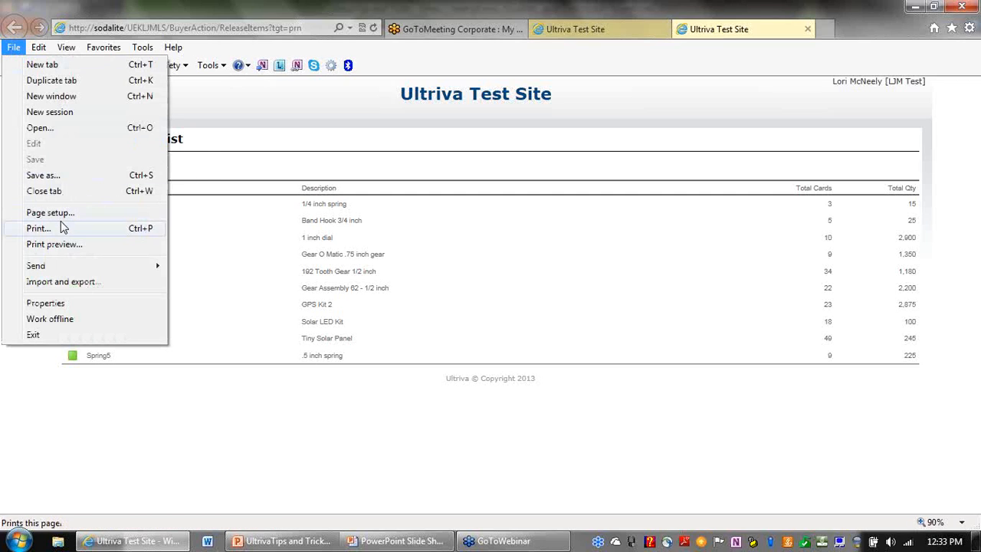
left_click(394, 428)
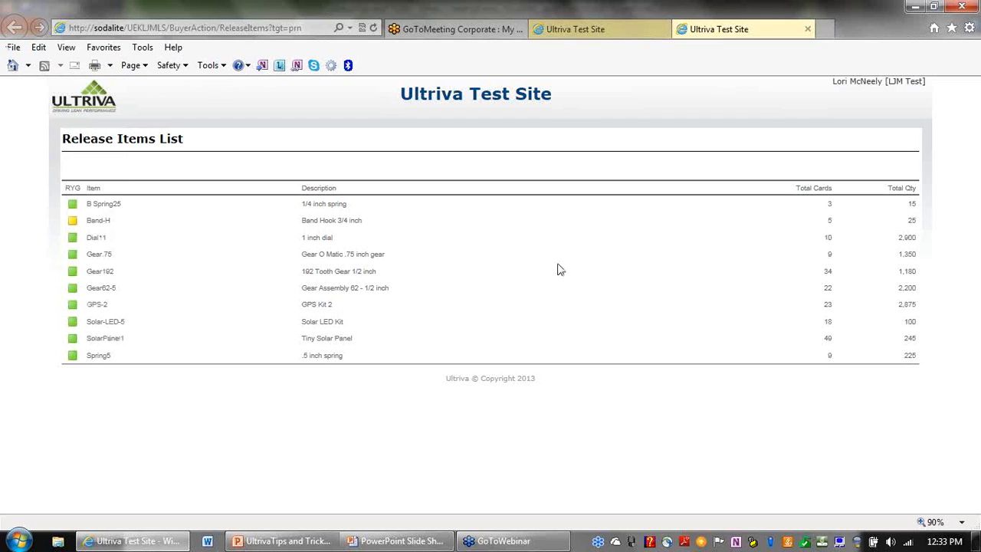
left_click(808, 30)
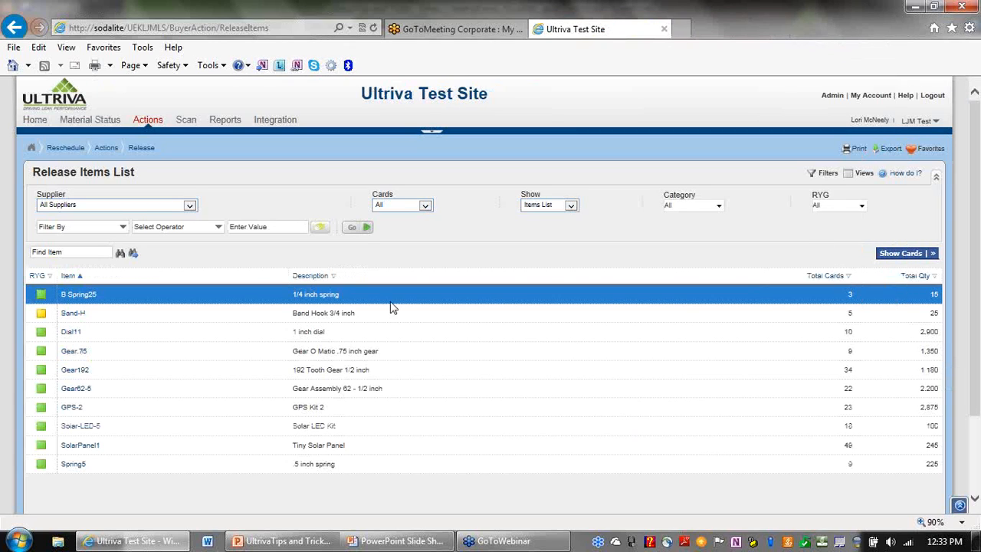
left_click(115, 127)
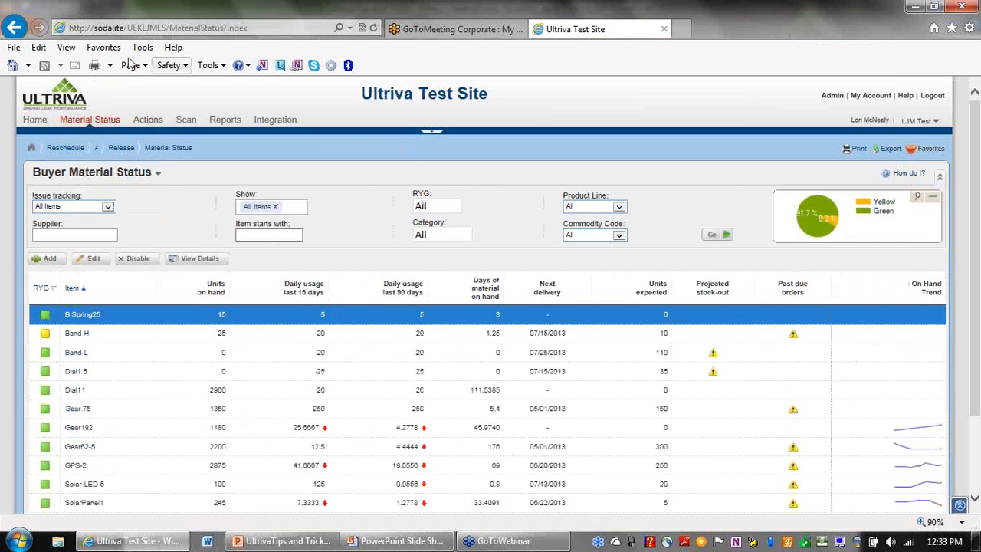
left_click(14, 27)
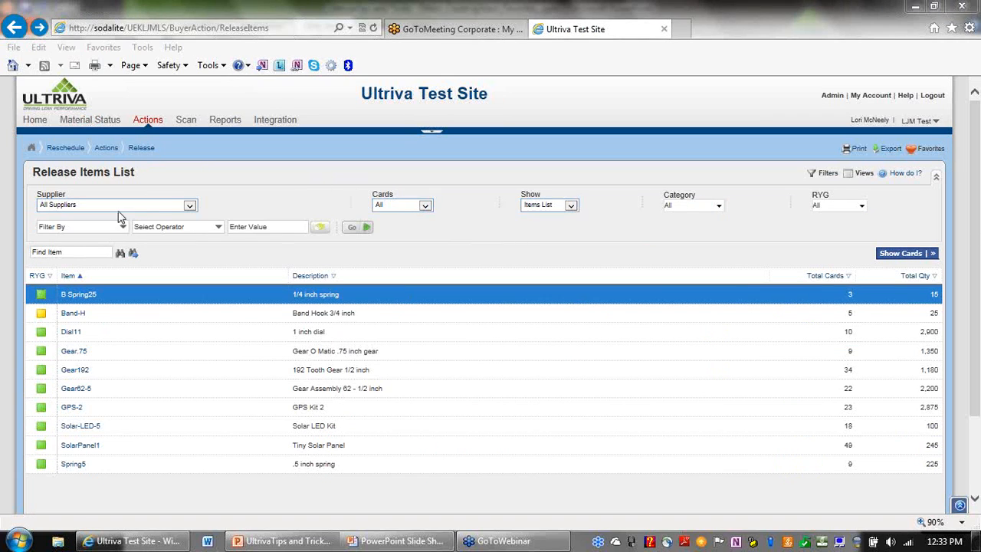
left_click(190, 210)
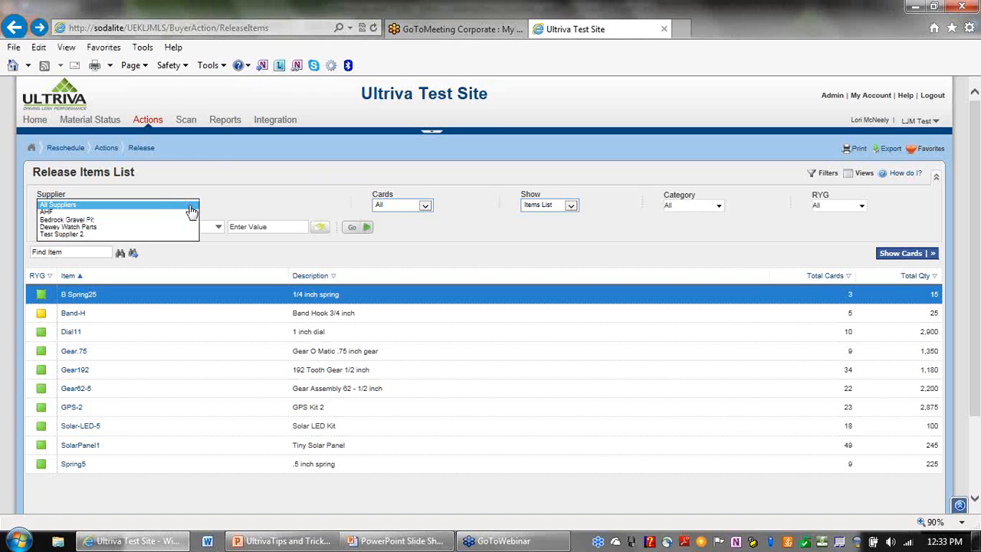
left_click(191, 209)
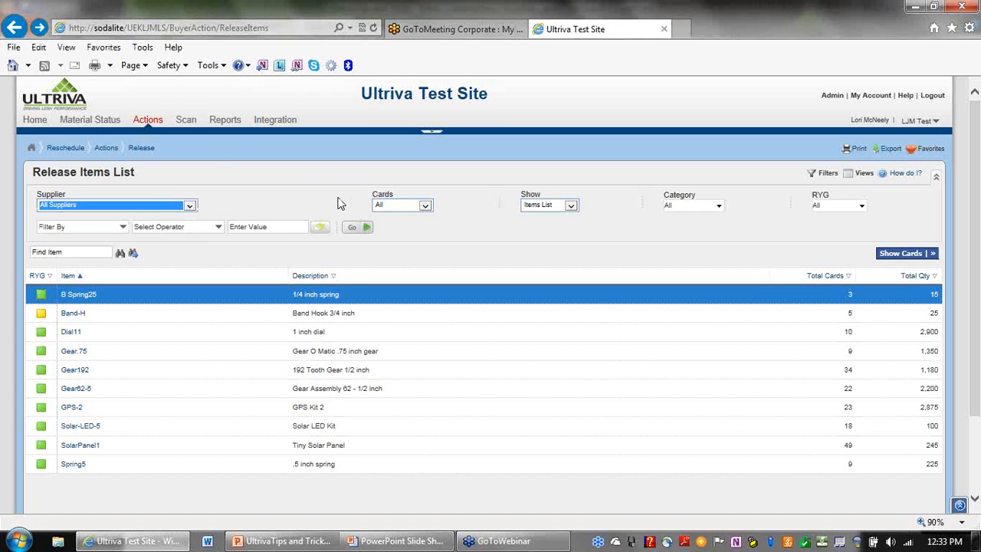
left_click(568, 206)
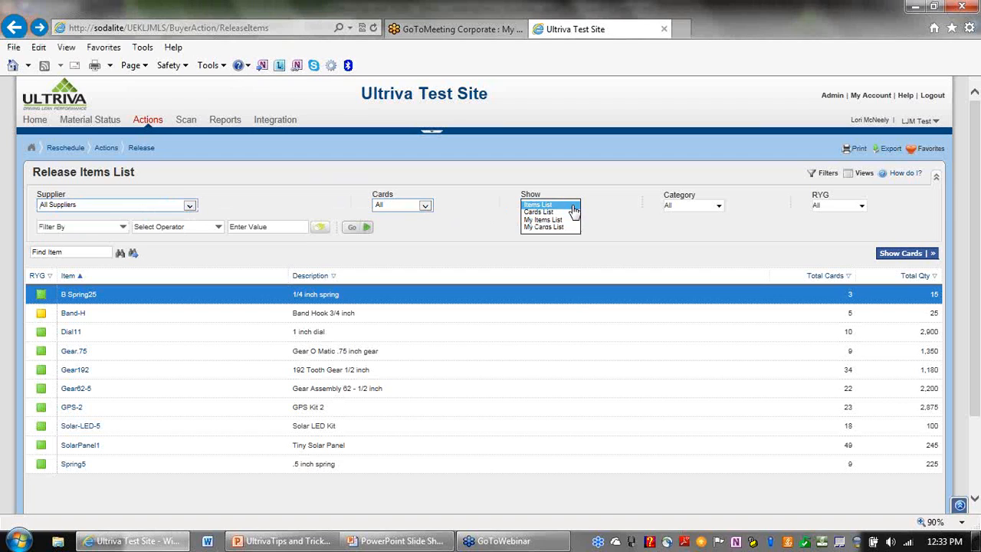
left_click(425, 160)
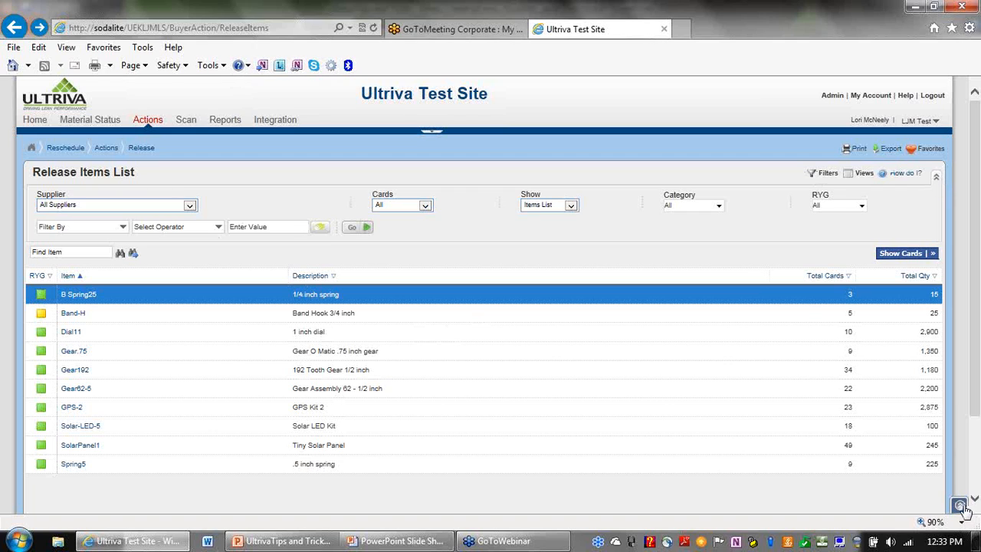
left_click(936, 178)
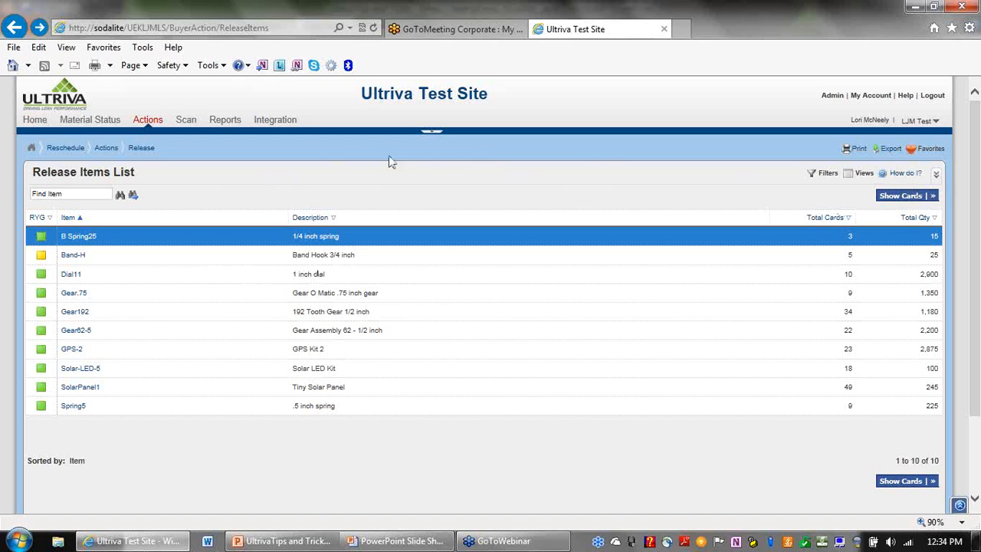
left_click(937, 175)
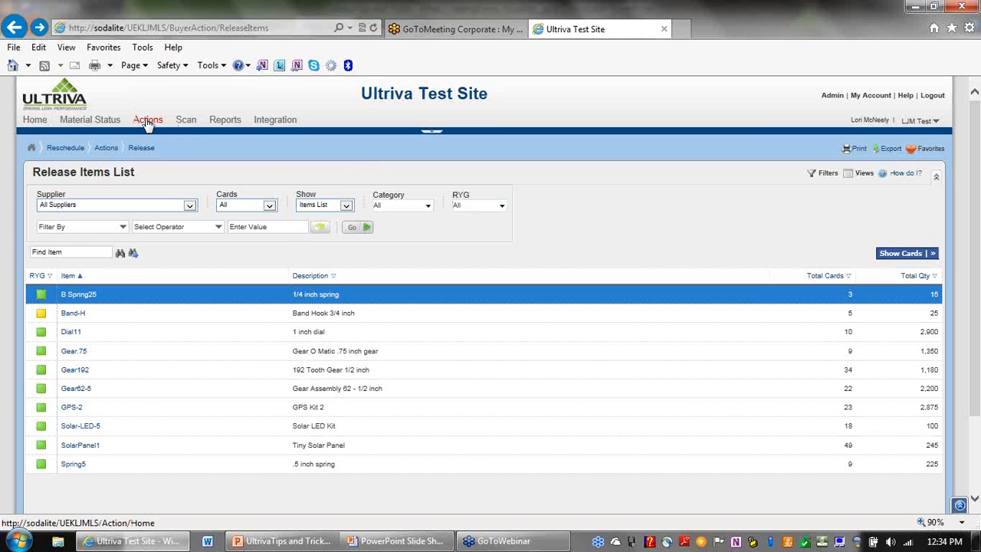
Open the Buyer Home dashboard, reveal the taskbar search, and place the cursor in the Search box.
left_click(35, 122)
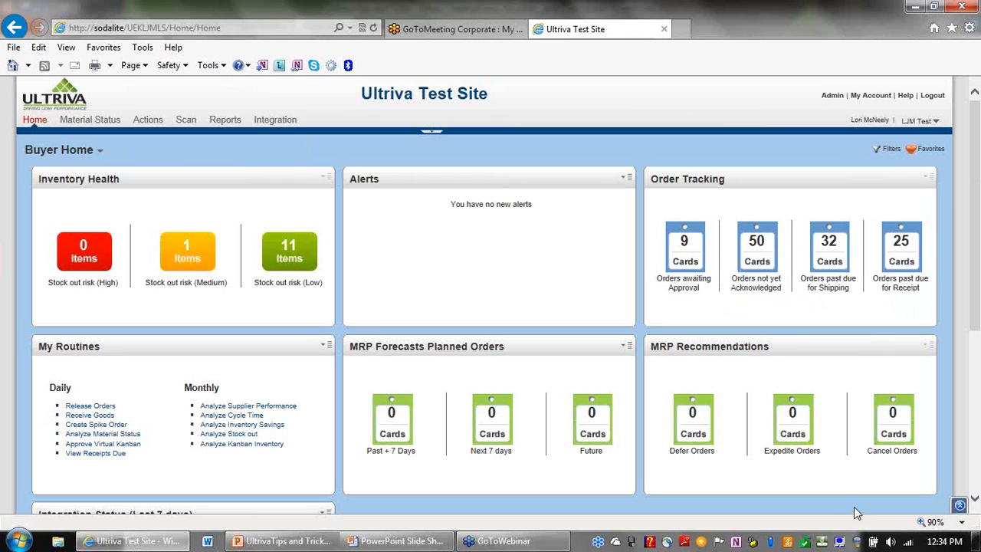
left_click(959, 509)
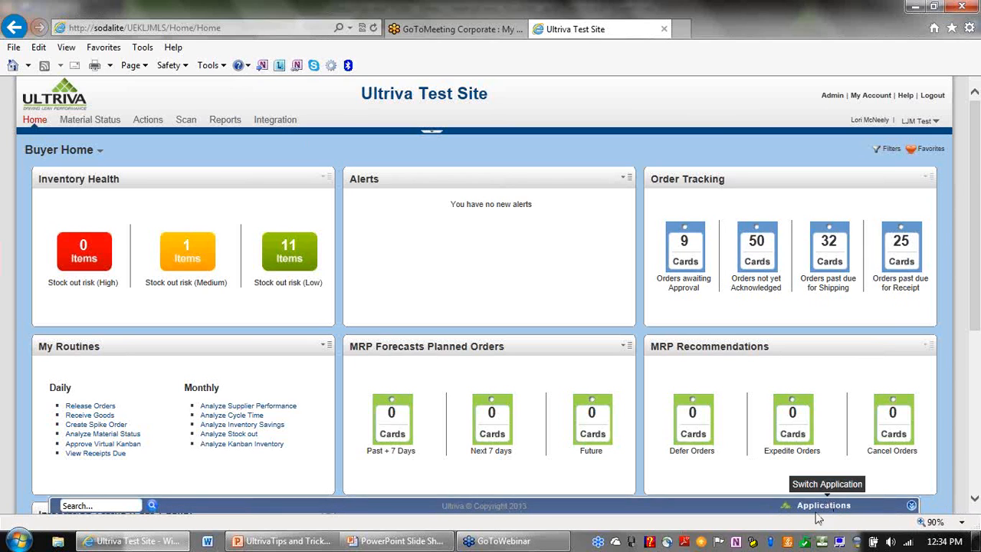
left_click(118, 506)
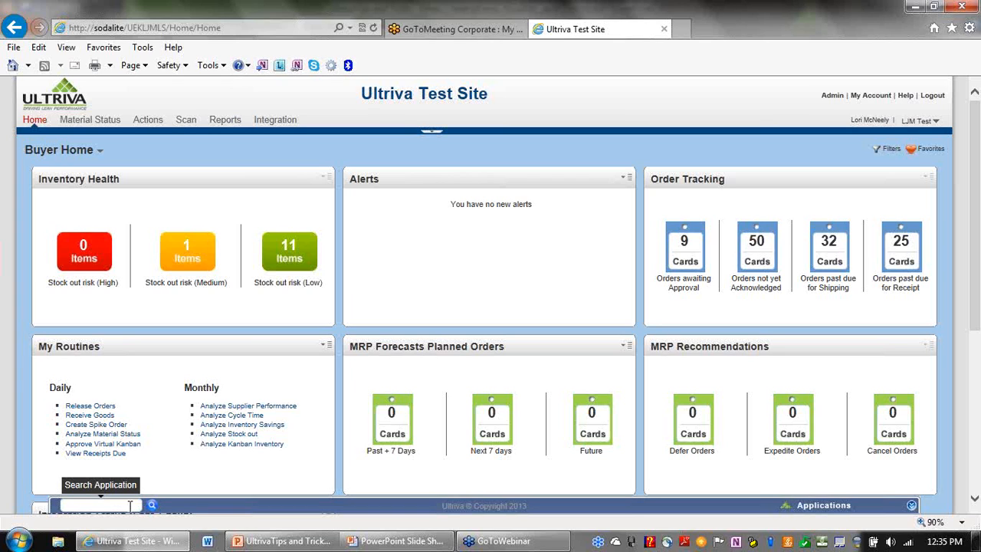
Search for PO 90210, expand its 8 card results, and select card ID KCD238SBSLX8.
type("90210")
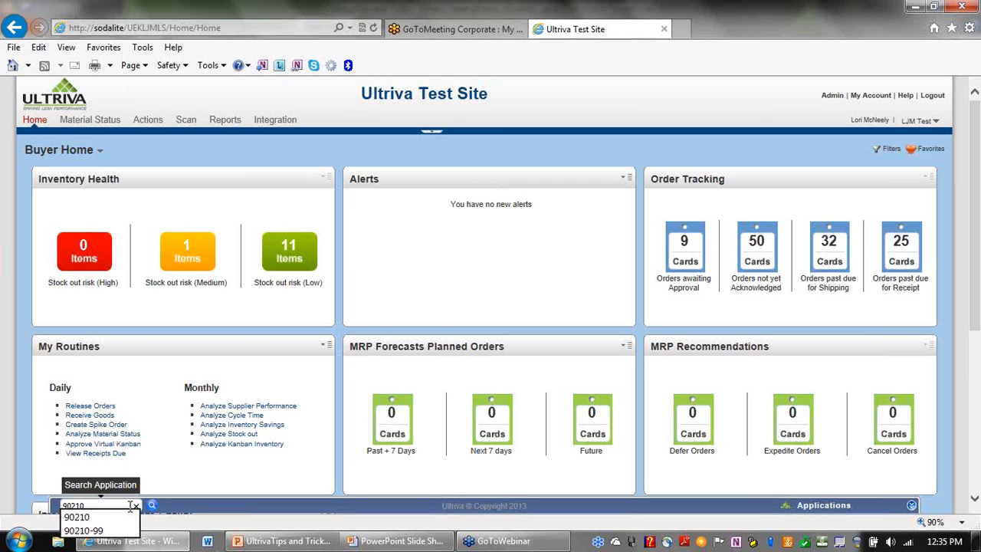
left_click(152, 506)
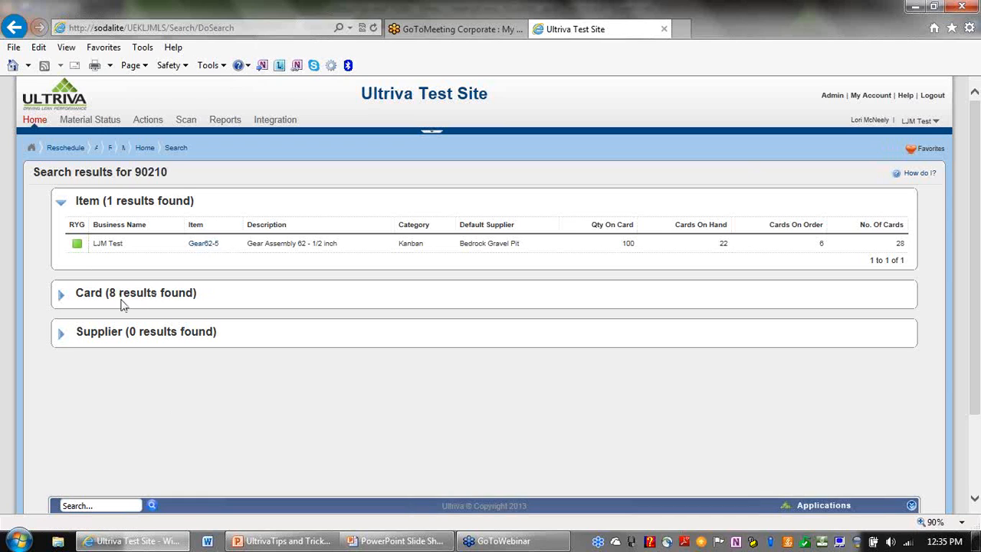
left_click(98, 296)
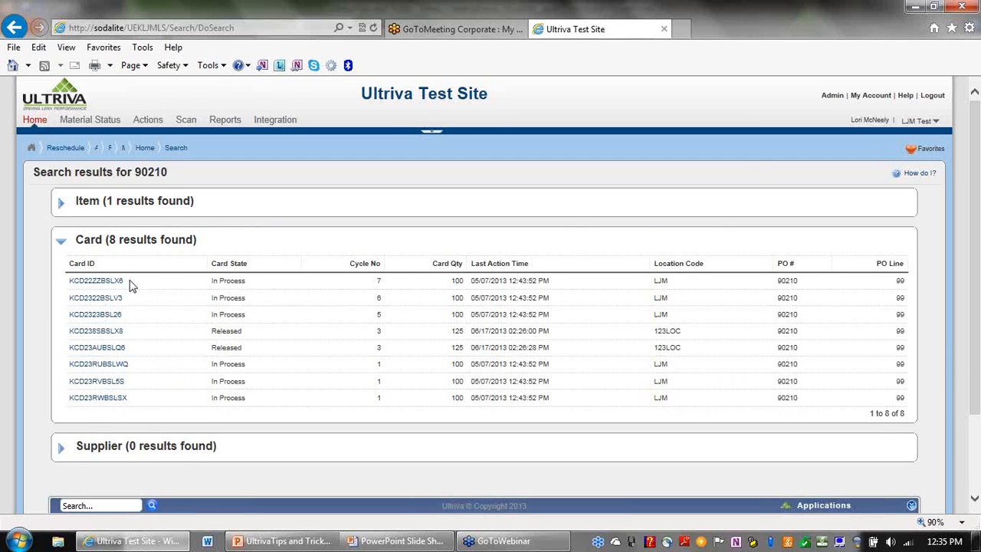
left_click_drag(776, 292, 799, 288)
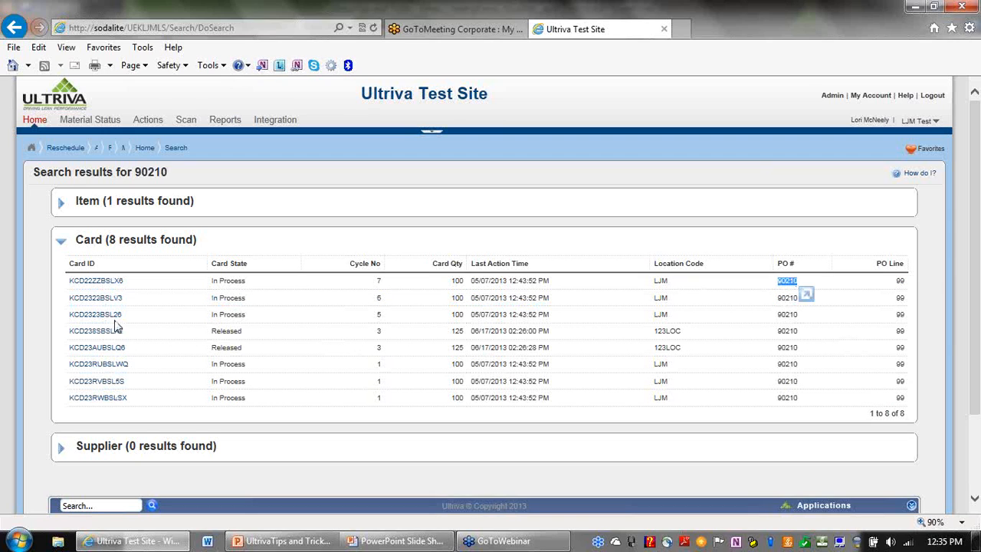
left_click_drag(124, 334, 74, 337)
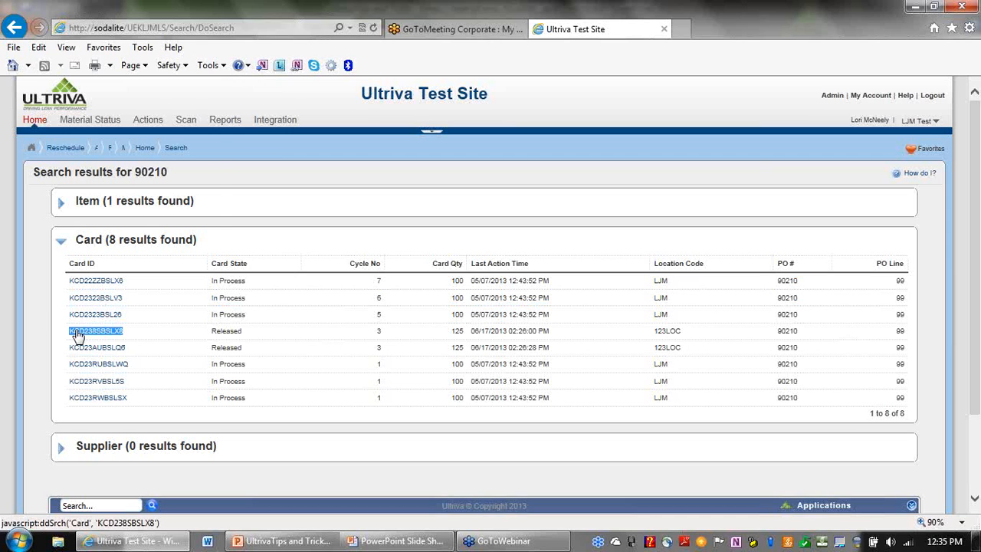
Copy card ID KCD238SBSLX8 into Search, run it, and expand its single card result.
right_click(74, 335)
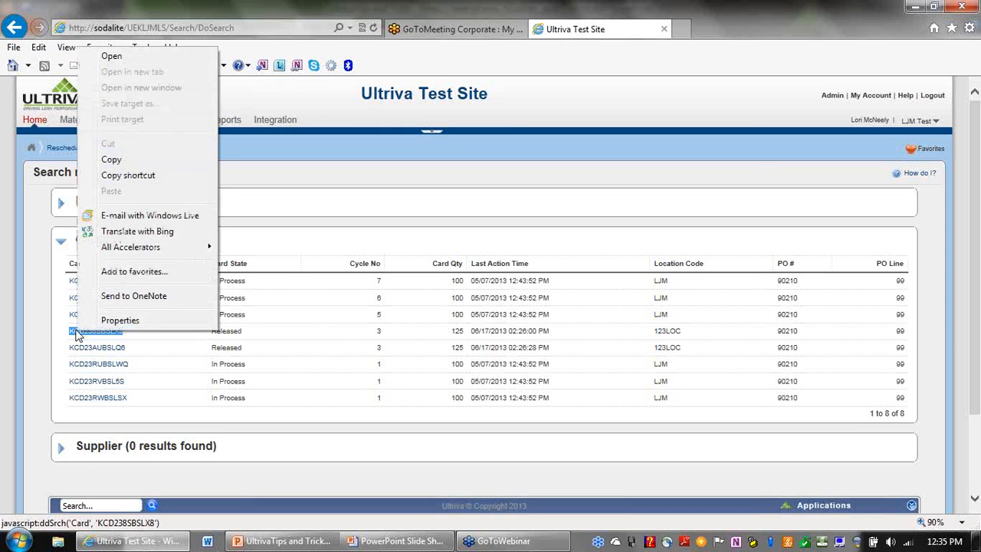
left_click(111, 159)
left_click(116, 505)
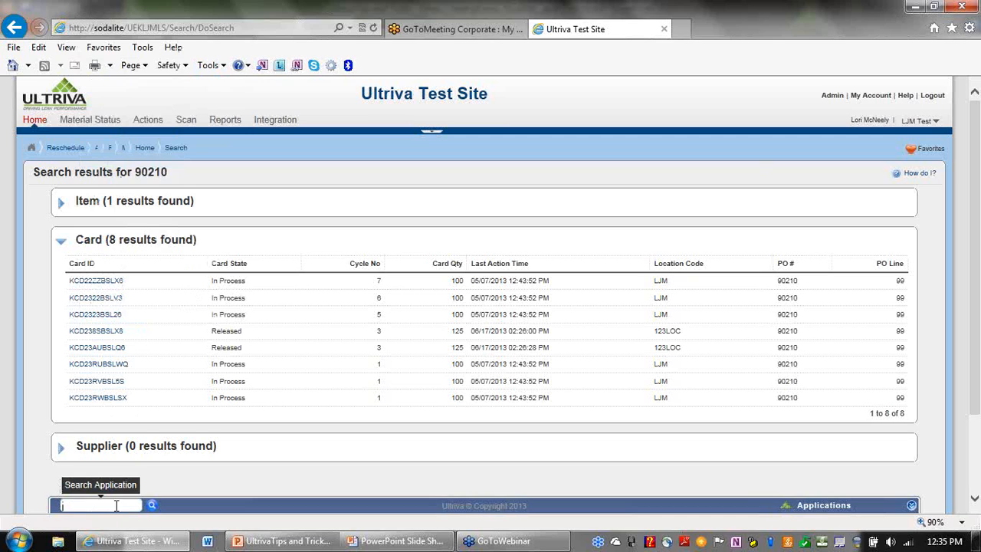
key("ctrl+v")
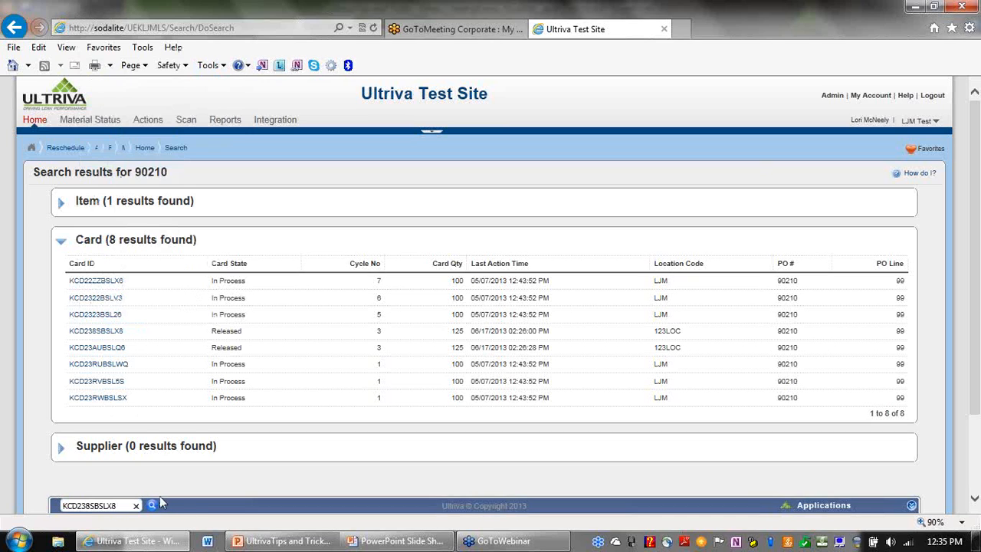
left_click(154, 507)
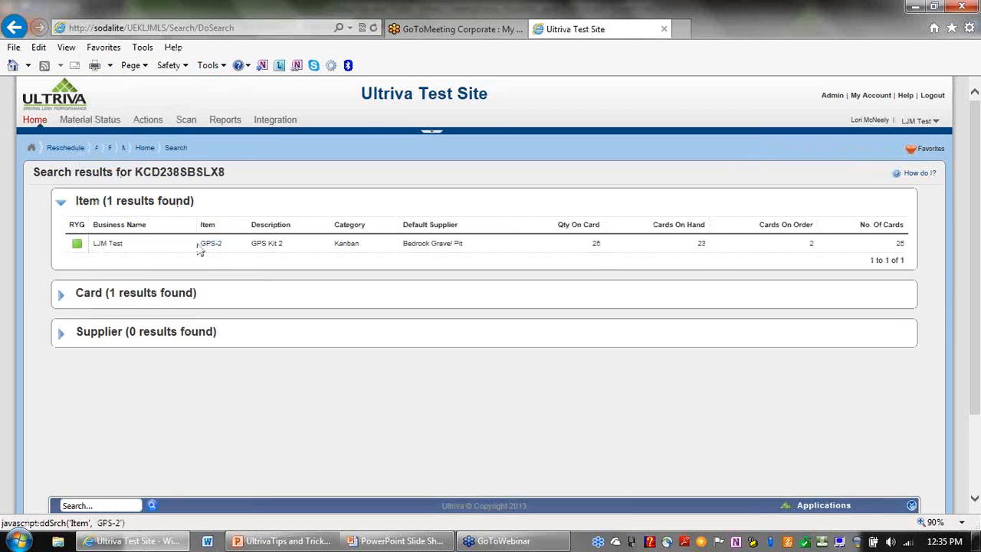
left_click(113, 296)
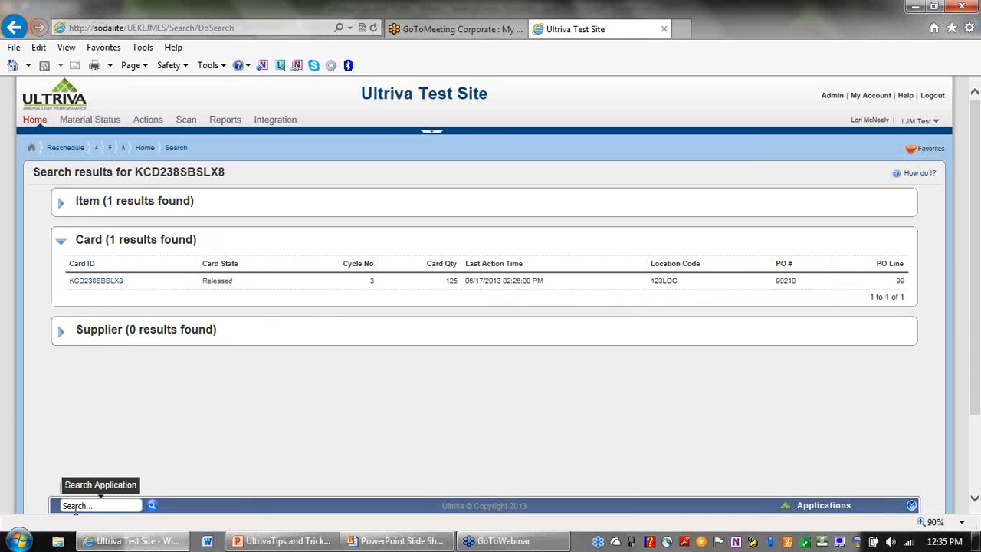
left_click(102, 506)
Search for 99-1 and expand the Card section showing its one result.
type("9-")
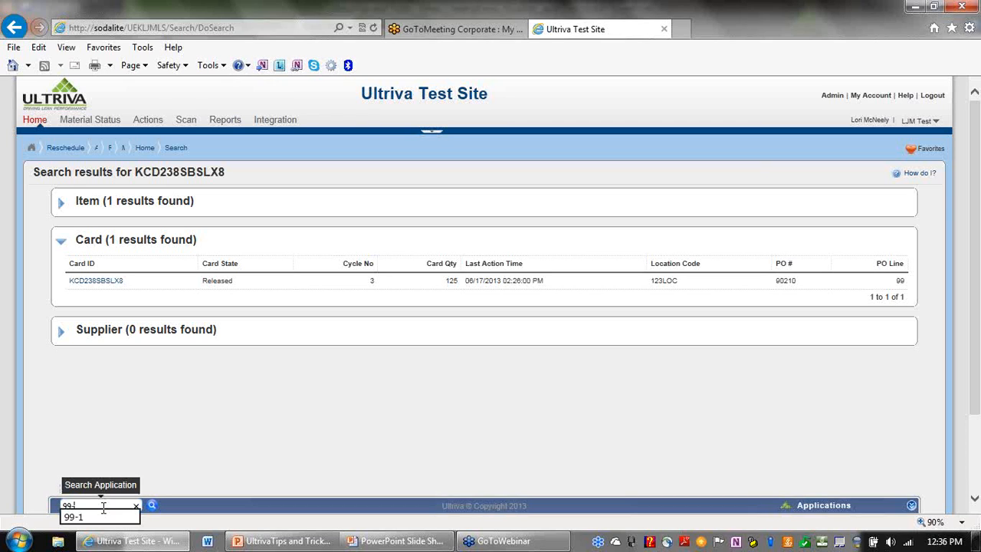
type("1")
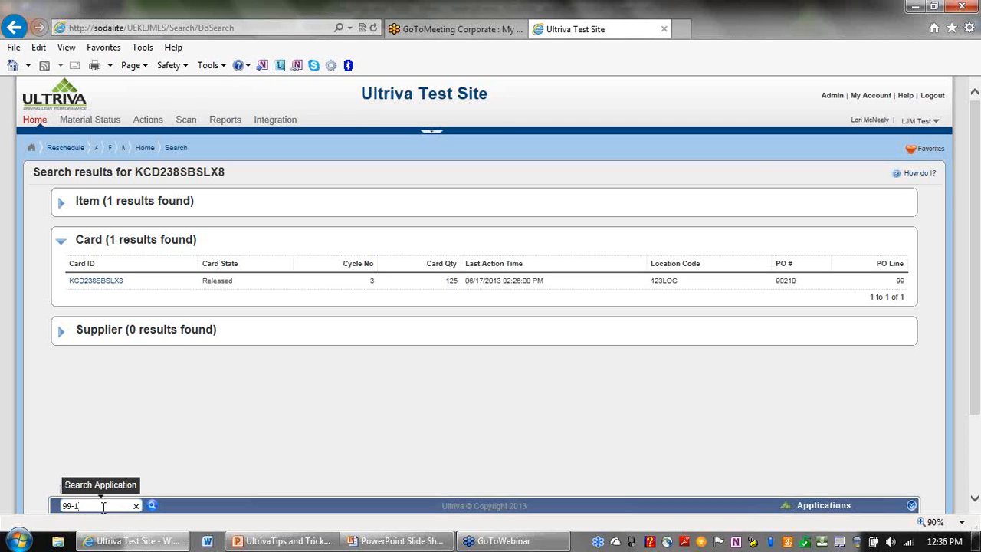
left_click(152, 507)
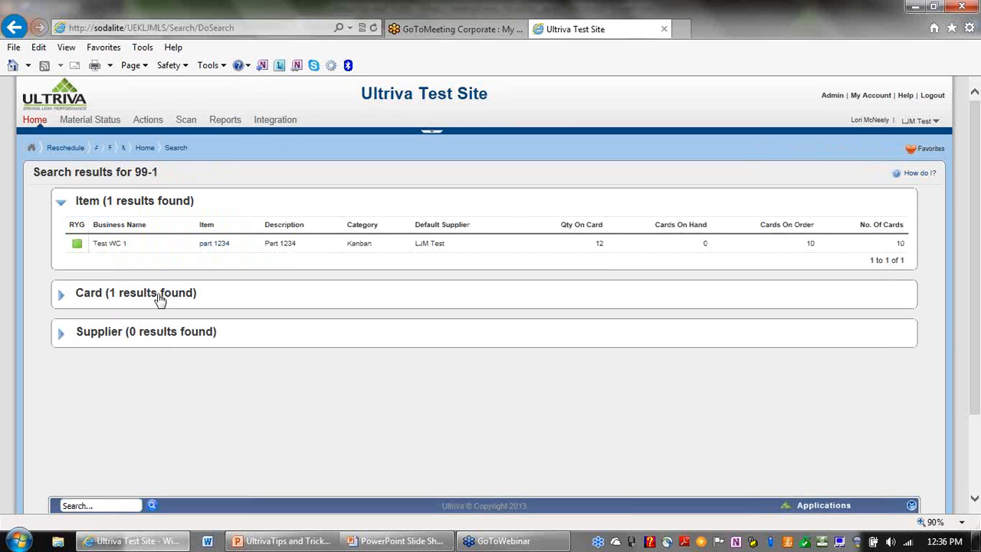
left_click(159, 301)
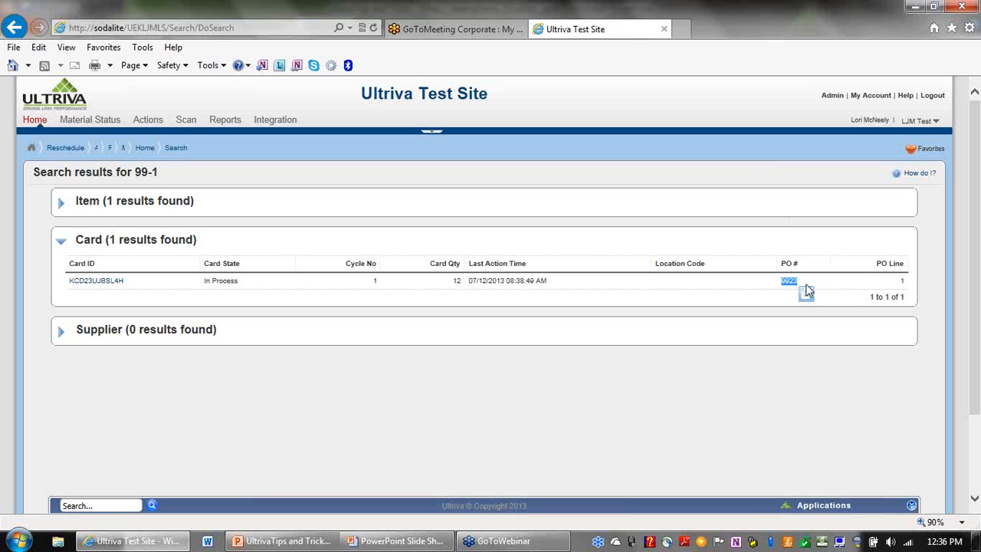
Highlight the card's PO Line value 1, then its PO number.
left_click(905, 285)
double_click(903, 282)
left_click(818, 285)
left_click_drag(799, 282, 779, 287)
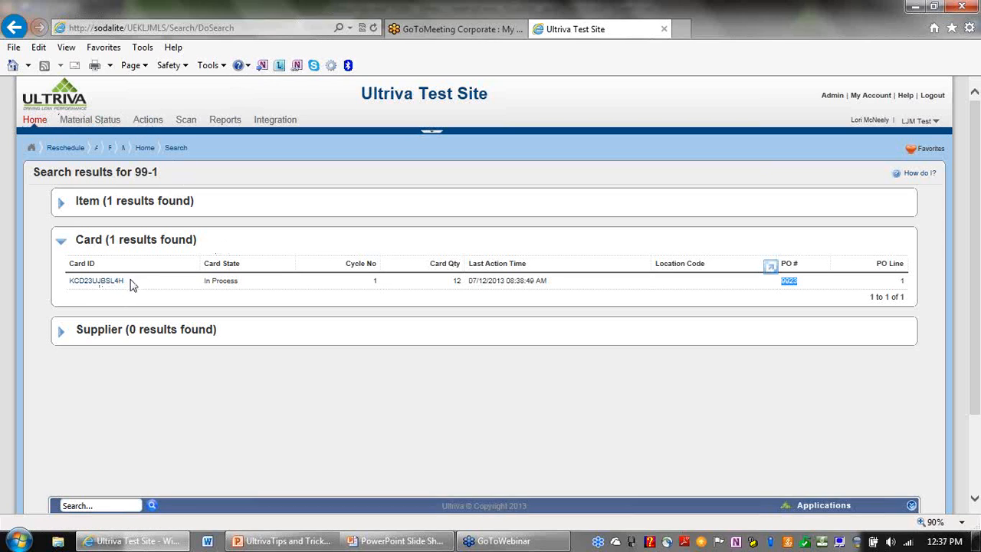
Switch the 99-1 results from the Card section to the Item section and select the business name Test WC 1.
left_click(98, 208)
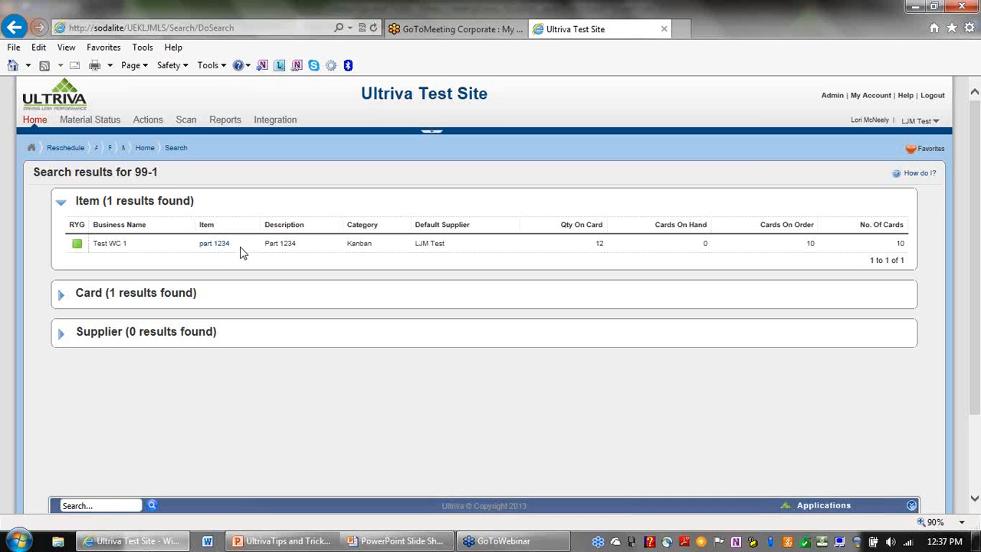
left_click(147, 294)
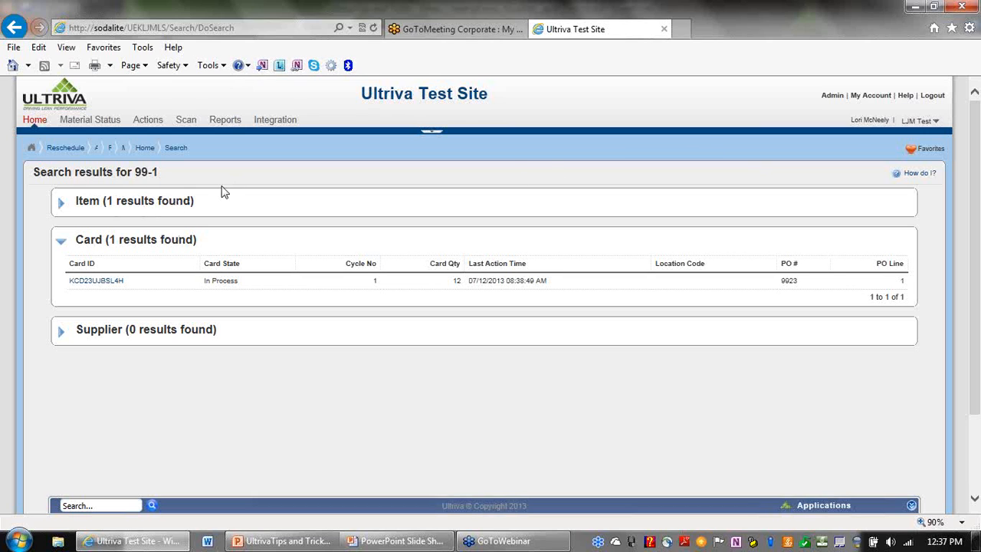
left_click(141, 200)
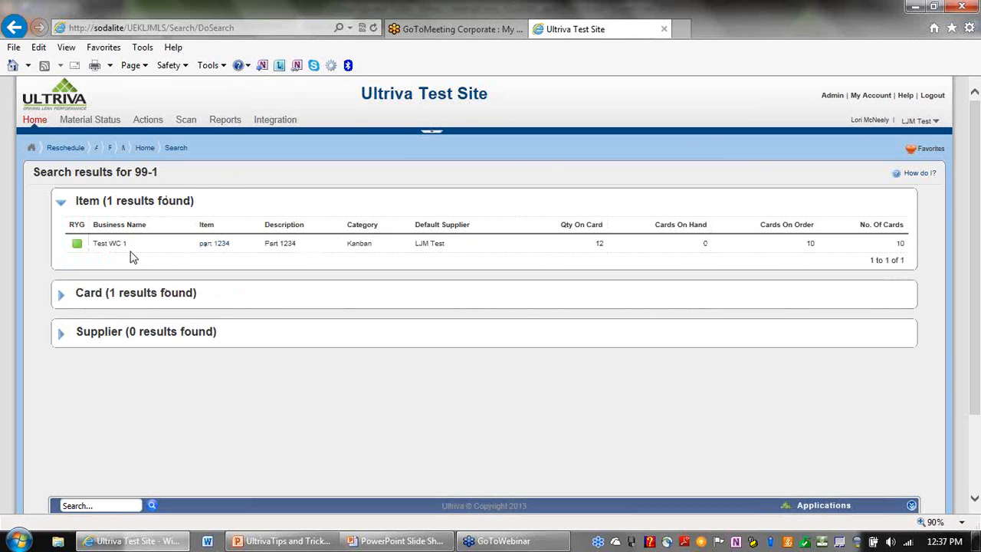
left_click_drag(136, 253, 97, 253)
Search for 90210, expand its eight card results, then re-expand the Gear62-5 item result.
left_click(125, 502)
type("90")
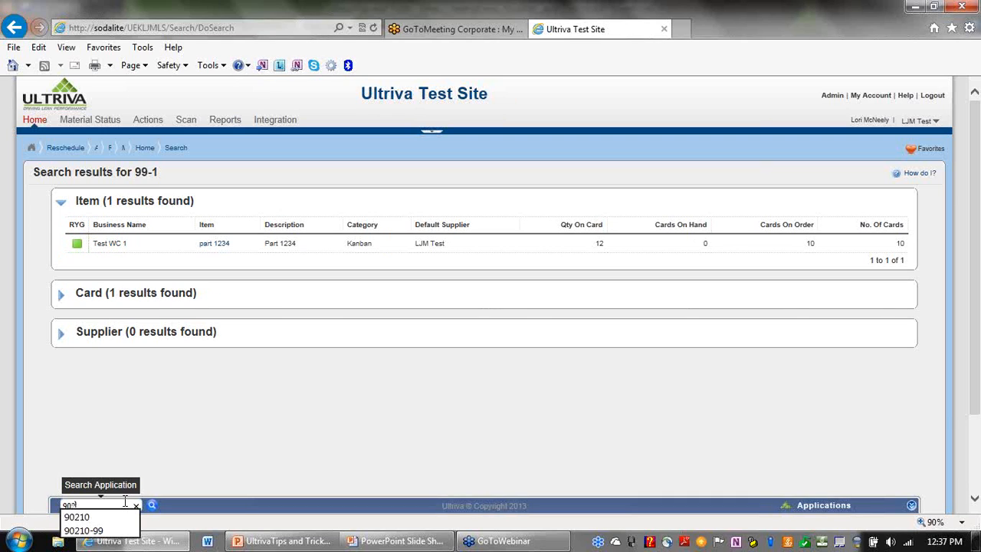
type("210\\")
key("Return")
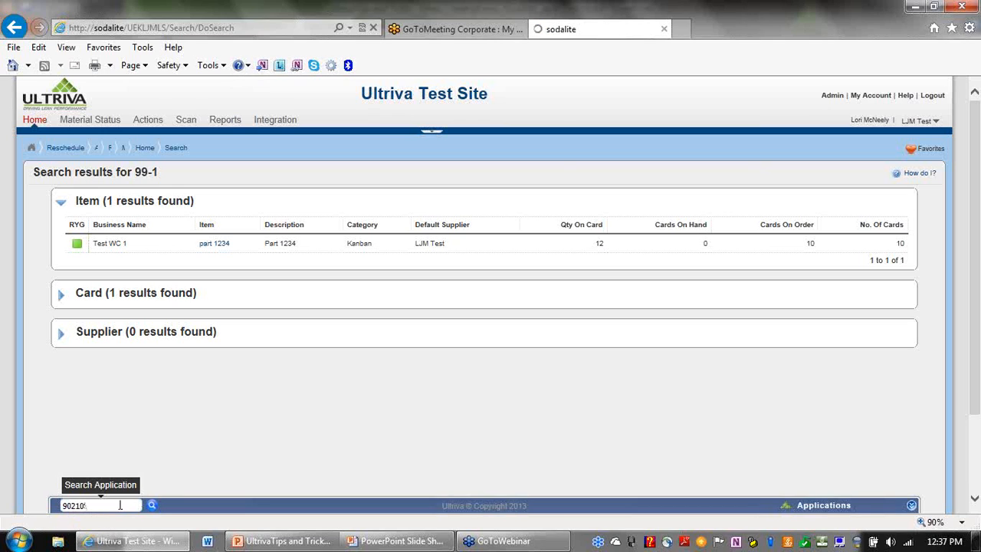
left_click(124, 505)
type("902")
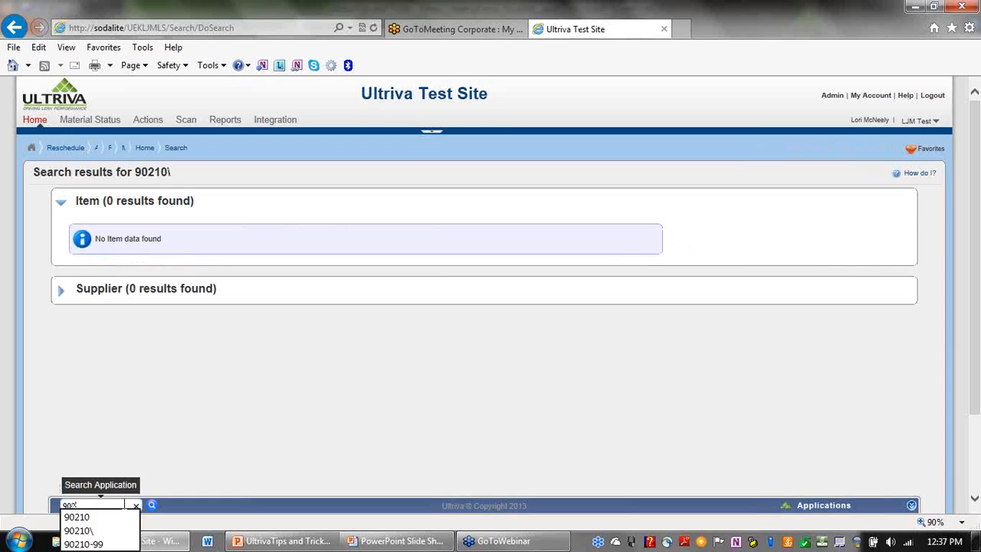
key("Return")
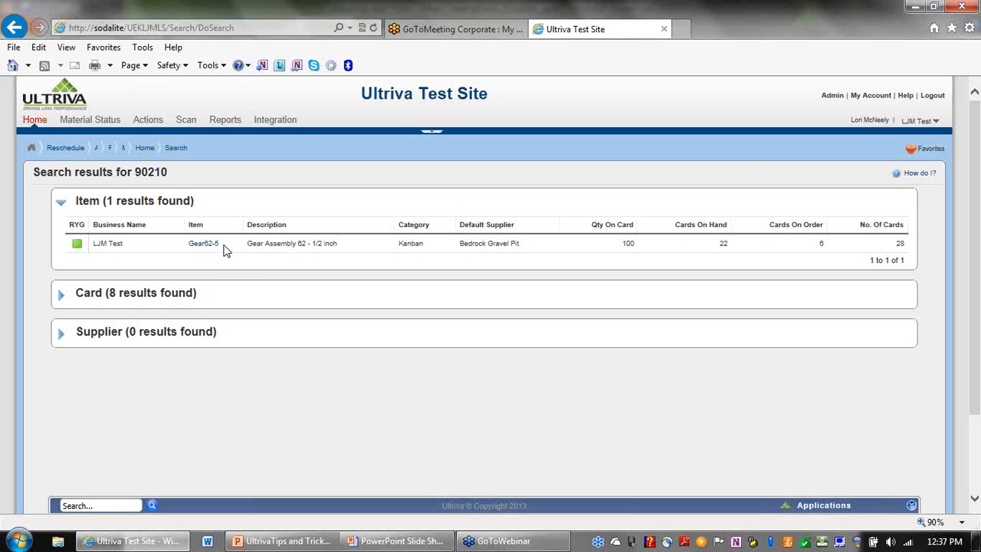
left_click(148, 294)
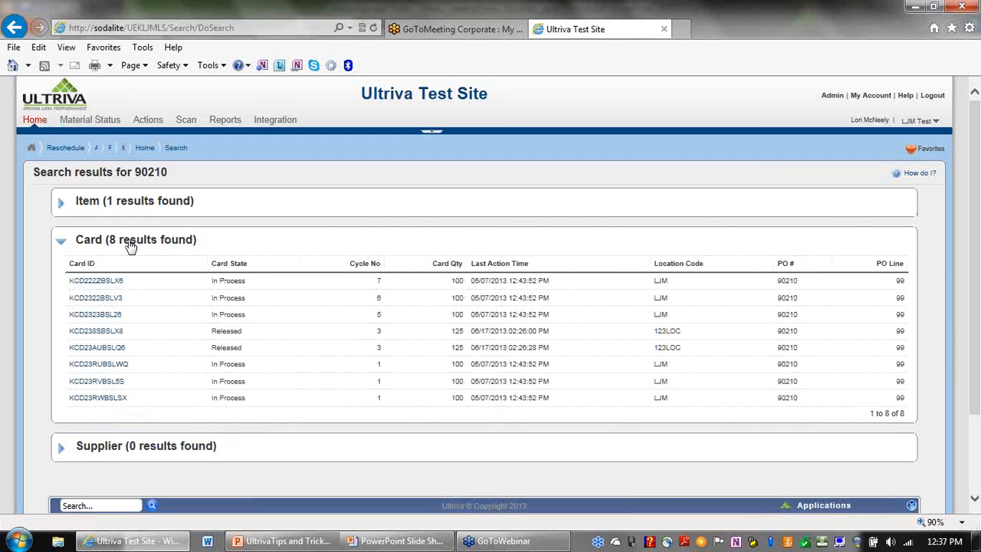
left_click(91, 203)
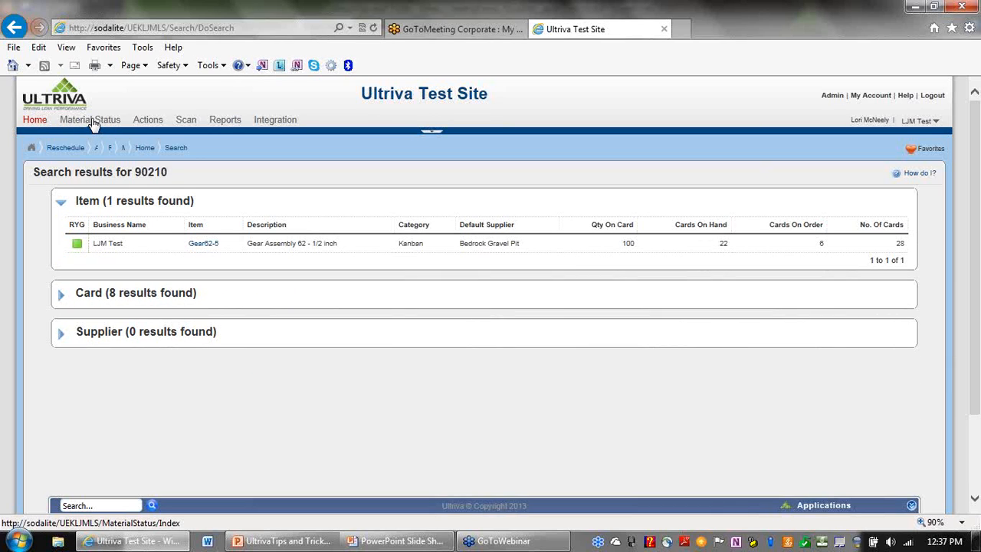
Open Material Status in a new browser tab and scroll through it.
right_click(92, 121)
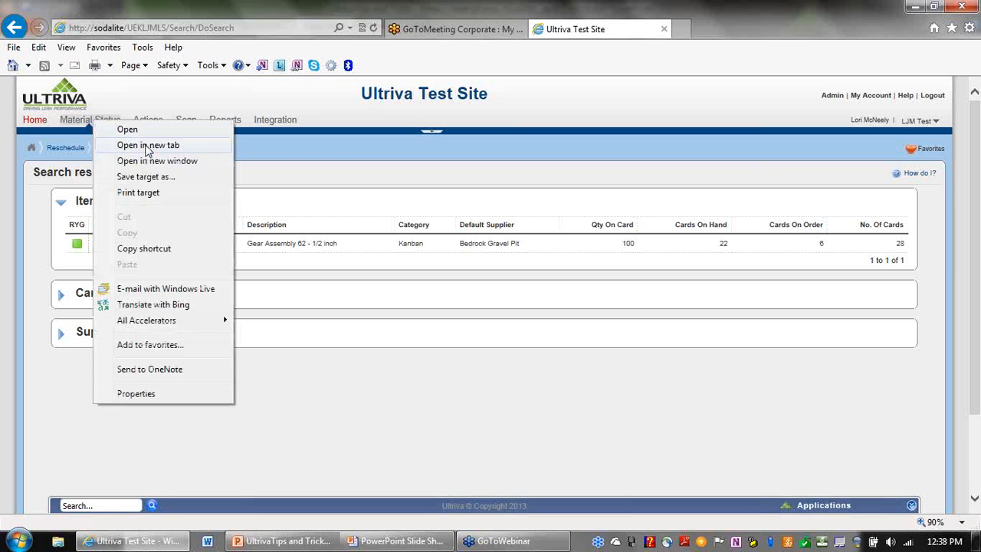
left_click(147, 144)
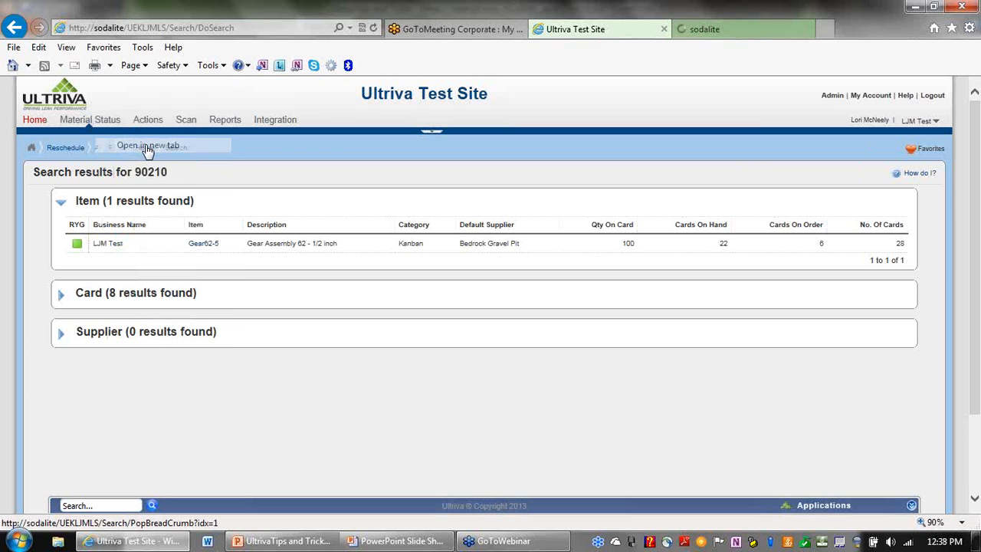
left_click(734, 31)
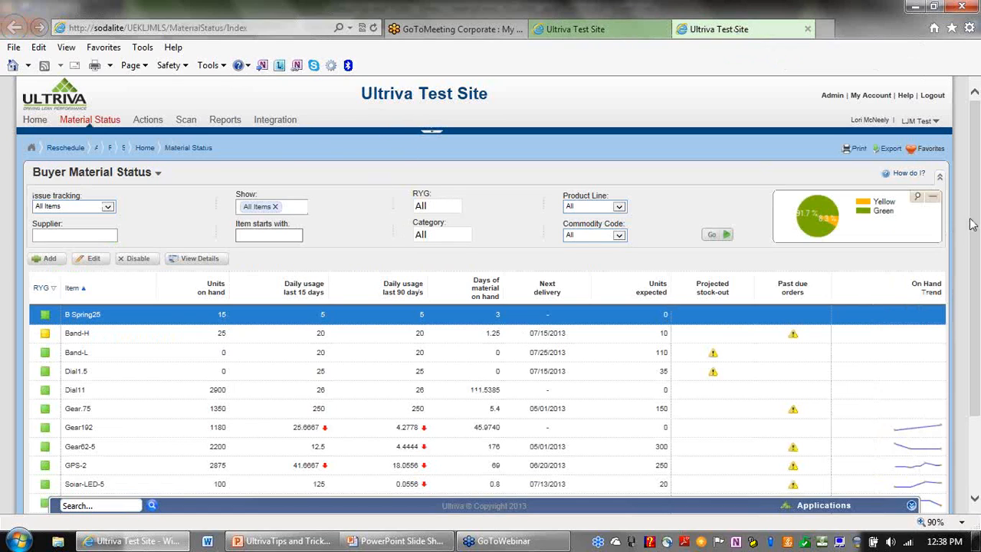
left_click_drag(975, 164, 978, 224)
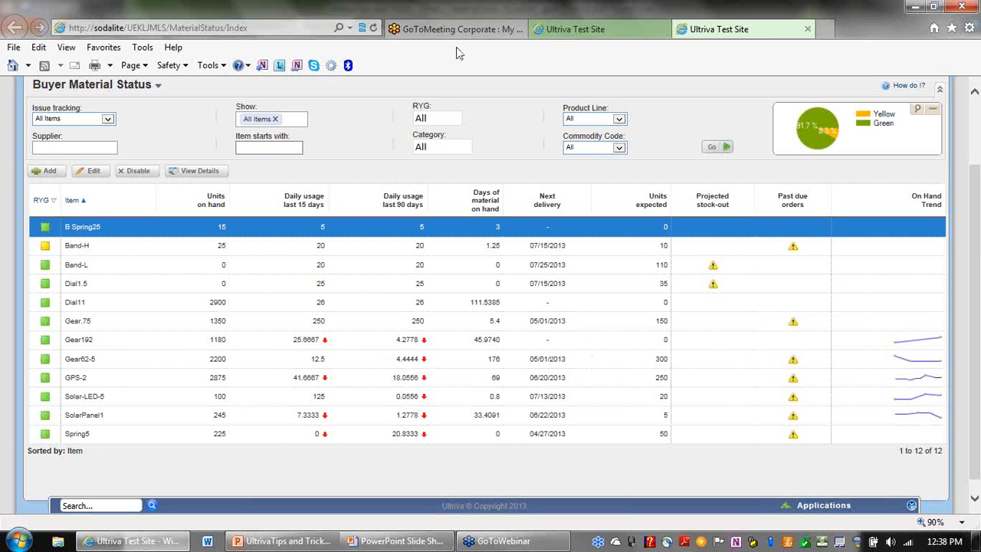
Move the first tab to the Actions page, then return to the Buyer Material Status tab.
left_click(586, 32)
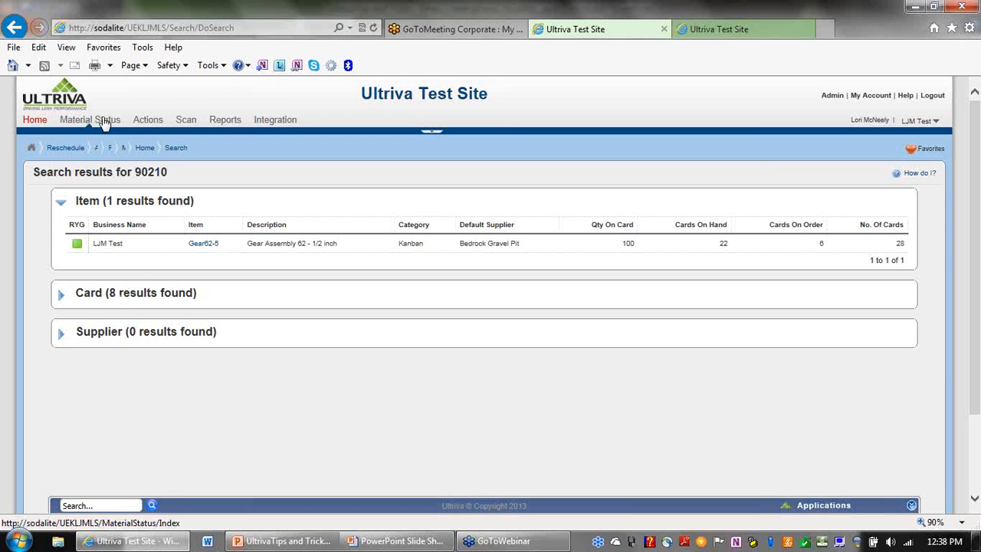
left_click(148, 122)
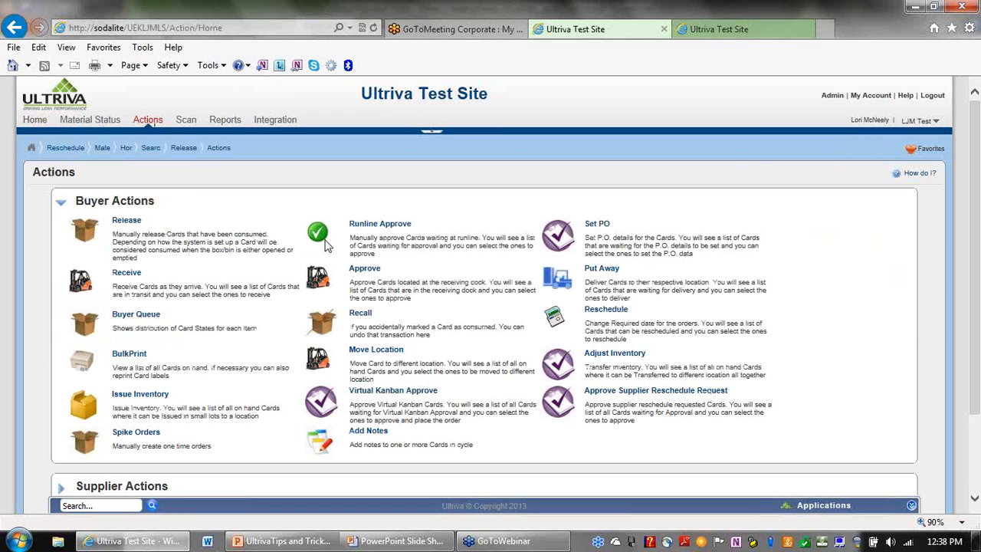
left_click(747, 32)
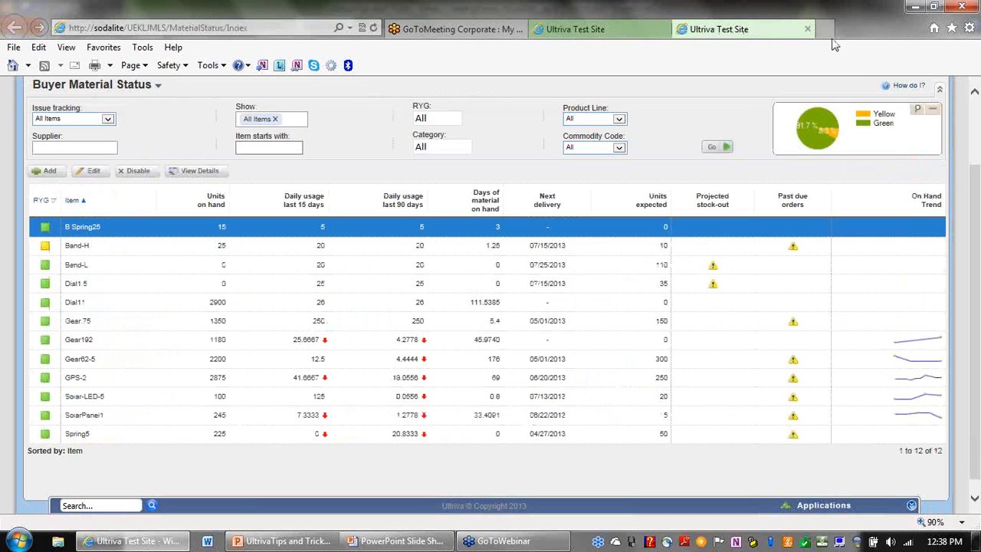
scroll(978, 178, "up", 2)
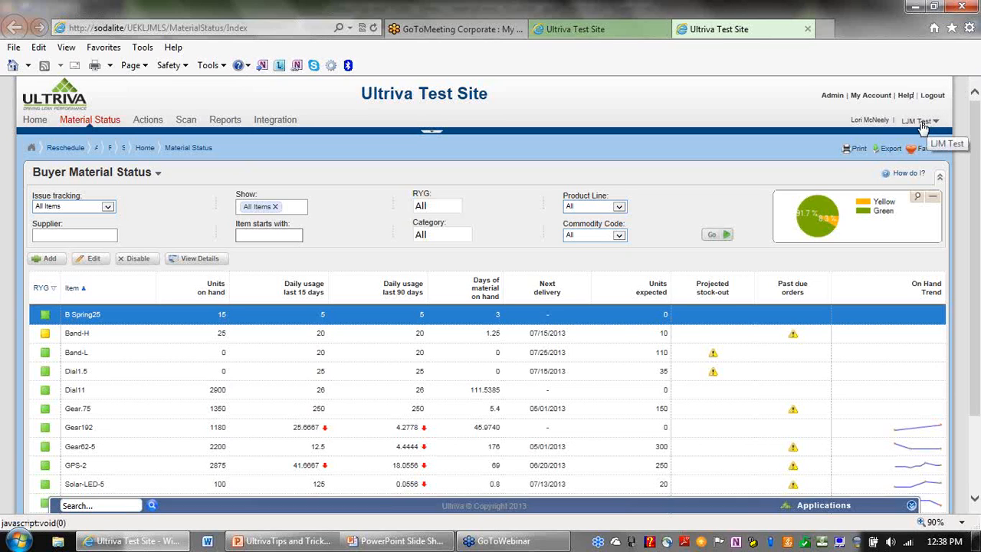
Switch to the Supplier application and open its Material Status page.
left_click(811, 510)
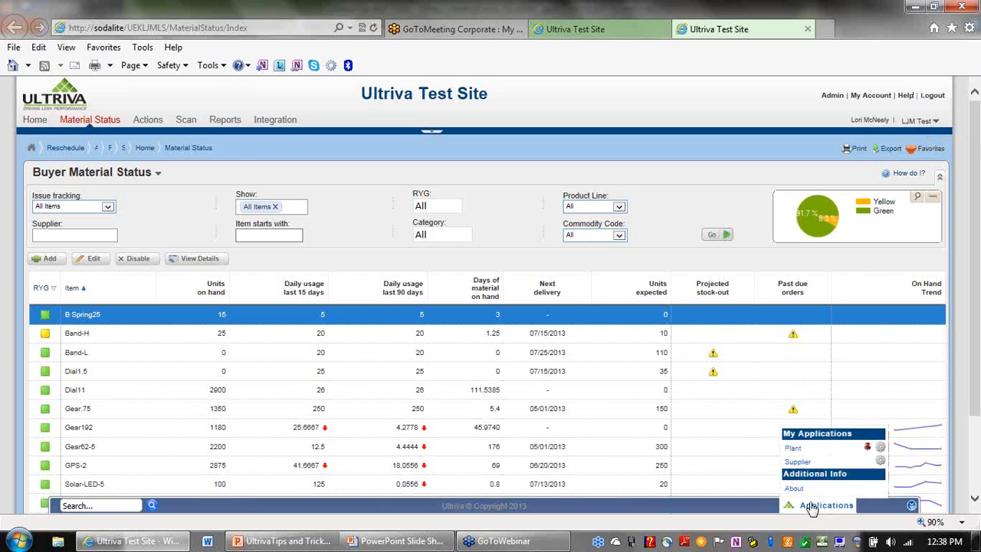
left_click(798, 463)
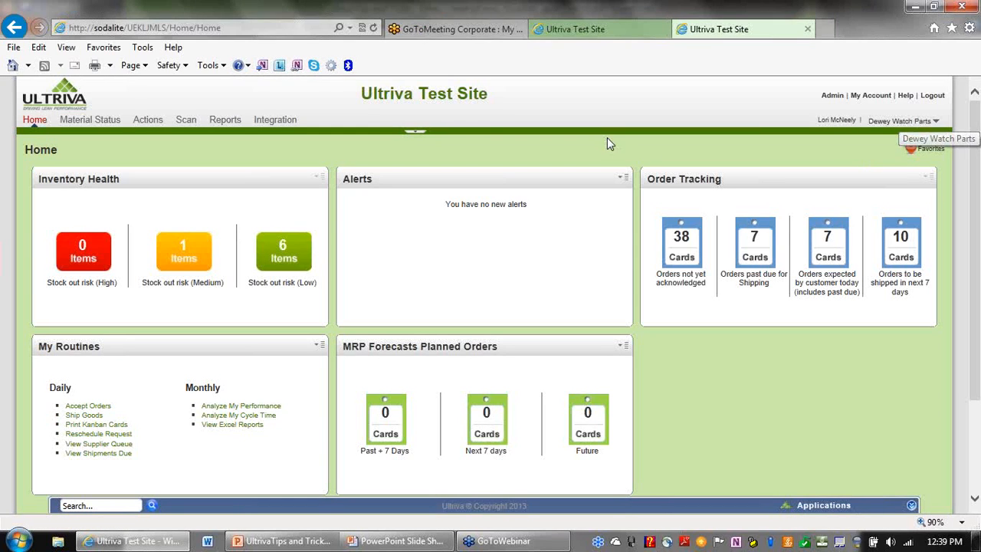
left_click(83, 123)
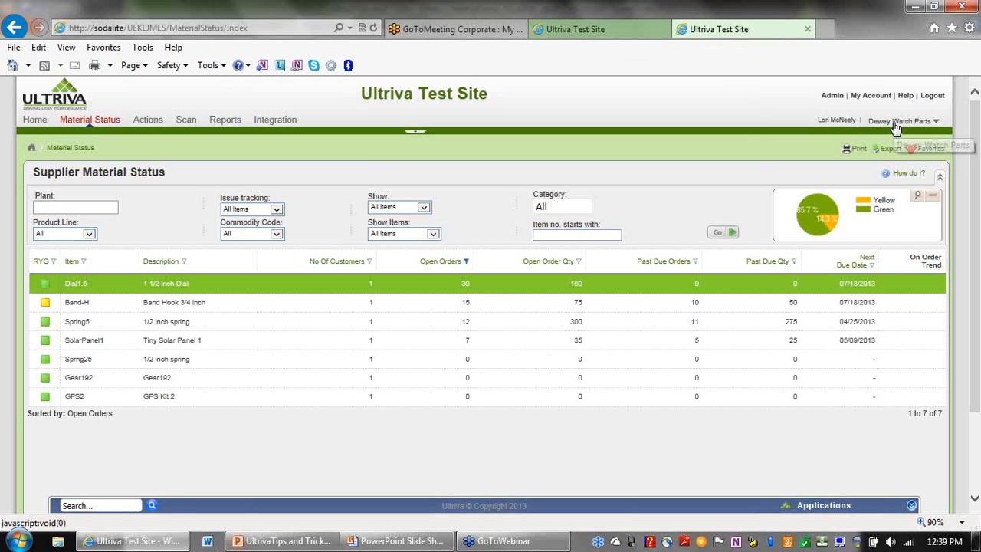
Try Actions > Receive in the first tab, getting Unauthorized Access, and compare with the supplier tab.
left_click(621, 34)
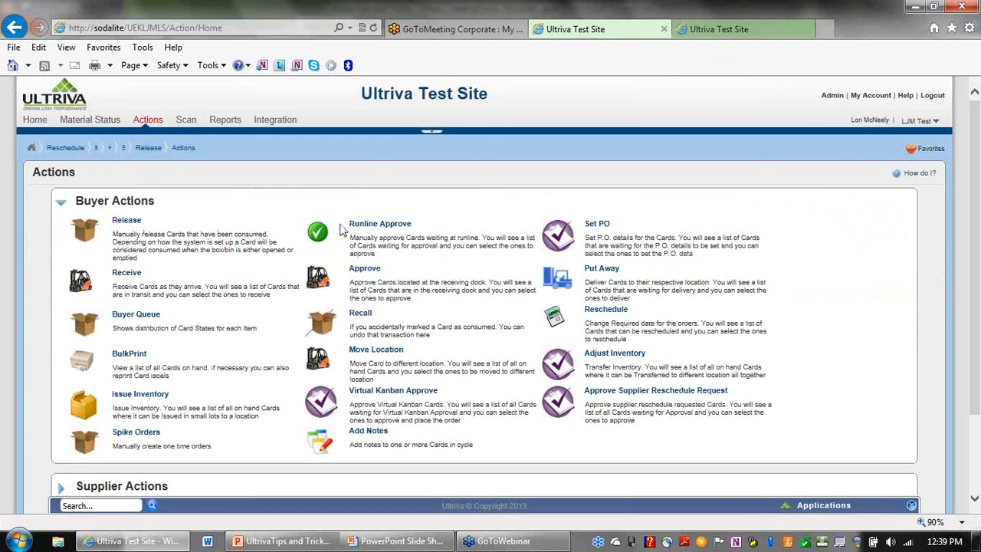
left_click(127, 272)
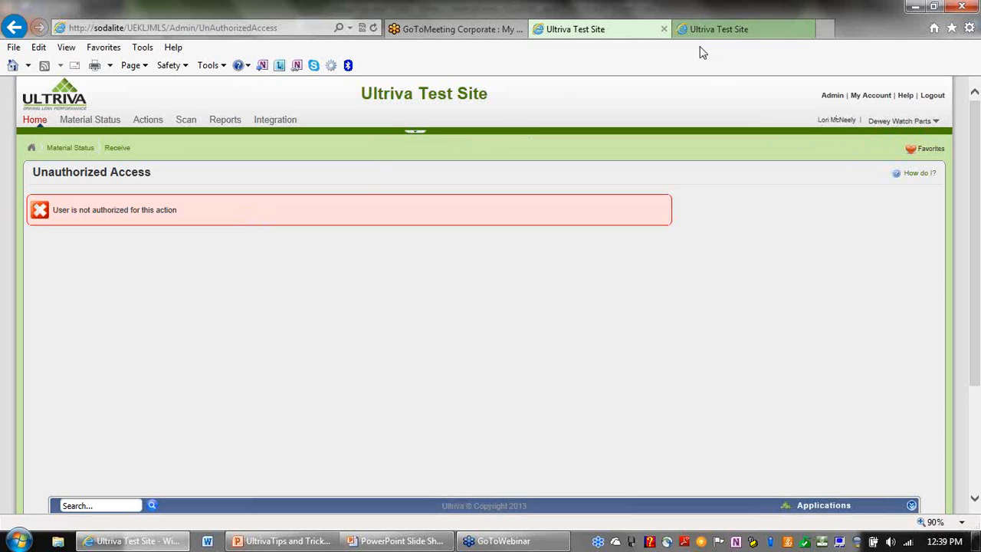
left_click(719, 34)
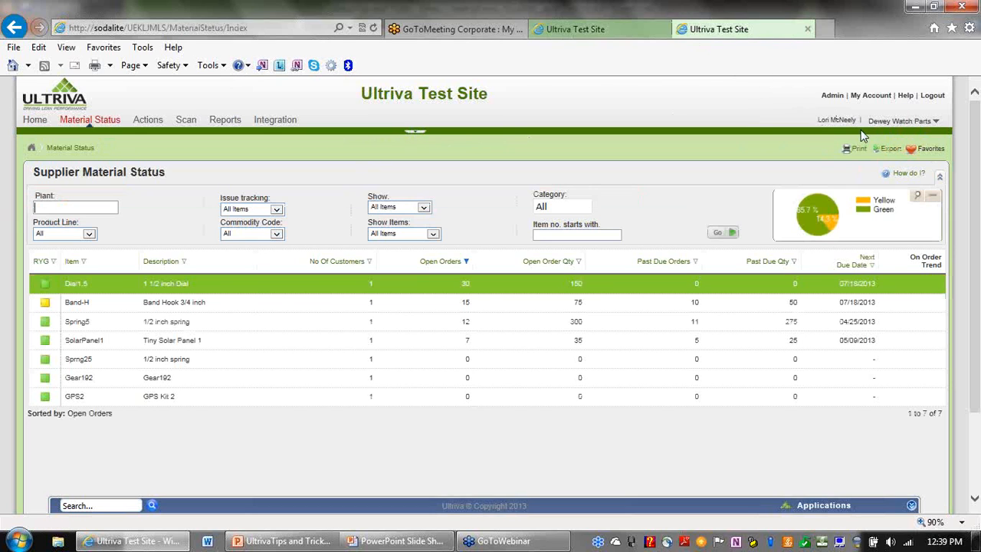
left_click(637, 33)
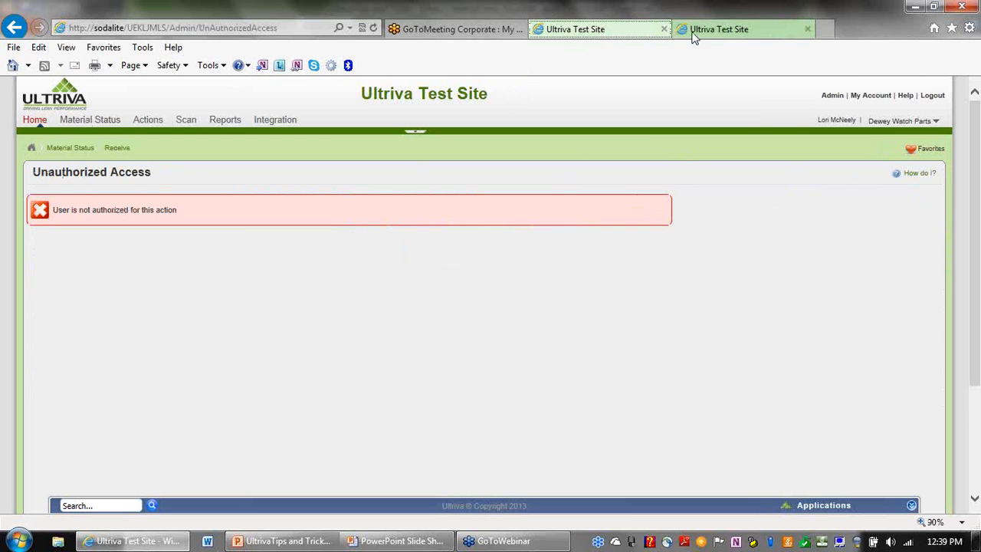
left_click(738, 33)
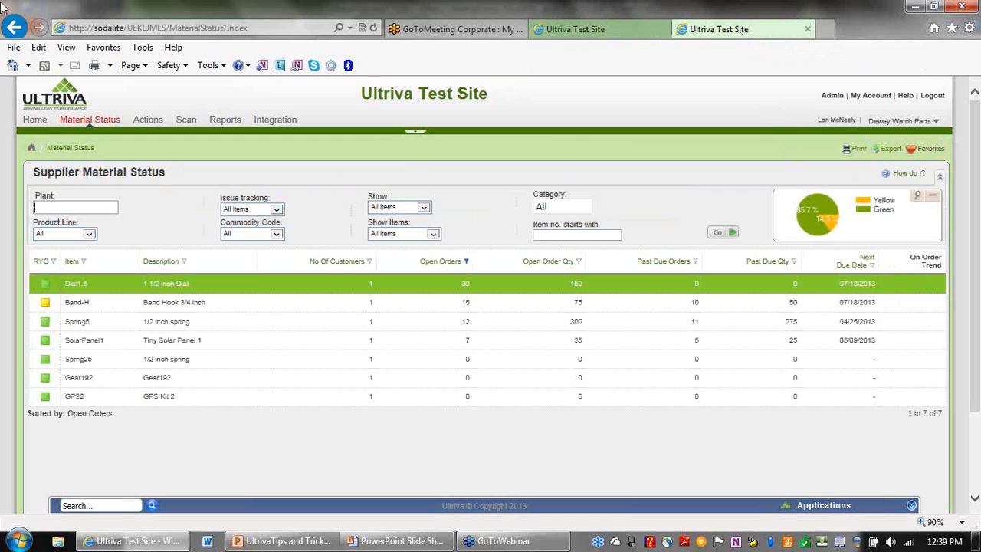
Start a new browser session via File > New session and begin entering the Ultriva address.
left_click(14, 48)
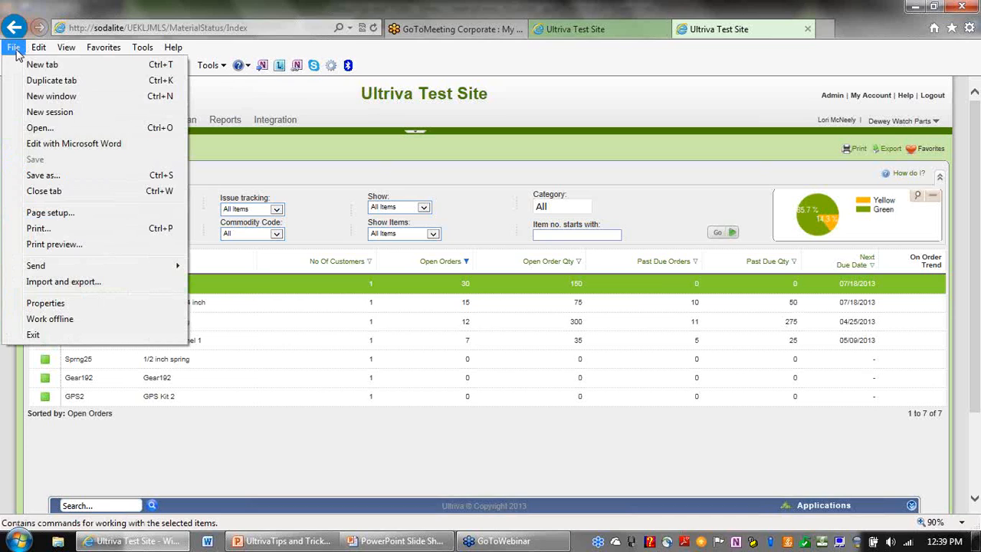
left_click(58, 115)
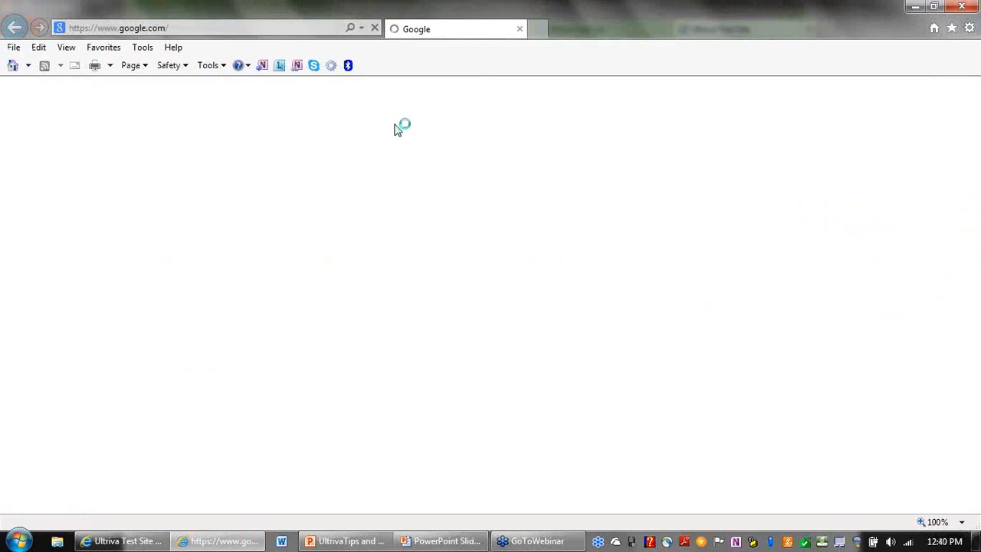
left_click(308, 27)
type("so")
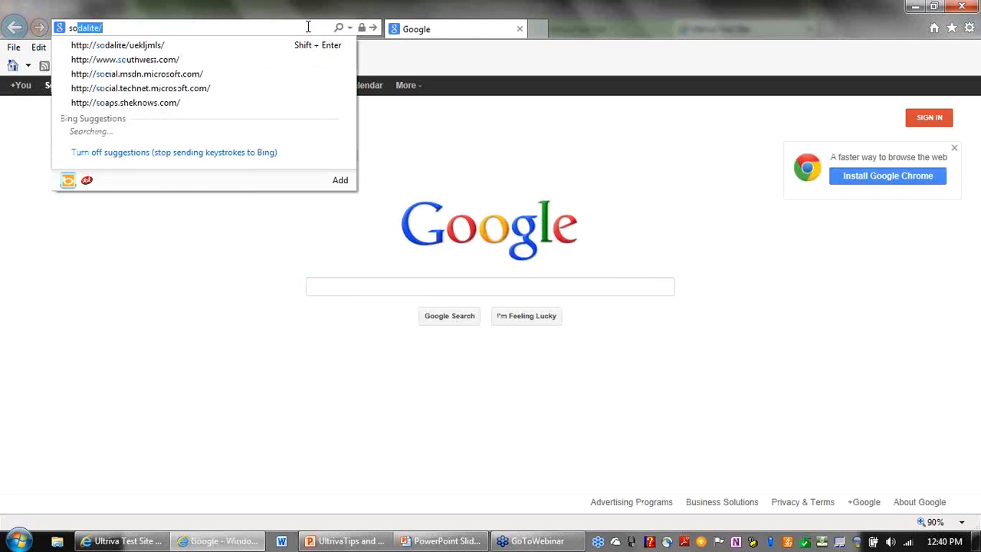
left_click(256, 47)
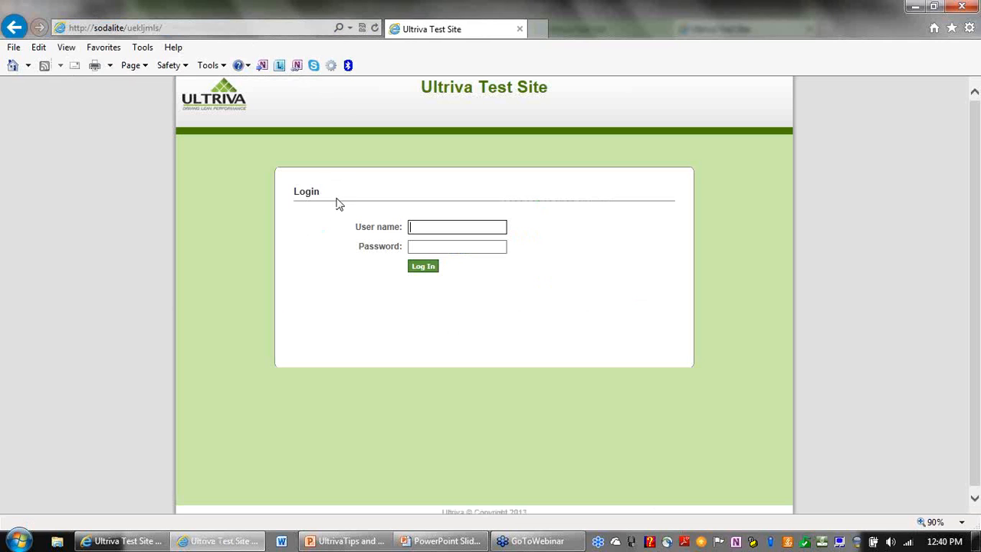
Complete the user name, enter the password, and log in to the new session.
key("Tab")
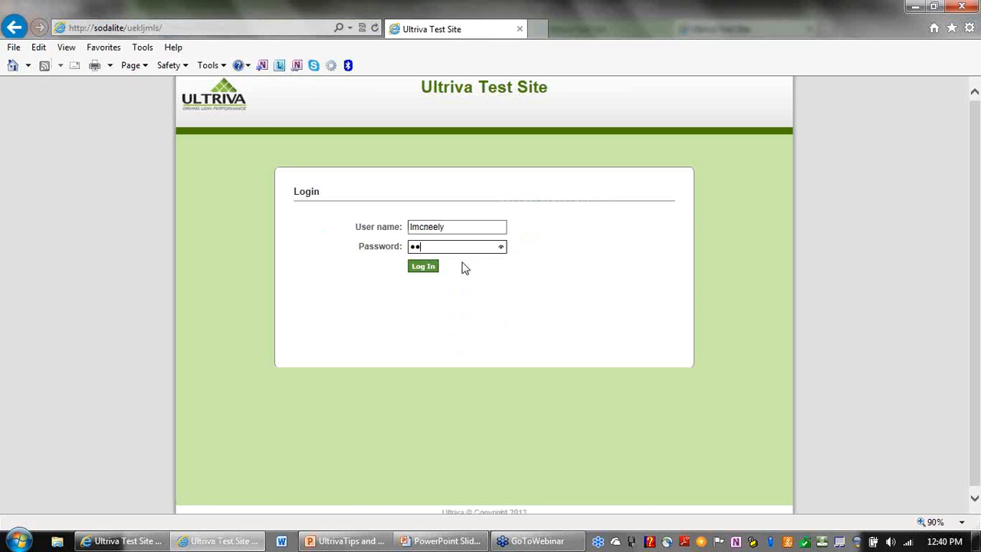
type("••")
key("Return")
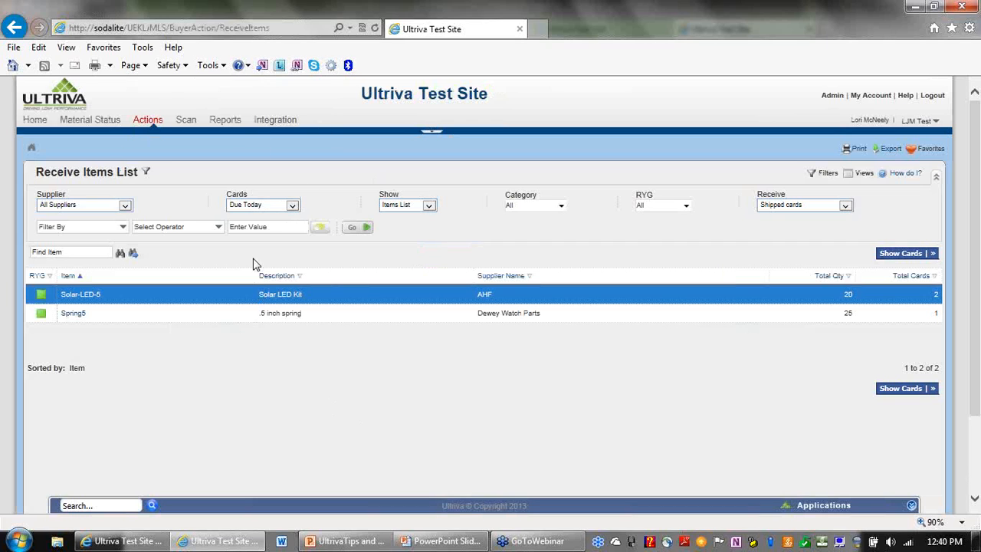
In the other Ultriva window, reload Material Status and then go to the Home dashboard.
left_click(130, 538)
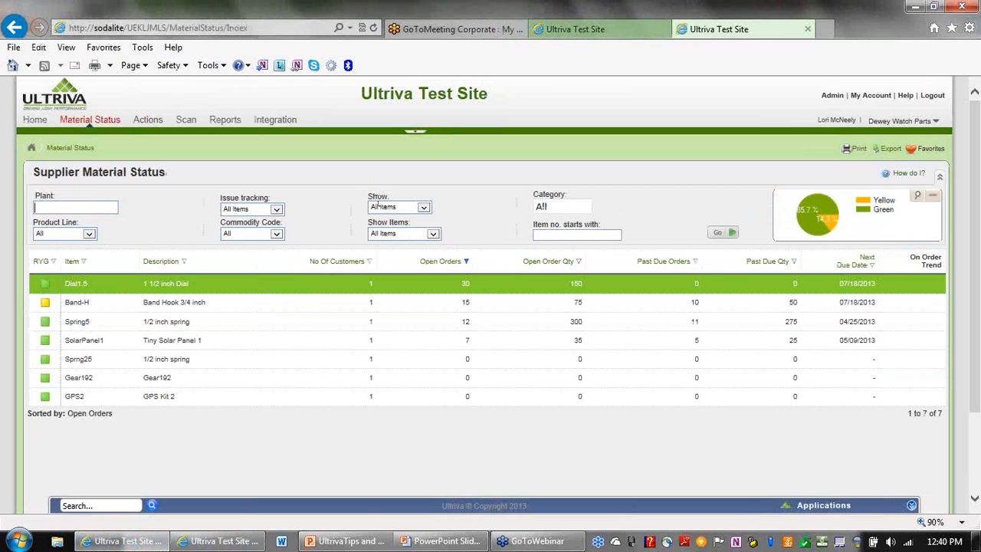
left_click(119, 123)
left_click(37, 124)
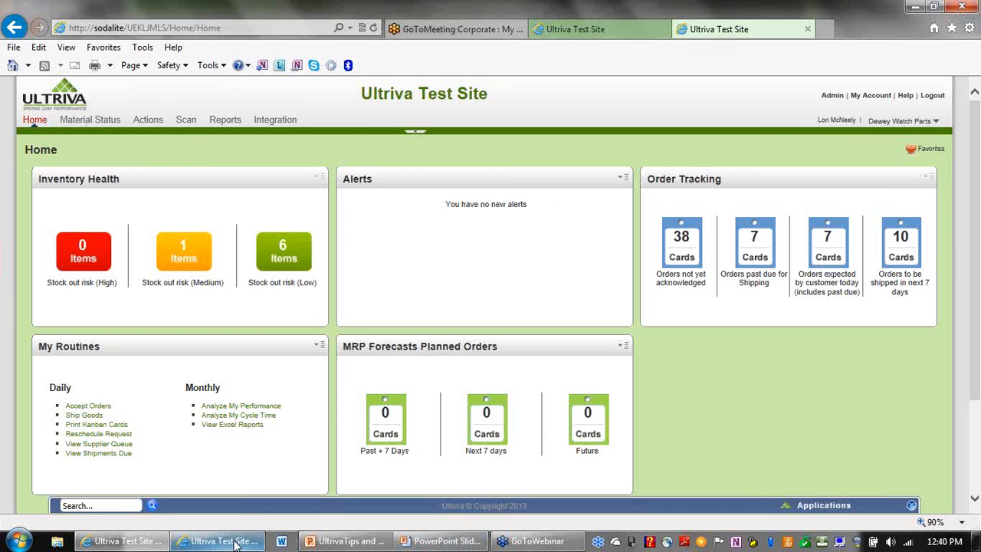
Present the webinar agenda slide full-screen from slide 6, then return to Ultriva's Receive Items List.
mouse_move(325, 544)
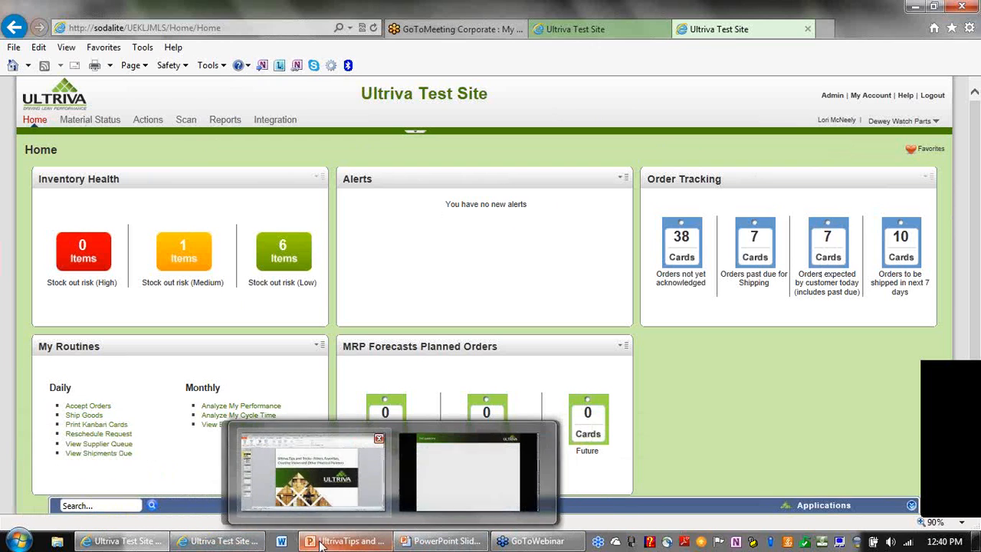
left_click(307, 433)
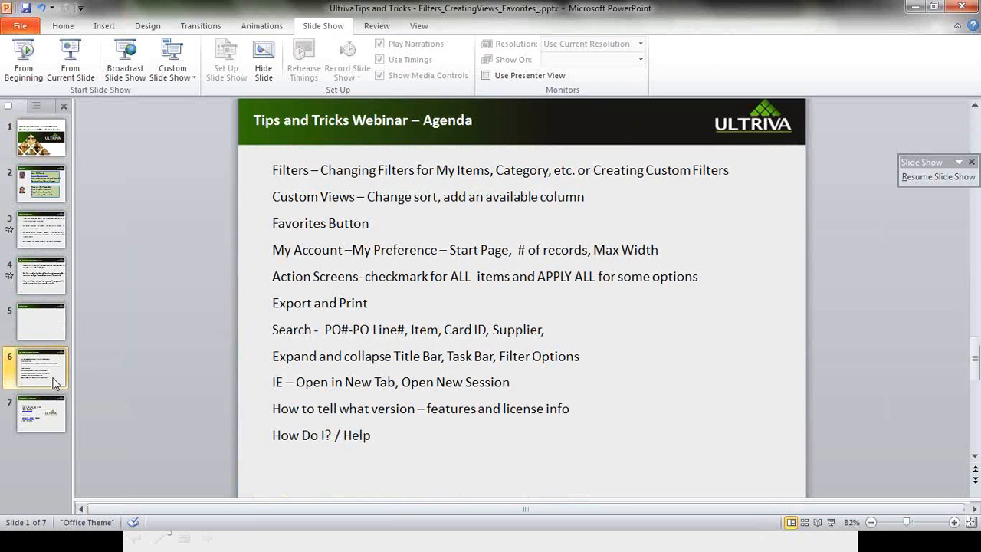
left_click(58, 360)
left_click(80, 67)
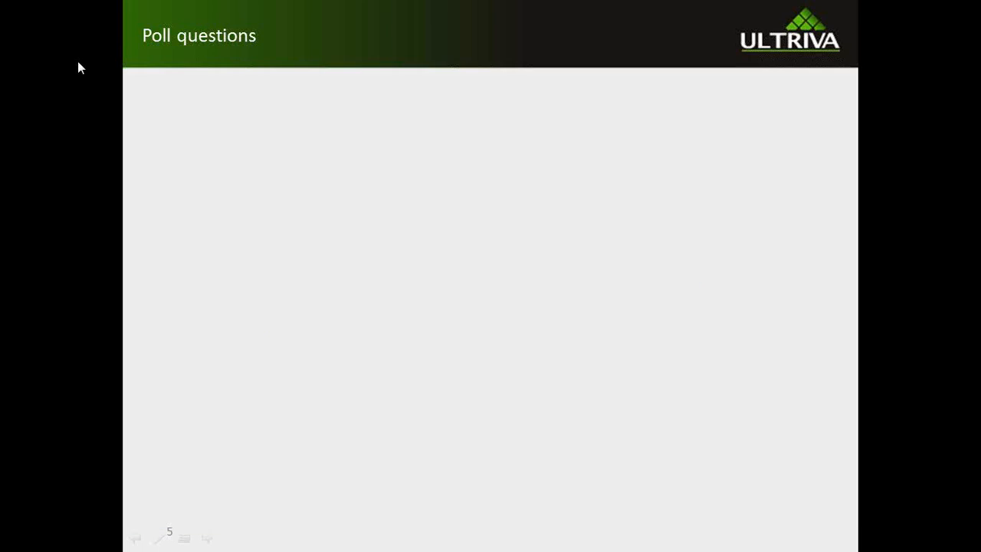
left_click(161, 46)
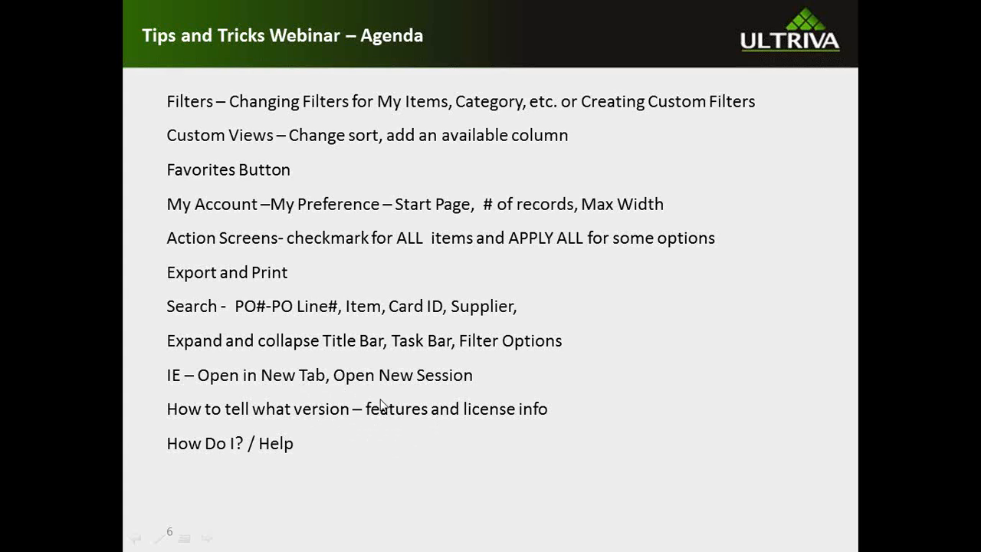
key("Escape")
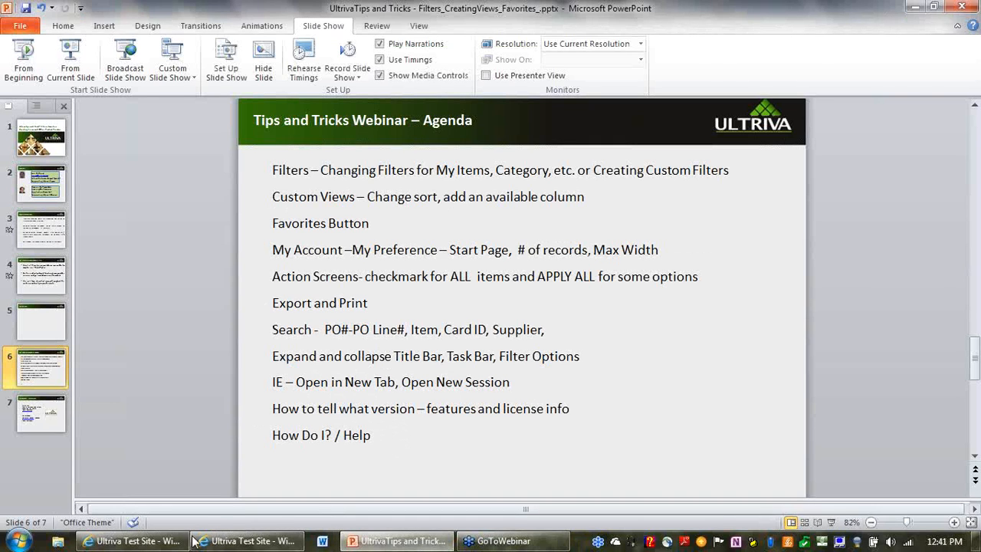
left_click(245, 540)
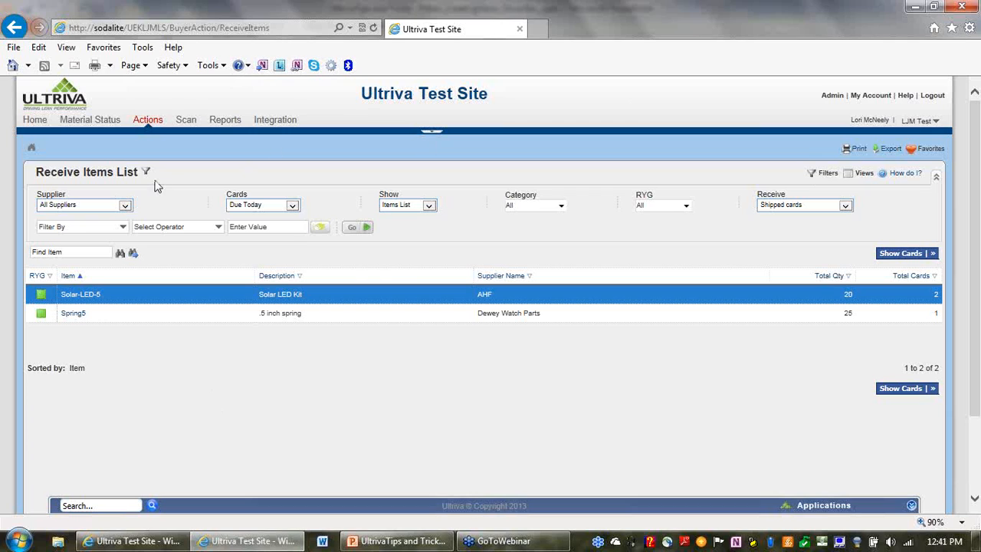
Open Receive.pdf from 'How do I?', scroll through it, and go back to the Ultriva Test Site tab.
left_click(907, 179)
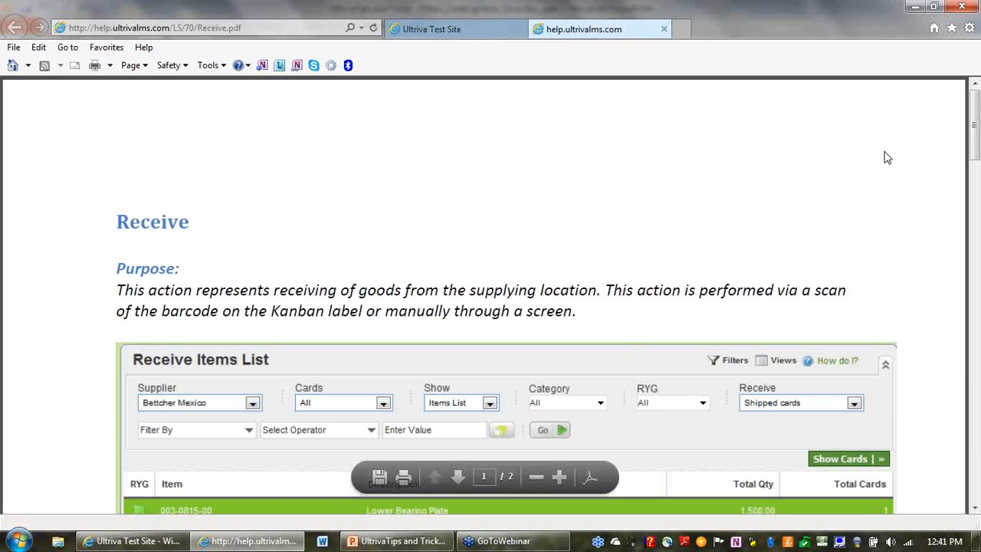
left_click_drag(975, 144, 977, 240)
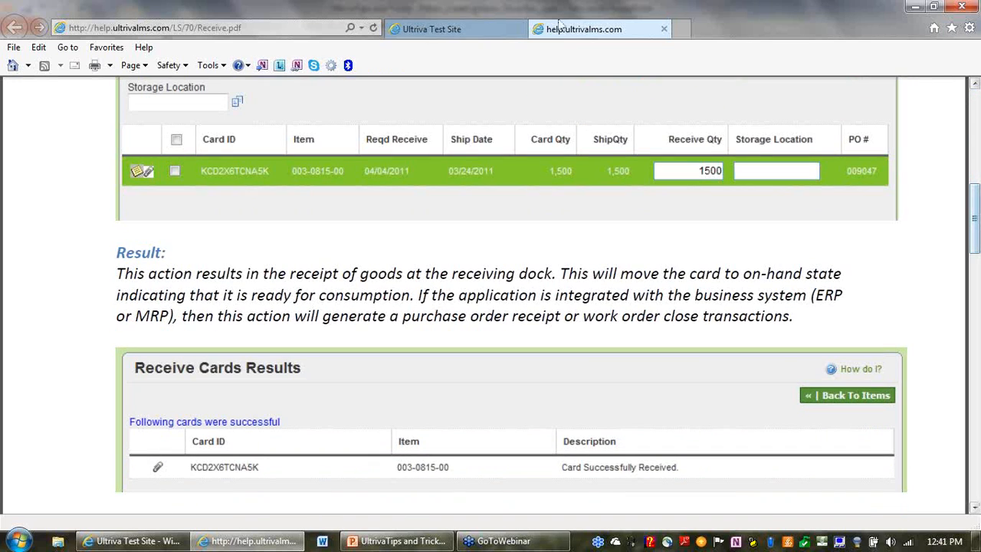
left_click(490, 29)
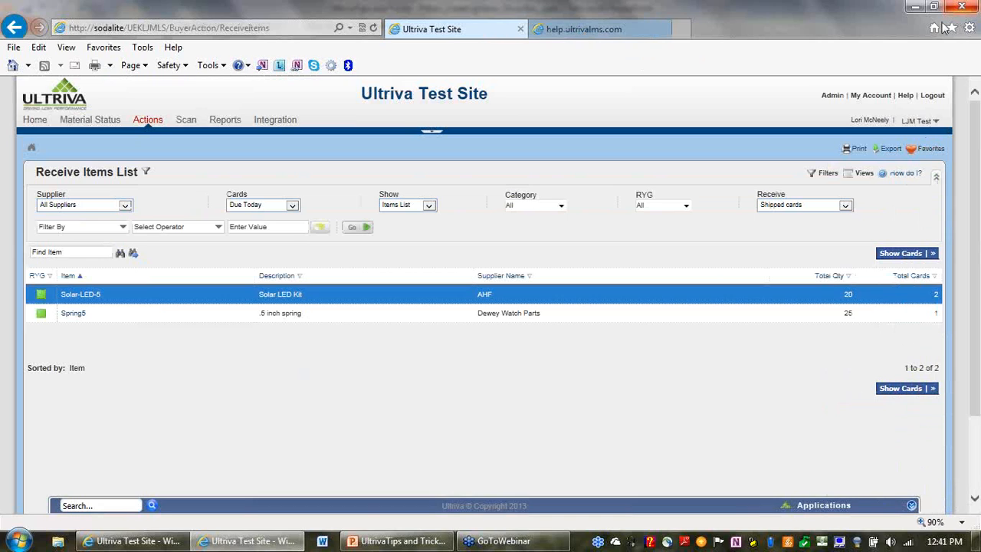
Open the Help Portal, scroll through its release notes, cheat sheets and webinars, then return to Ultriva Test Site.
left_click(906, 96)
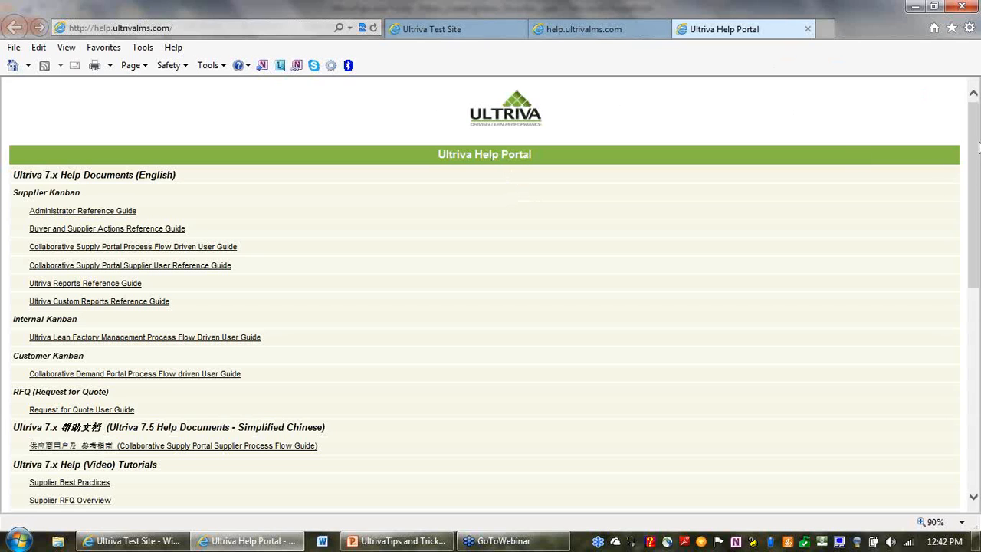
left_click_drag(978, 147, 978, 158)
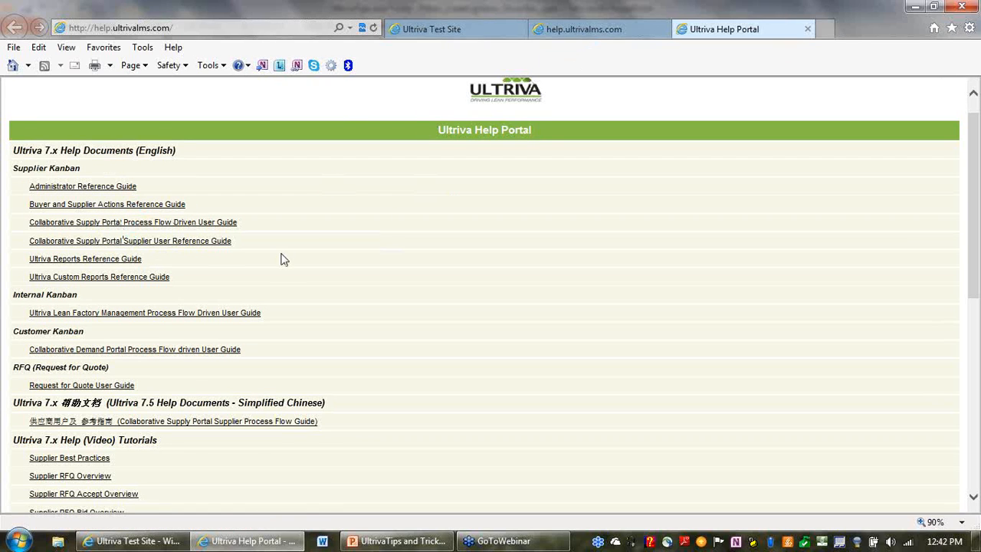
left_click_drag(975, 202, 979, 305)
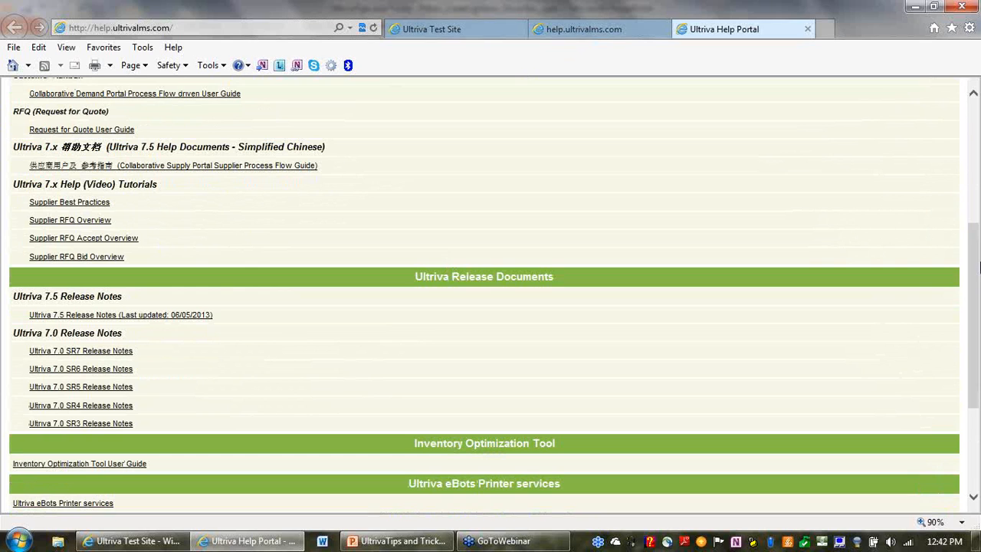
left_click_drag(977, 243, 978, 315)
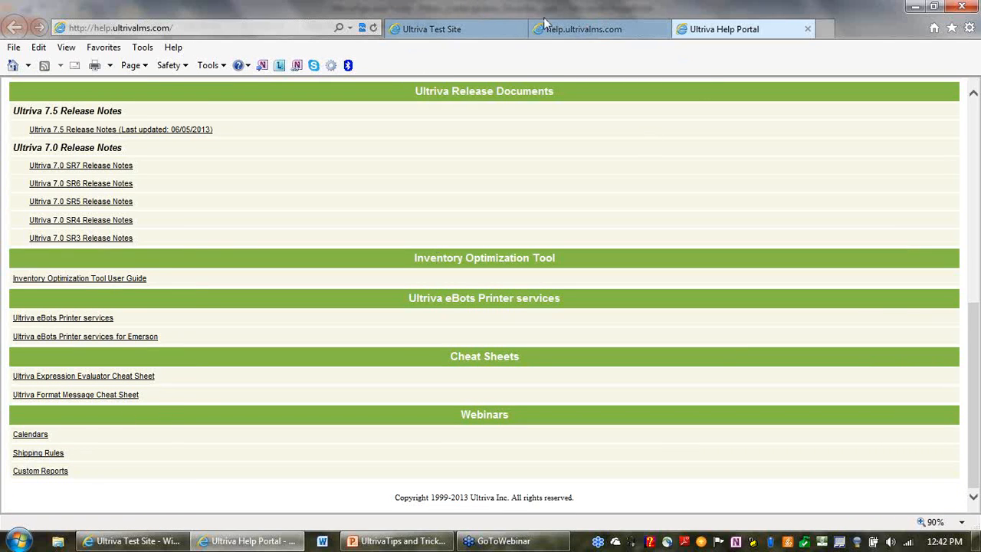
left_click(471, 32)
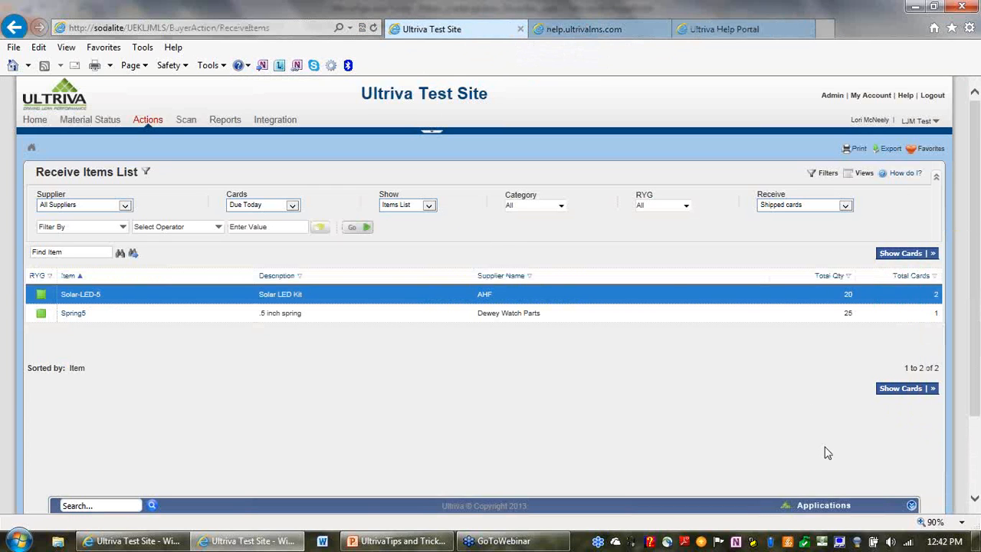
Open Applications > About and highlight the 7.5P7 version, build date and listed features.
left_click(835, 509)
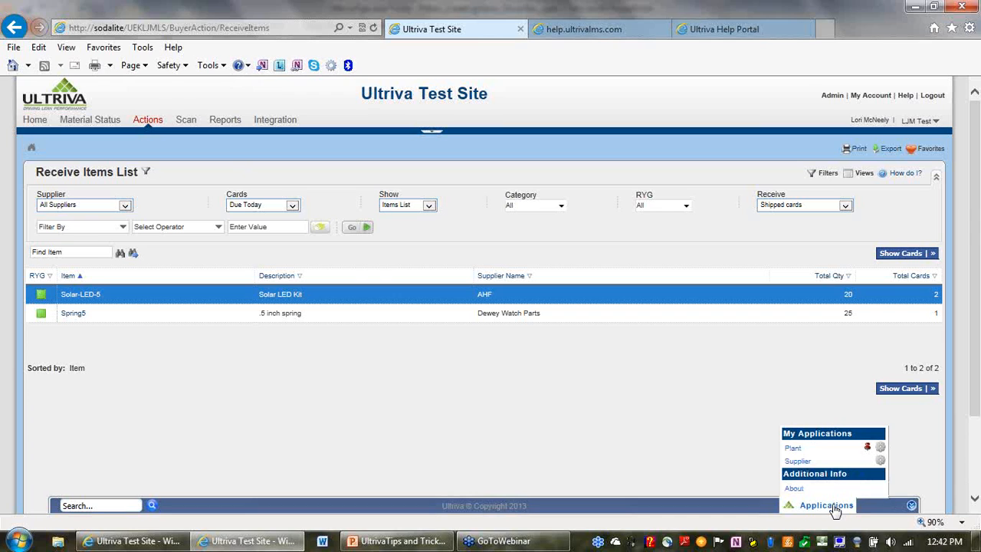
left_click(794, 489)
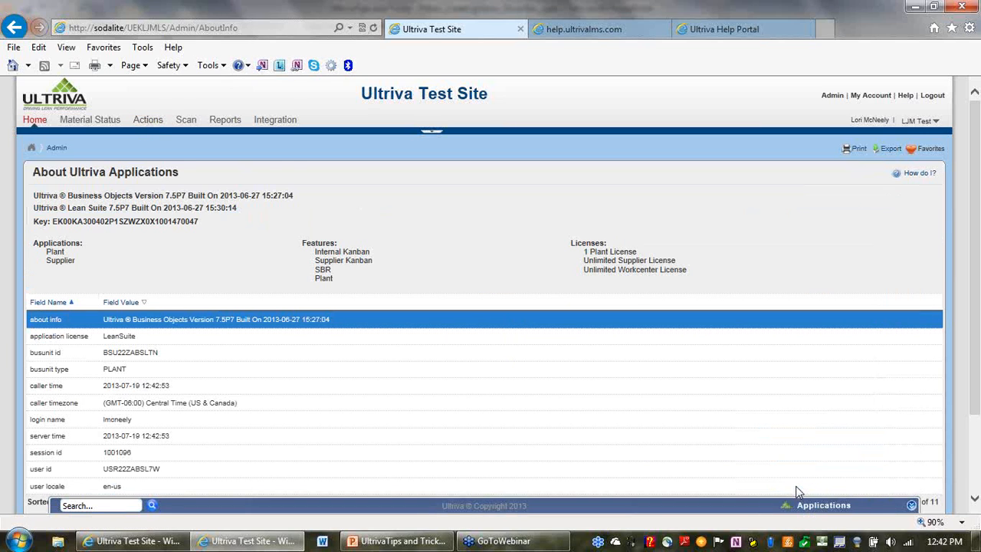
left_click_drag(156, 191, 265, 192)
left_click(266, 195)
left_click_drag(341, 271, 334, 255)
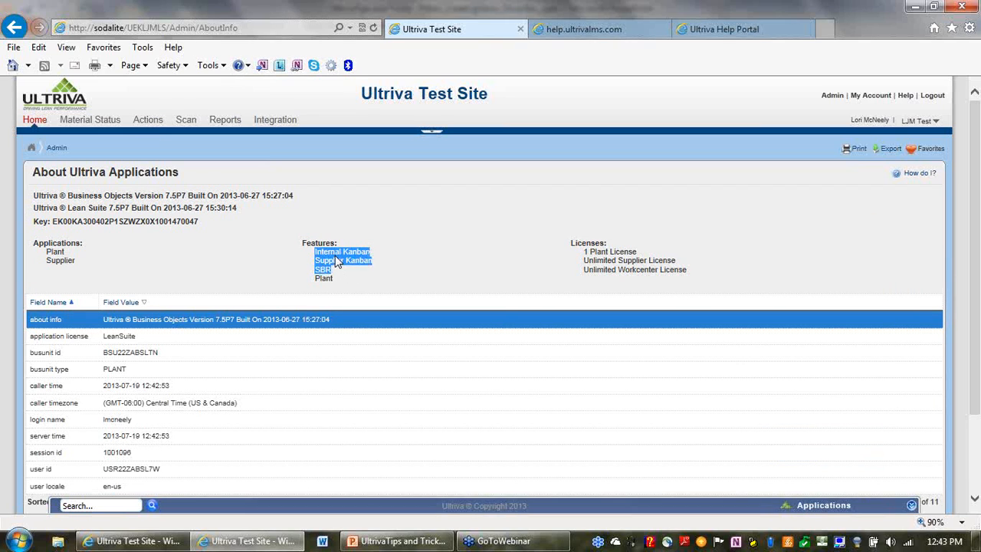
left_click(378, 260)
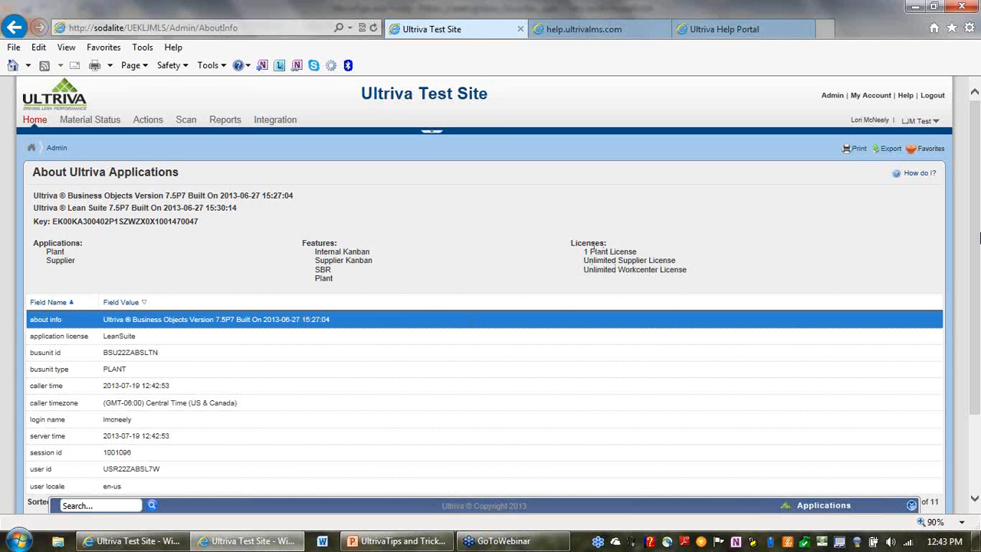
Scroll down and highlight the caller timezone and login name session field rows.
scroll(392, 378, "down", 2)
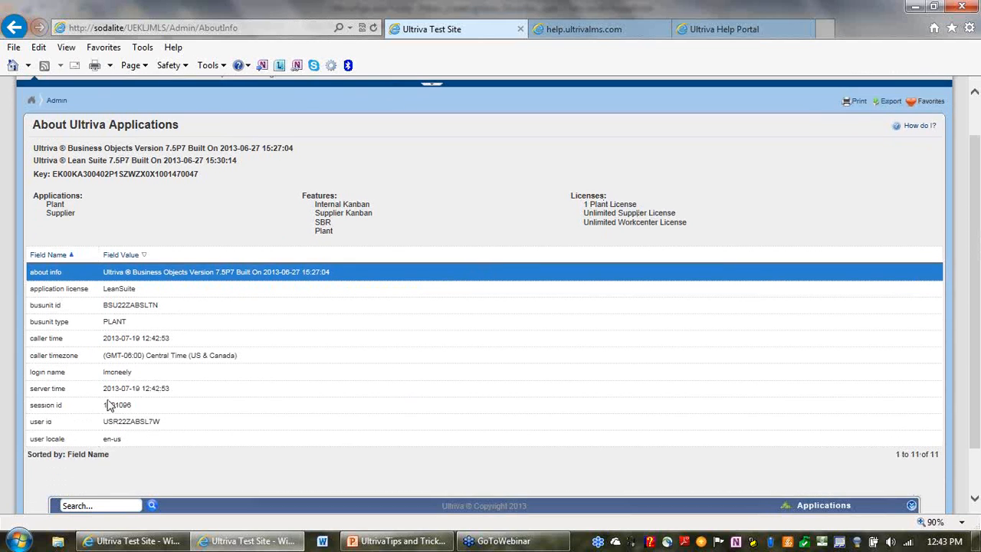
left_click_drag(135, 374, 64, 359)
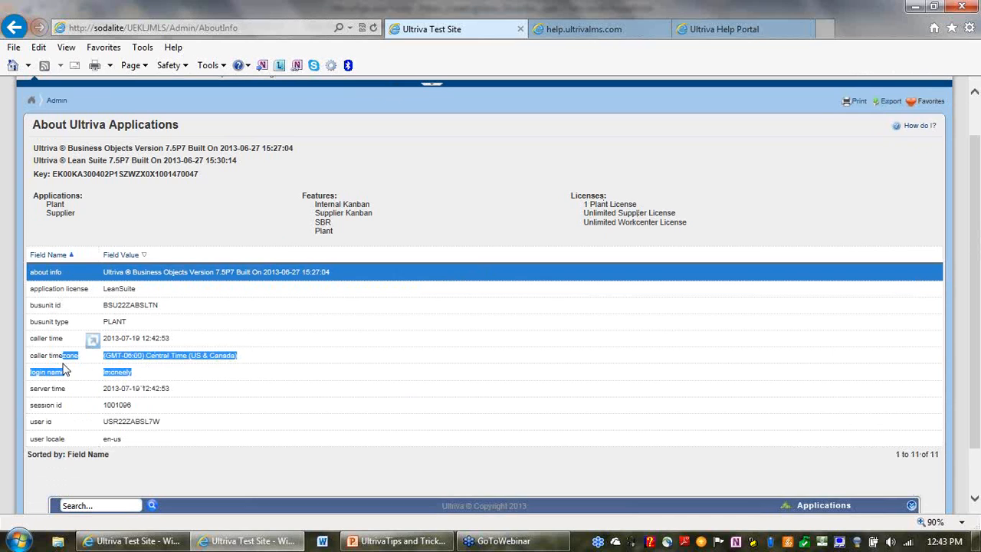
left_click(227, 378)
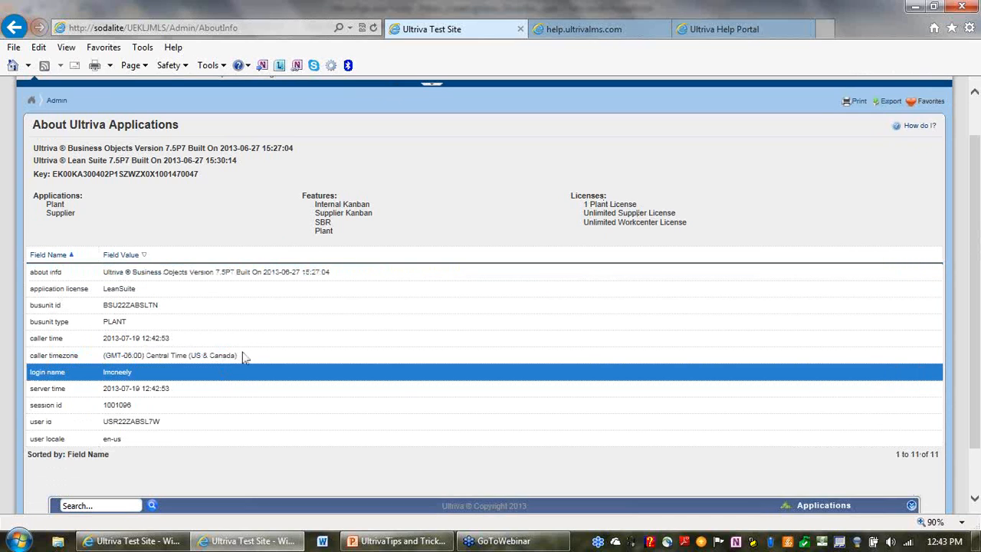
left_click(243, 357)
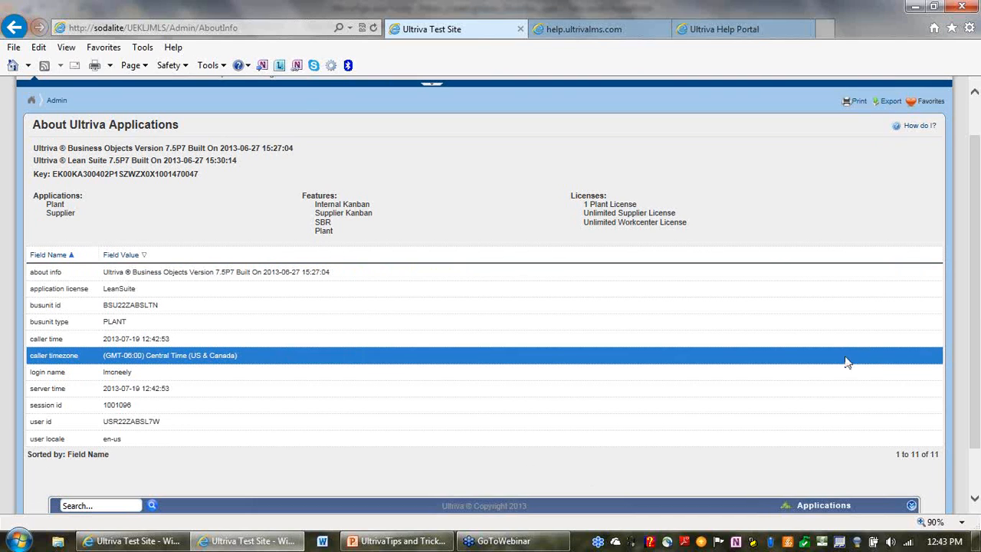
left_click_drag(977, 226, 978, 266)
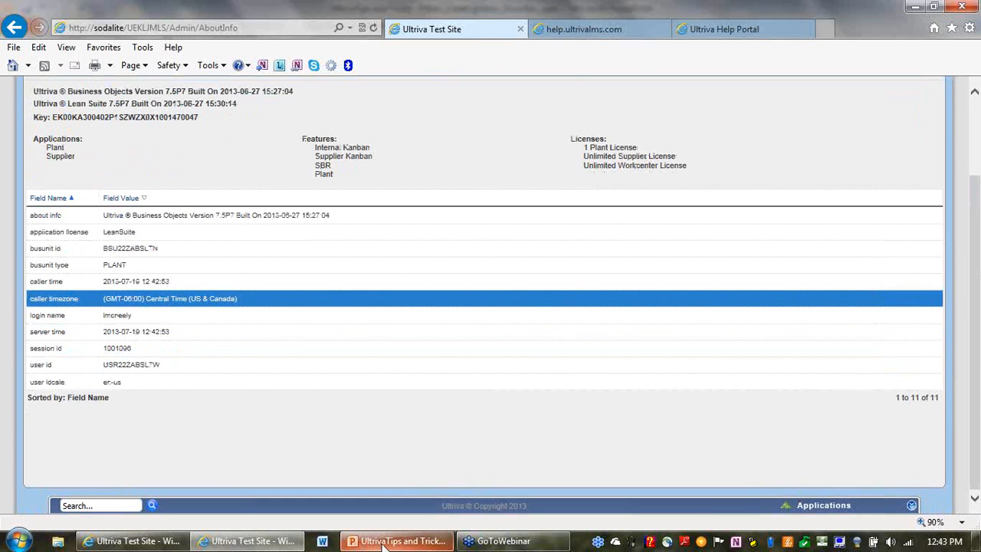
left_click(358, 546)
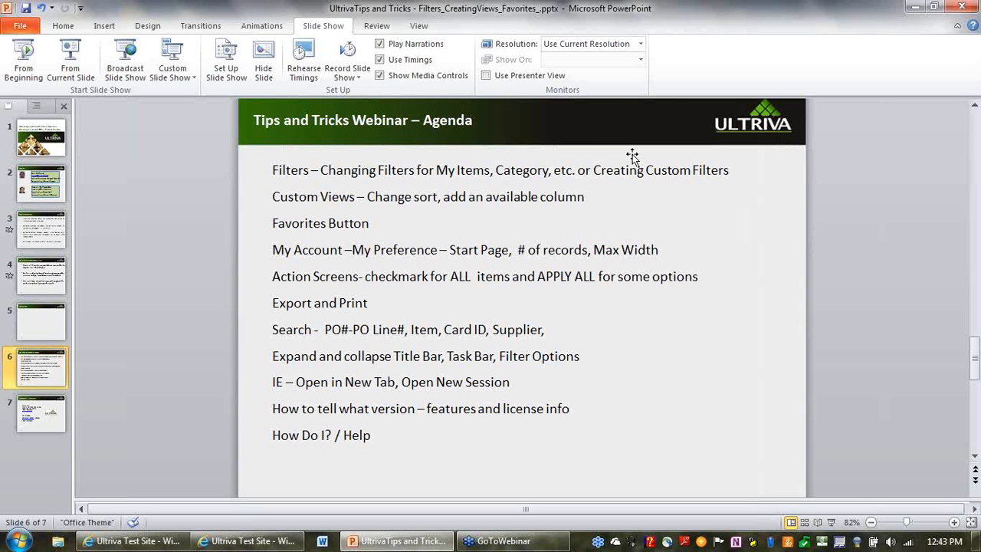
left_click(912, 9)
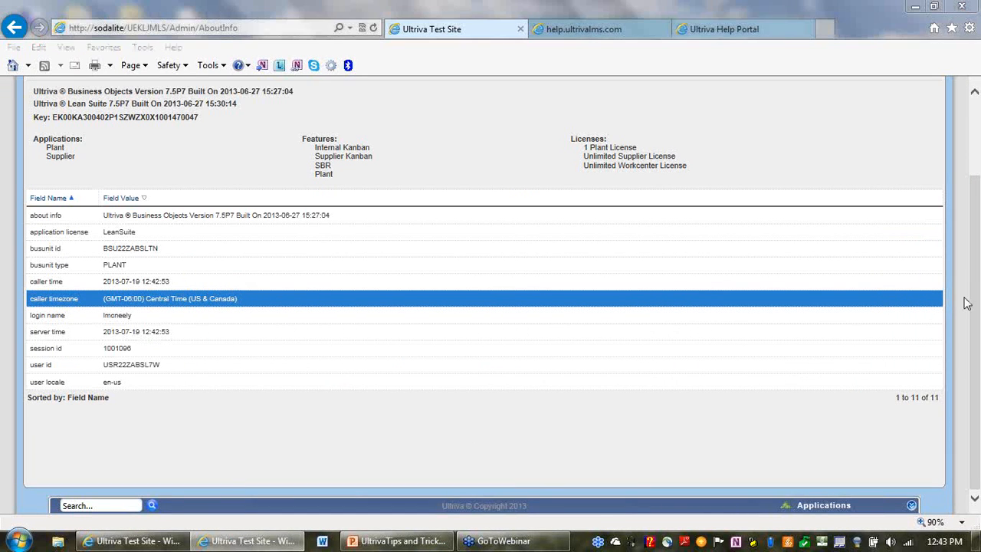